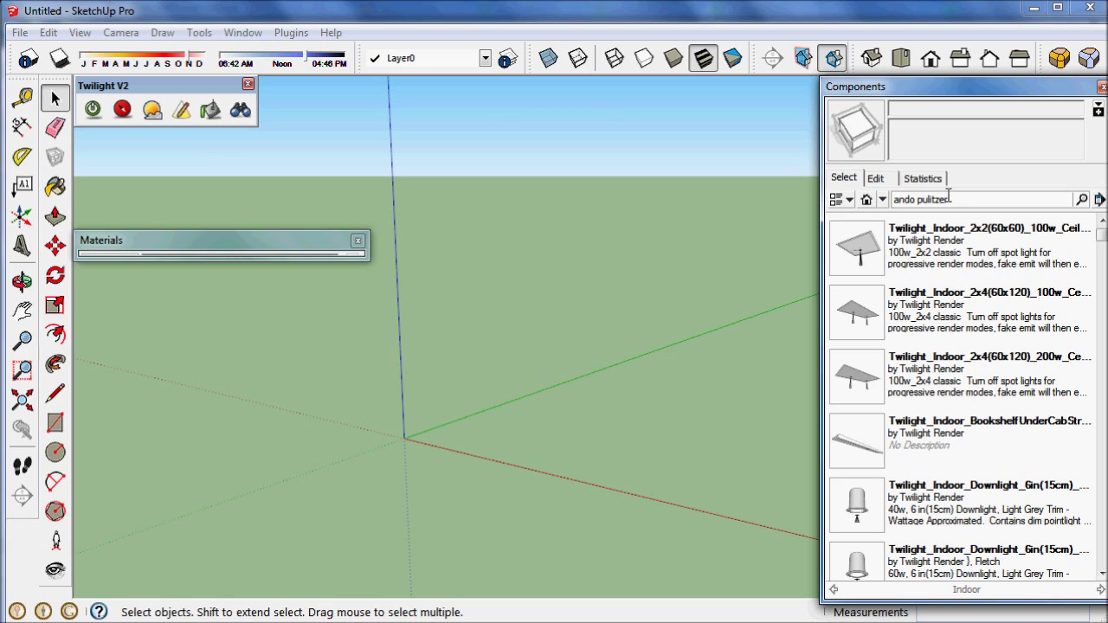
Search 3D Warehouse for 'ando pulitzer' and download the Pulitzer Foundation for the Arts – Tadao Ando model
key(Return)
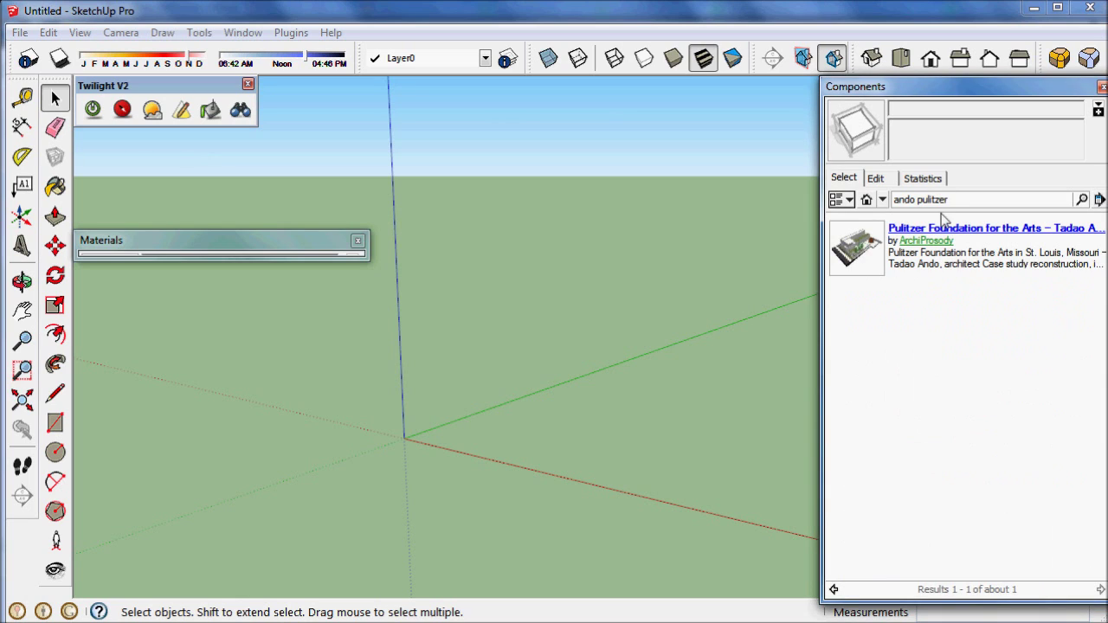
click(863, 246)
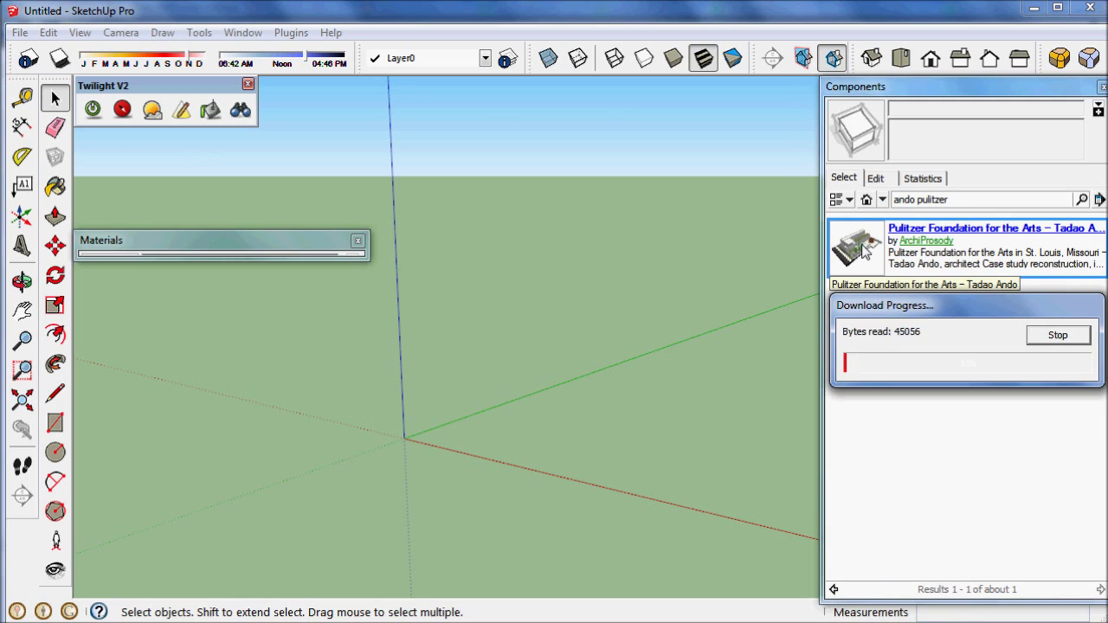
Drop the Pulitzer Foundation component at the origin and orbit to view the whole complex
click(405, 437)
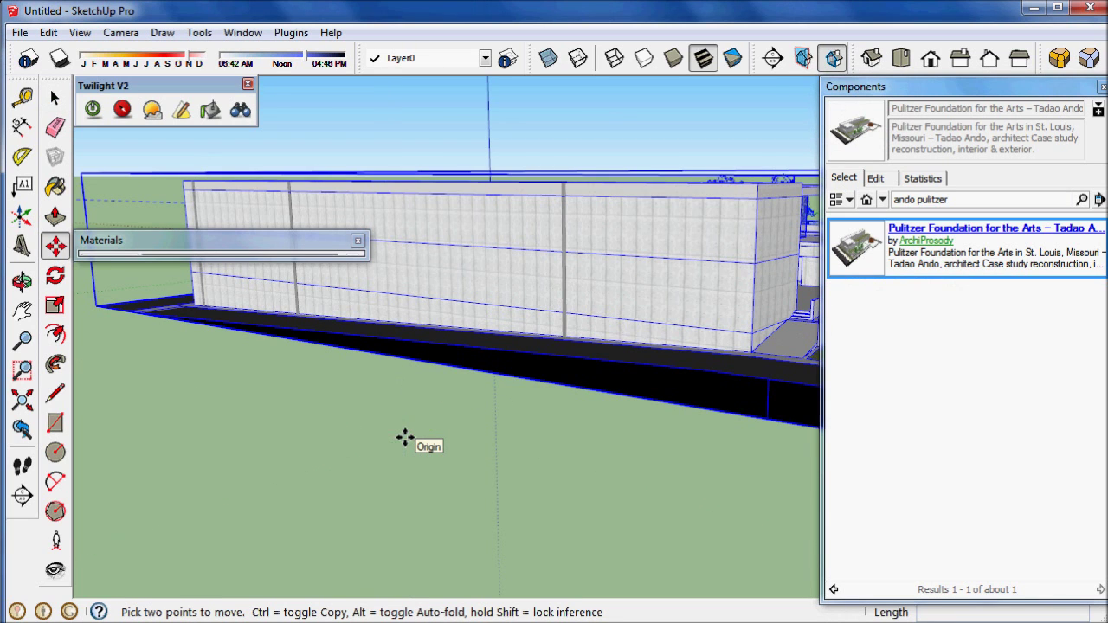
middle_drag(461, 417, 294, 459)
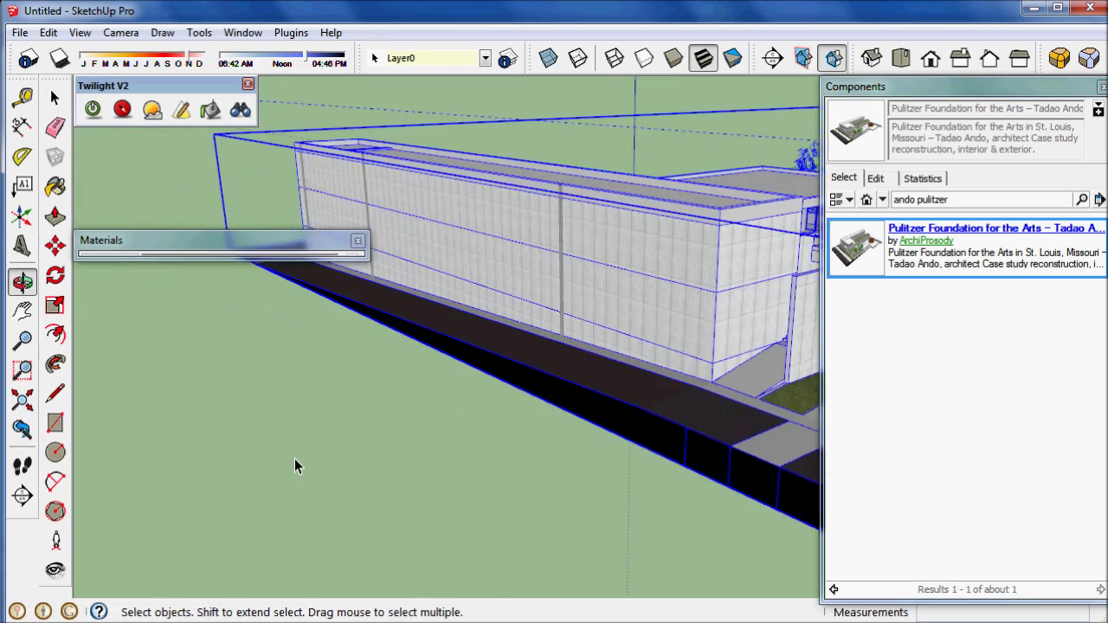
scroll(373, 425, down, 3)
middle_drag(373, 424, 447, 317)
scroll(364, 442, up, 3)
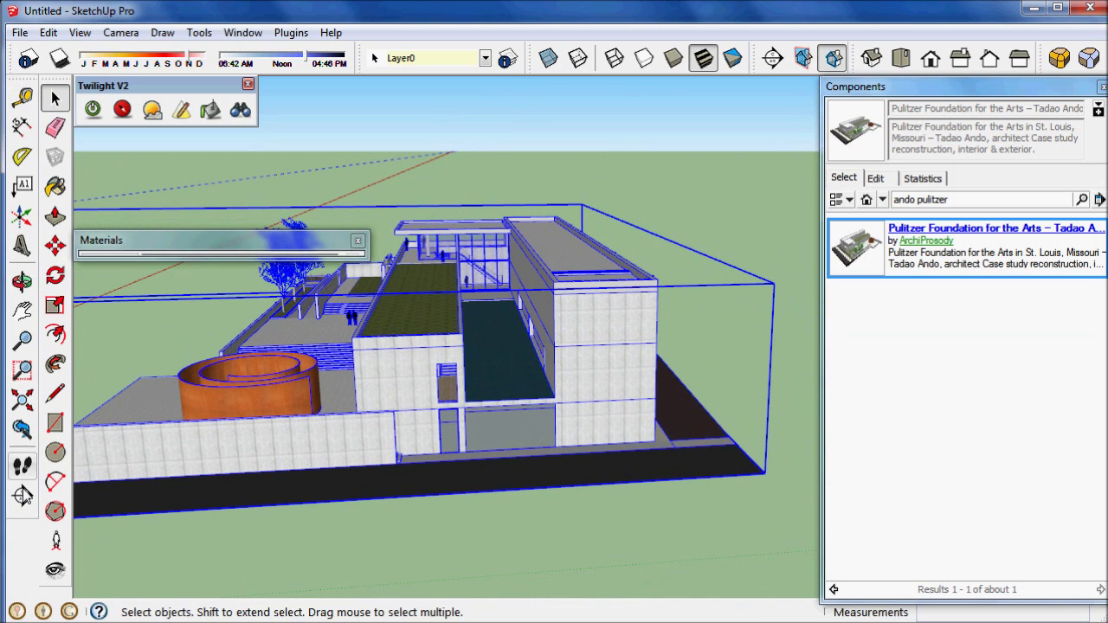
click(53, 543)
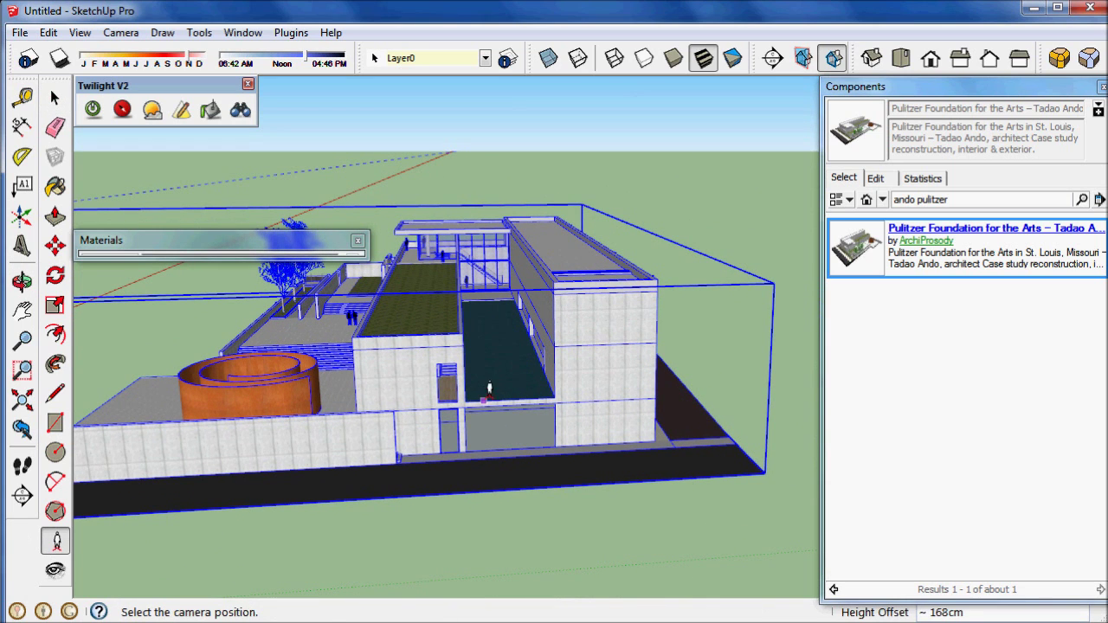
Stand the camera on the courtyard floor, clear the selection and close the Components panel
click(503, 383)
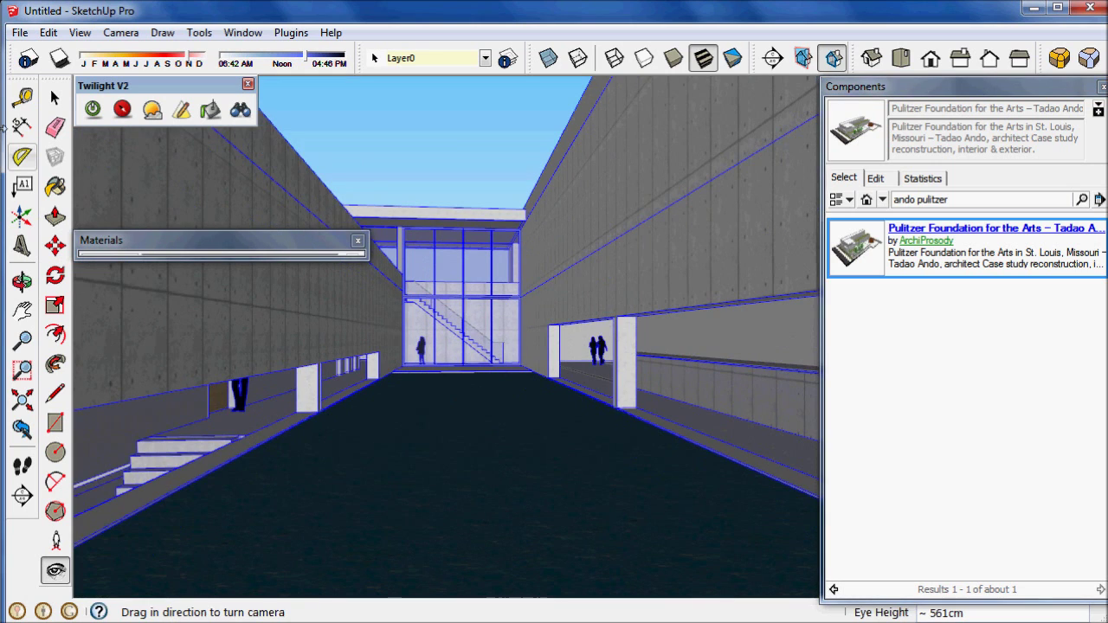
click(55, 98)
click(535, 141)
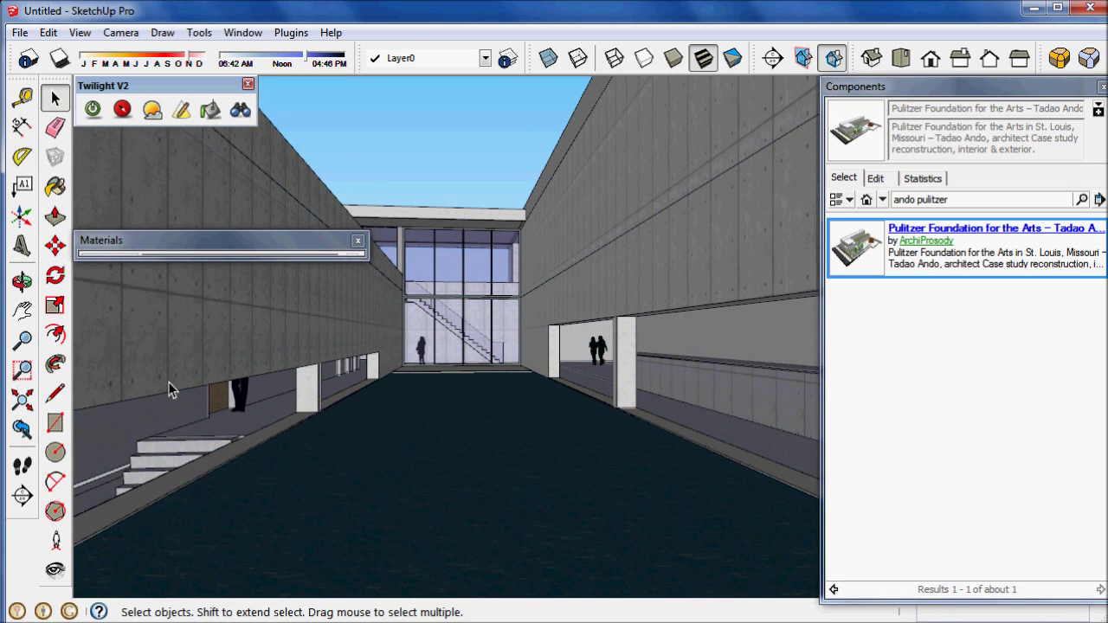
click(1101, 88)
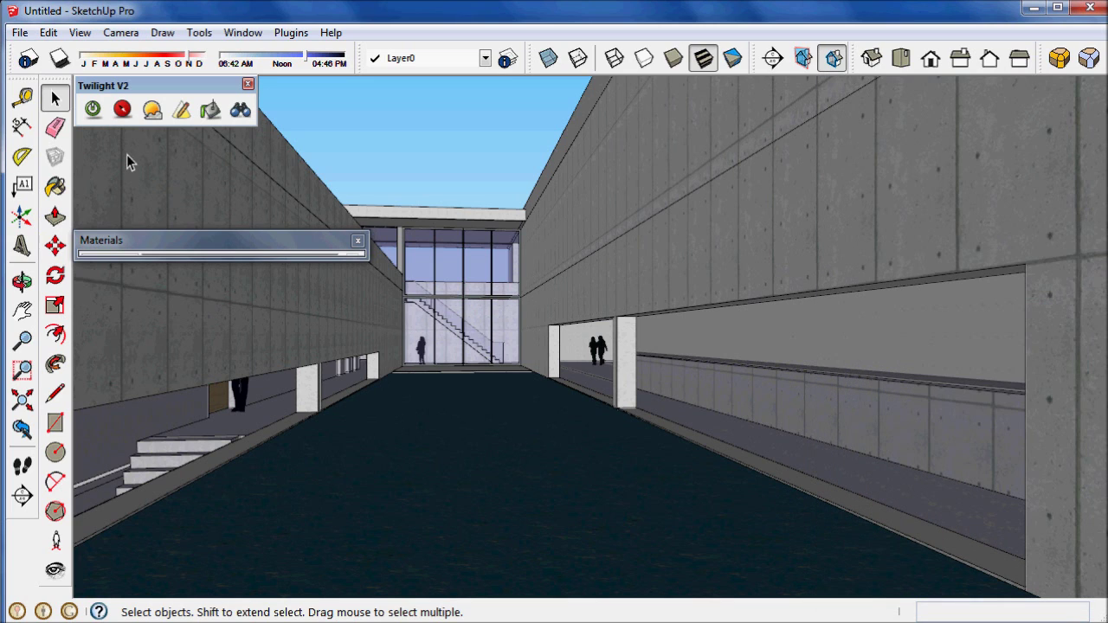
Reposition the camera in the corridor facing the stair hall and walk backward to frame it
click(241, 111)
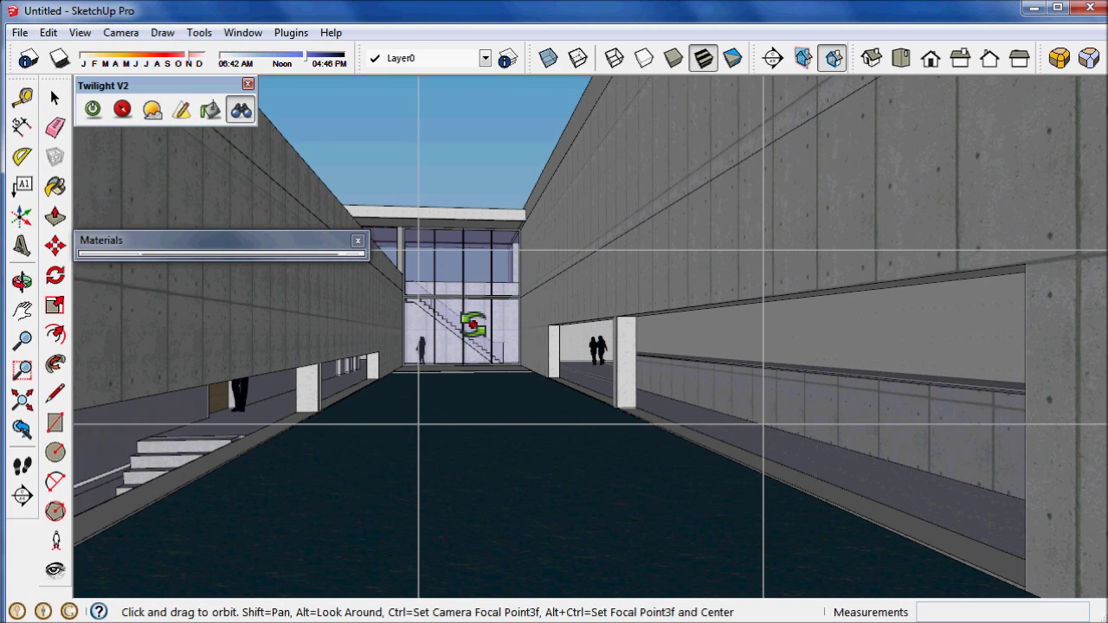
drag(473, 325, 524, 307)
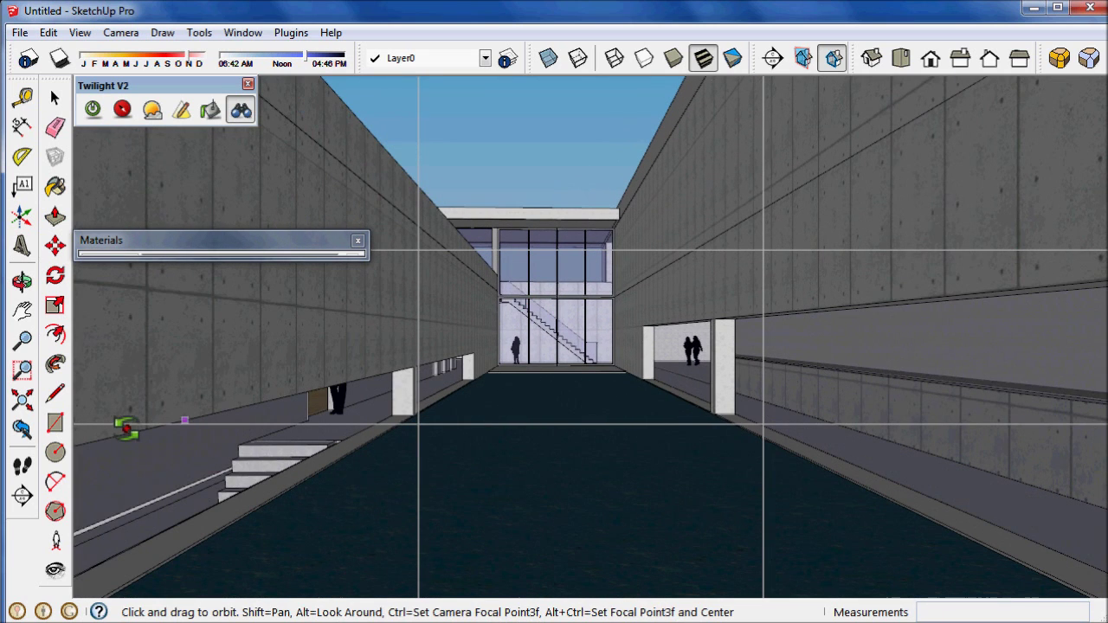
click(55, 542)
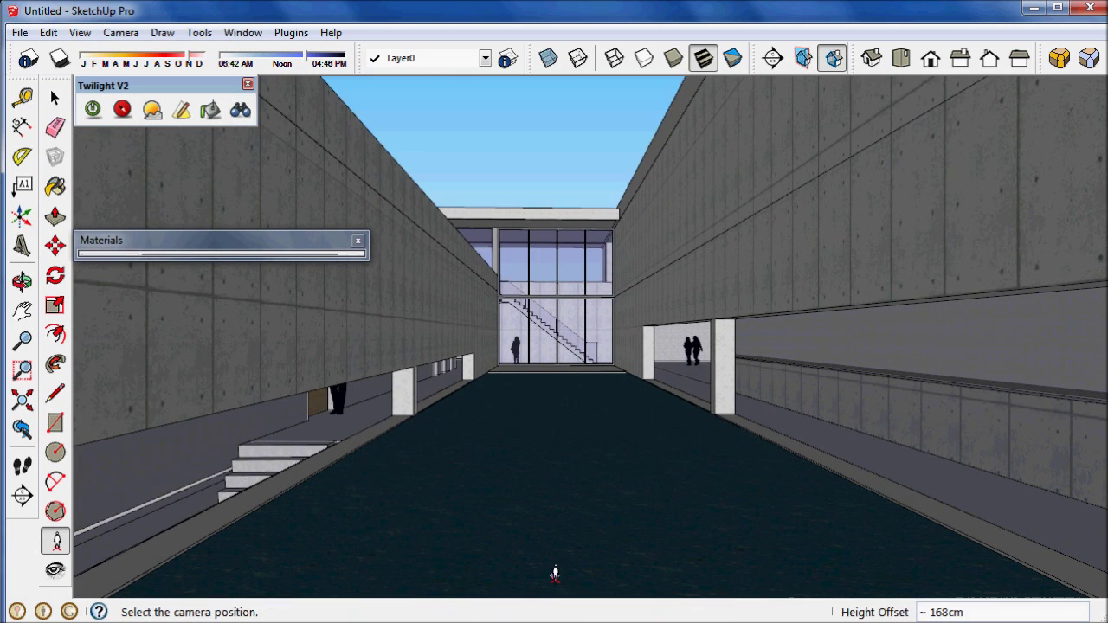
click(563, 575)
drag(562, 575, 610, 416)
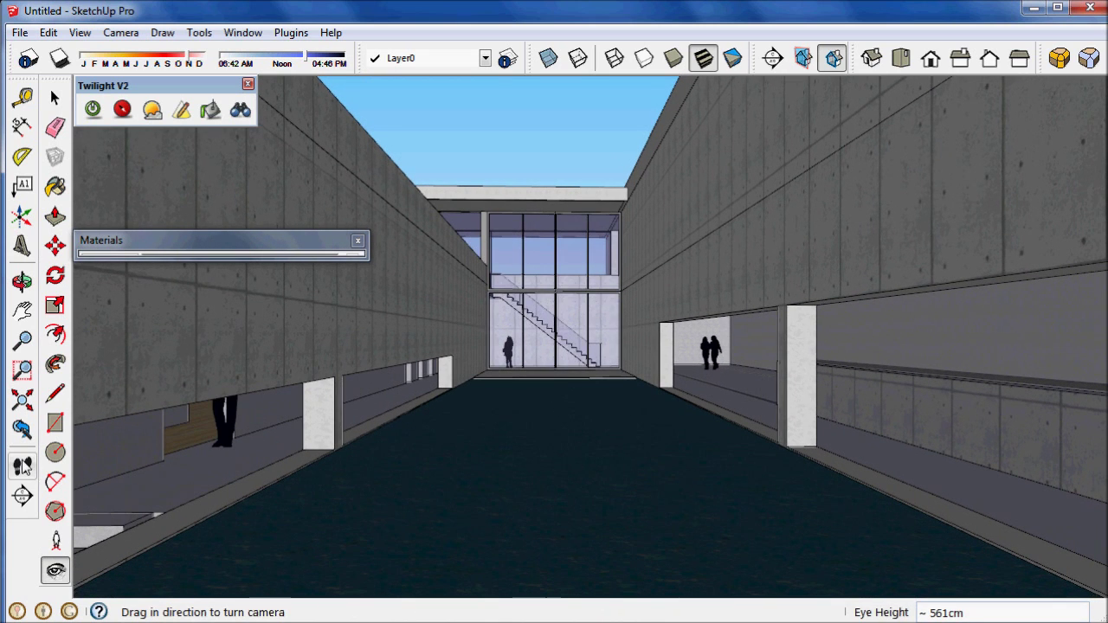
key(w)
drag(546, 436, 548, 450)
Set the Twilight render size to 500x500 and the preset to Express > Easy > 02. Low
click(93, 109)
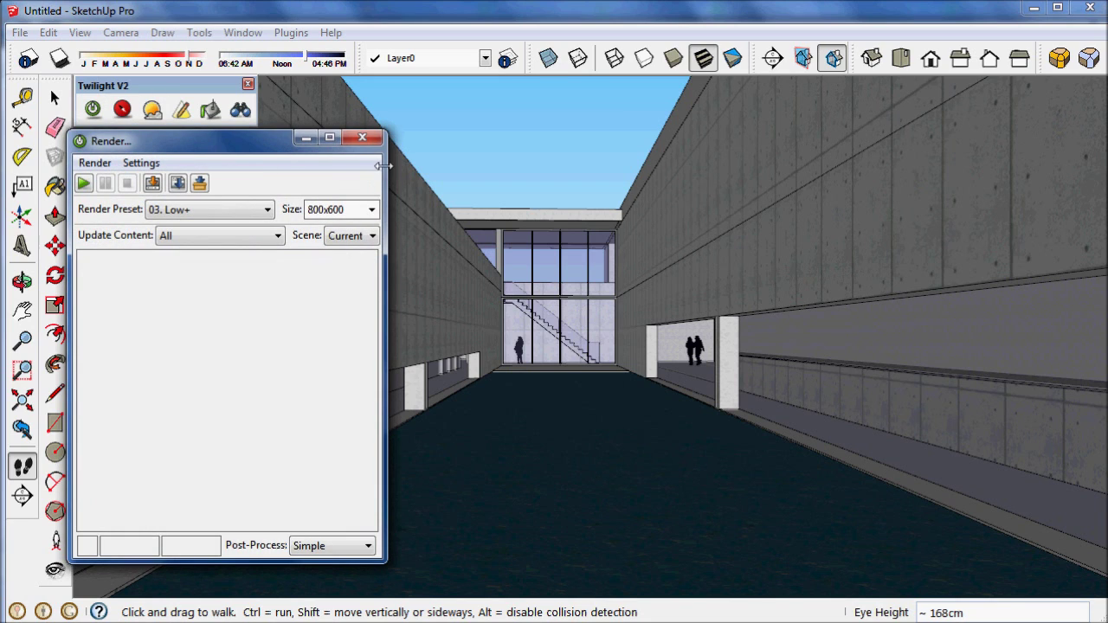
drag(385, 173, 643, 169)
click(423, 210)
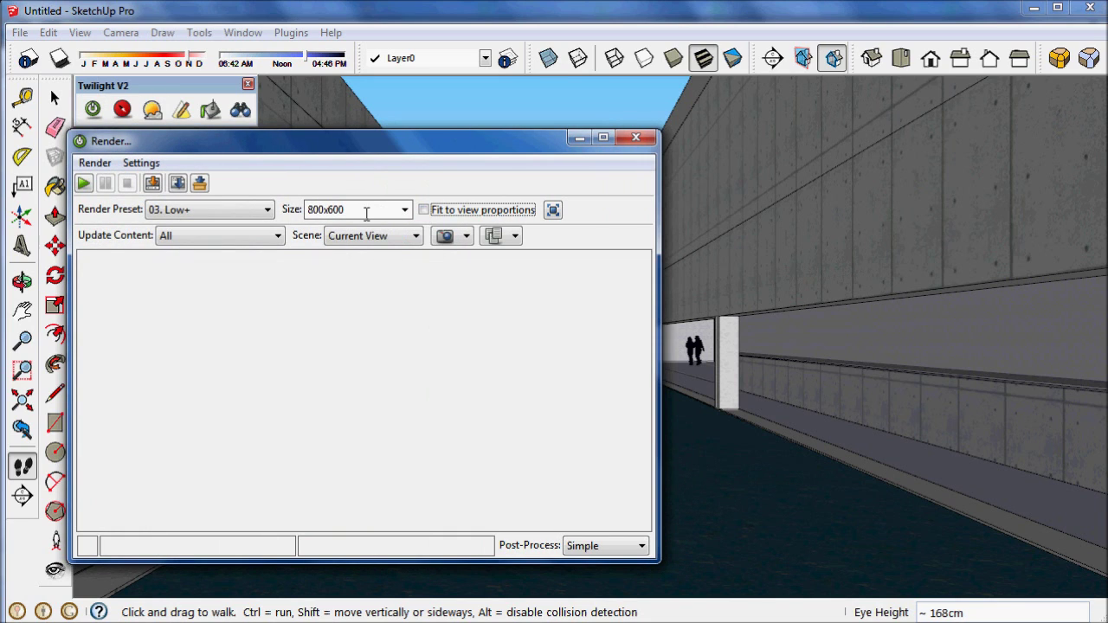
double_click(329, 209)
text(500x500)
click(263, 213)
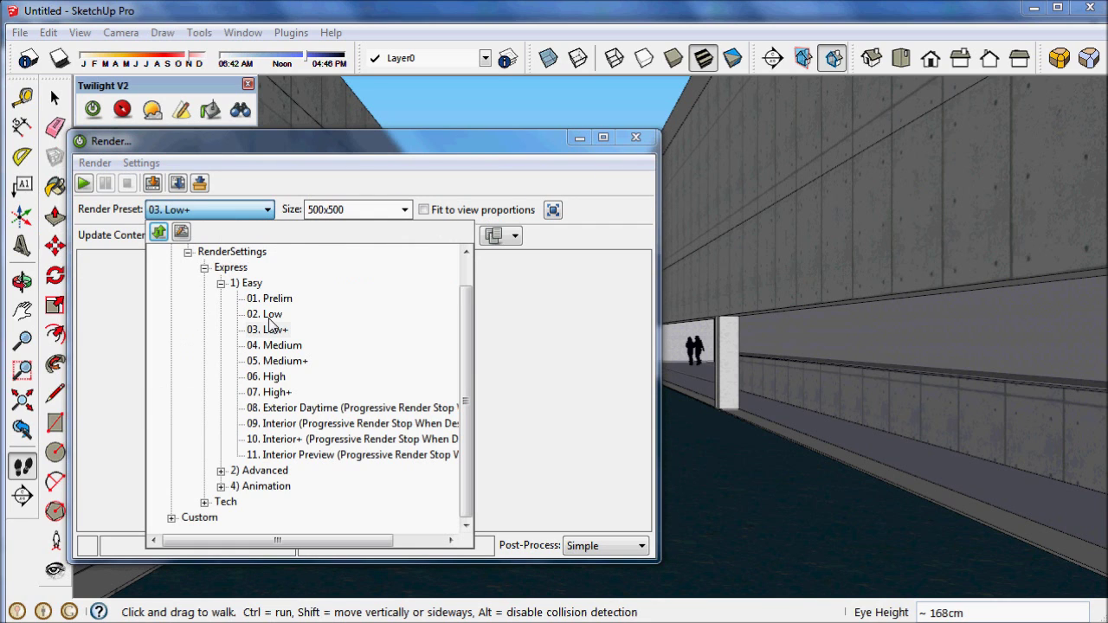
click(270, 315)
click(458, 161)
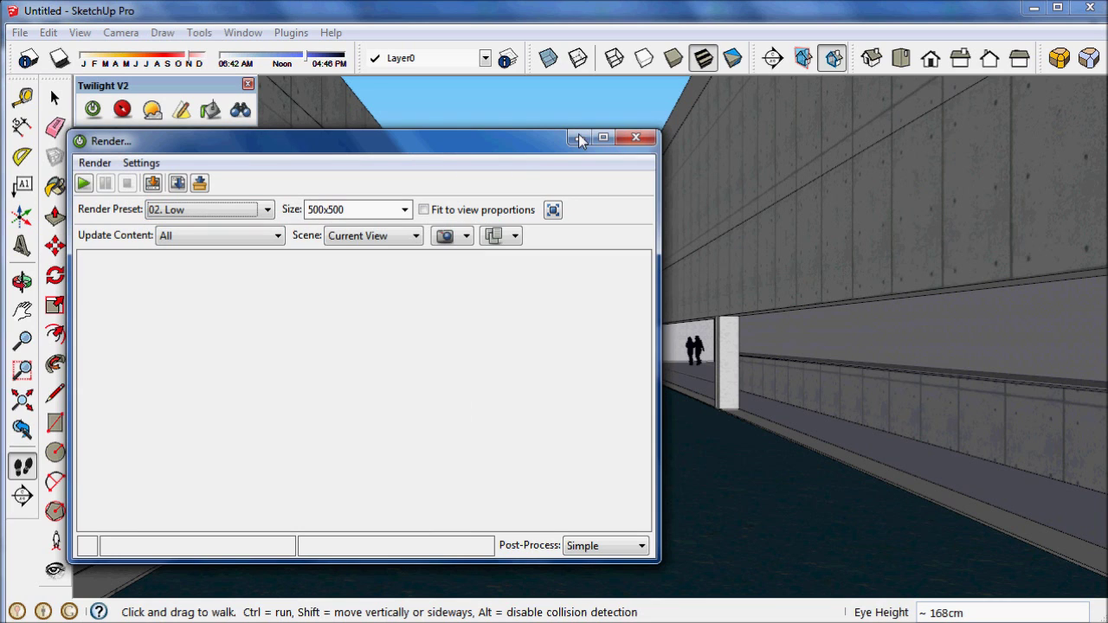
click(636, 137)
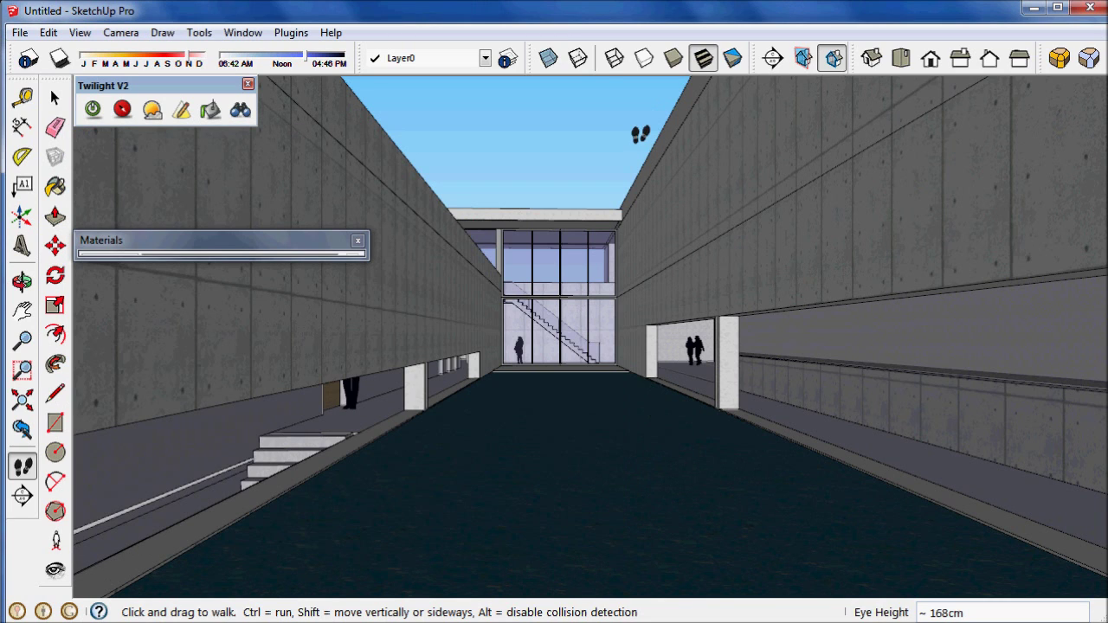
Turn on Twilight and adjust the shadow date and time so shadow crosses the courtyard
click(92, 108)
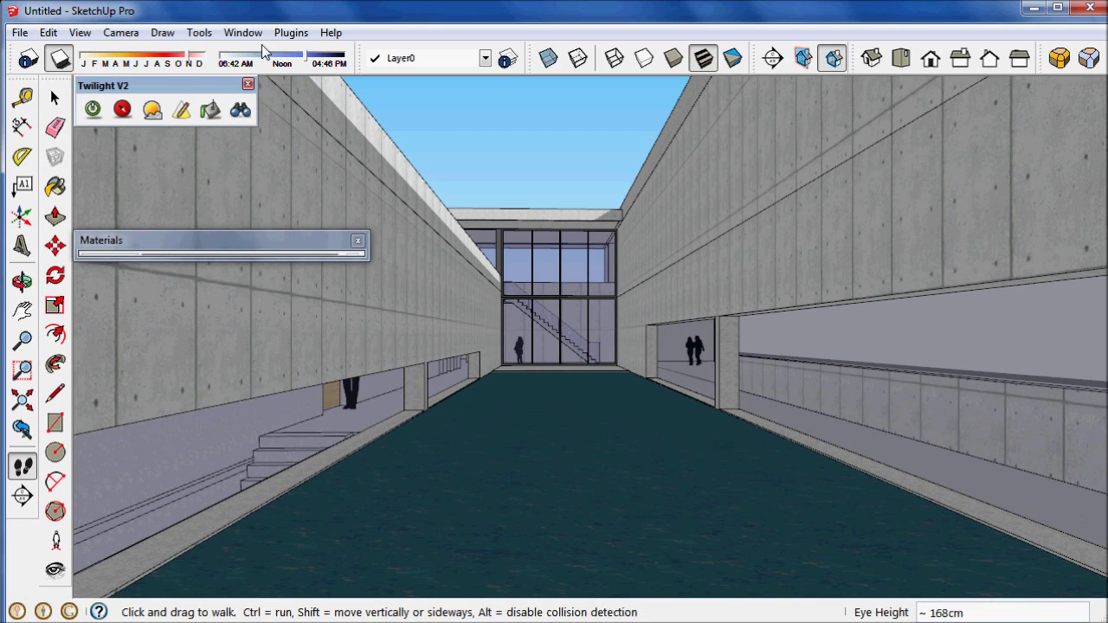
drag(307, 61, 337, 60)
click(171, 64)
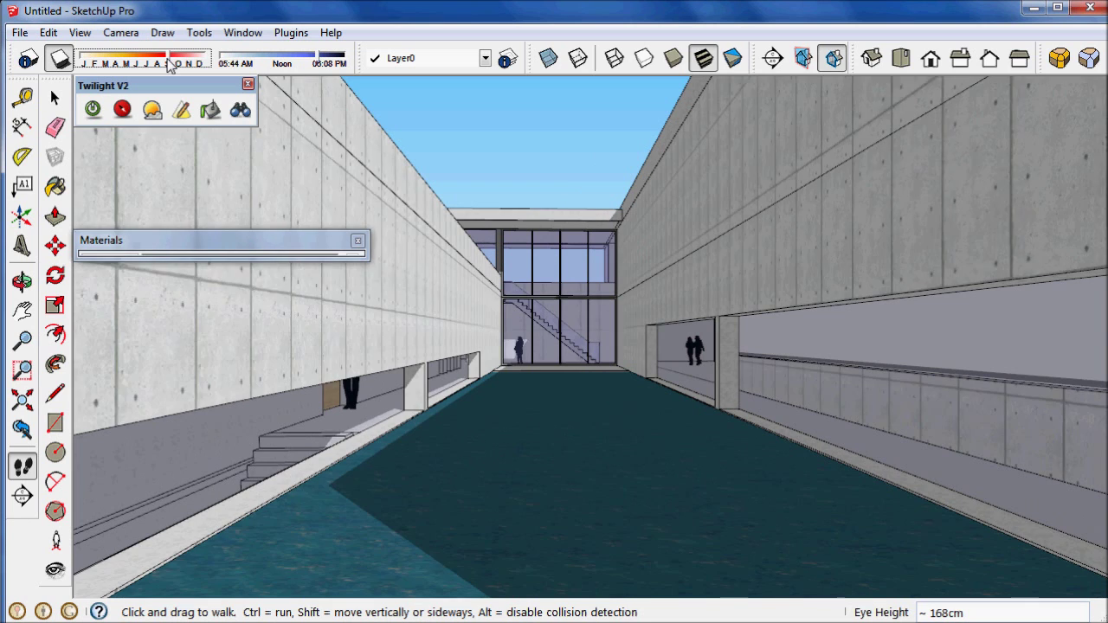
click(169, 64)
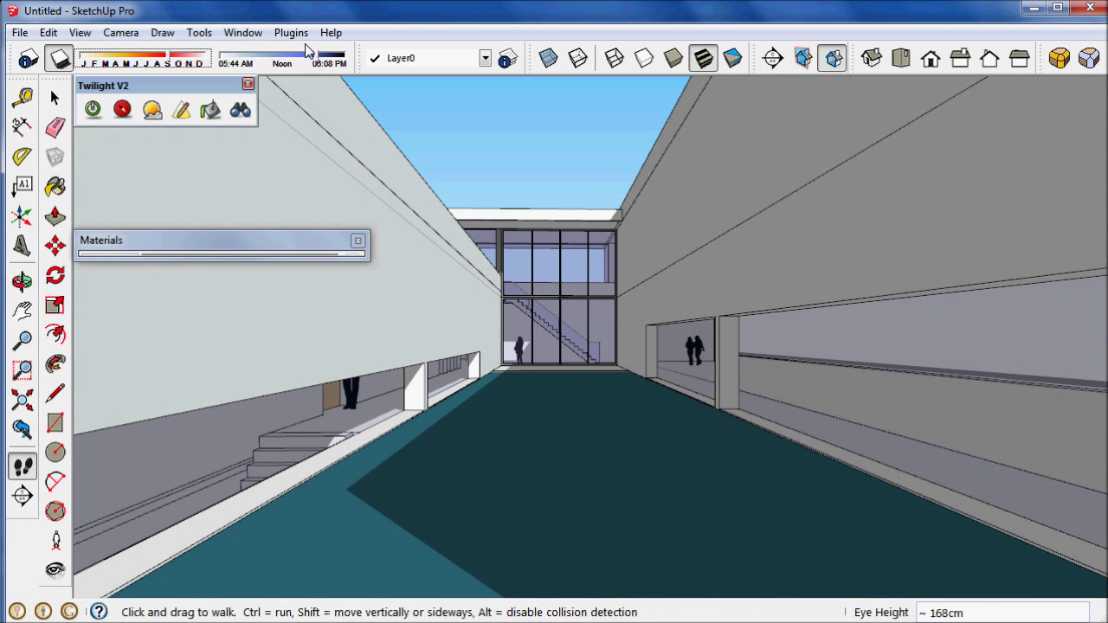
click(320, 60)
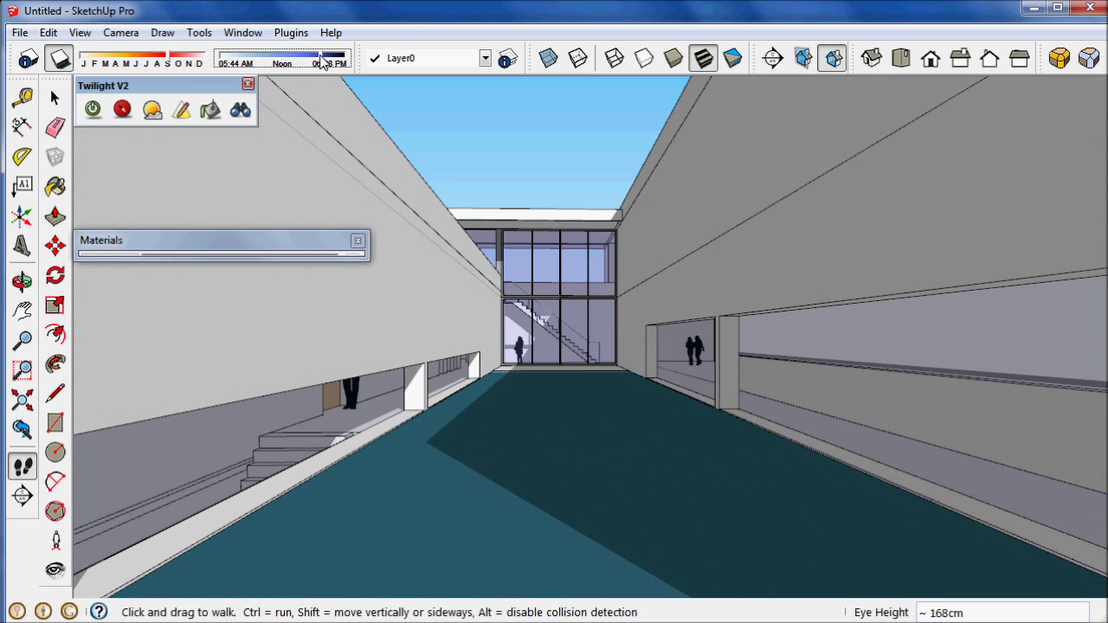
drag(322, 60, 329, 61)
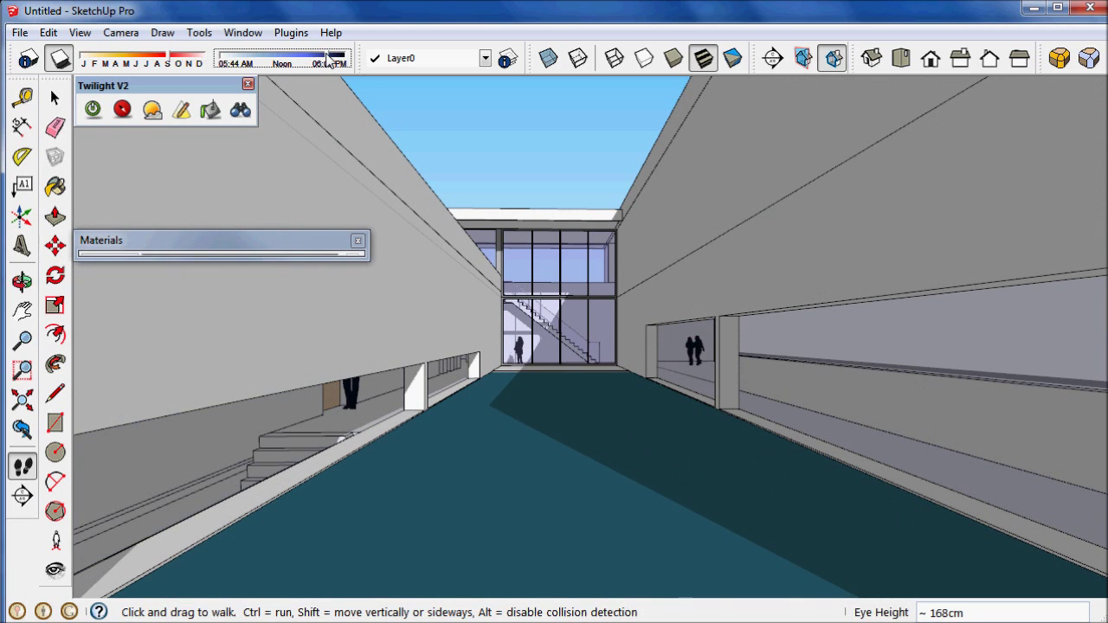
Run a quick Twilight test render of the courtyard view, review it, and close it
click(52, 95)
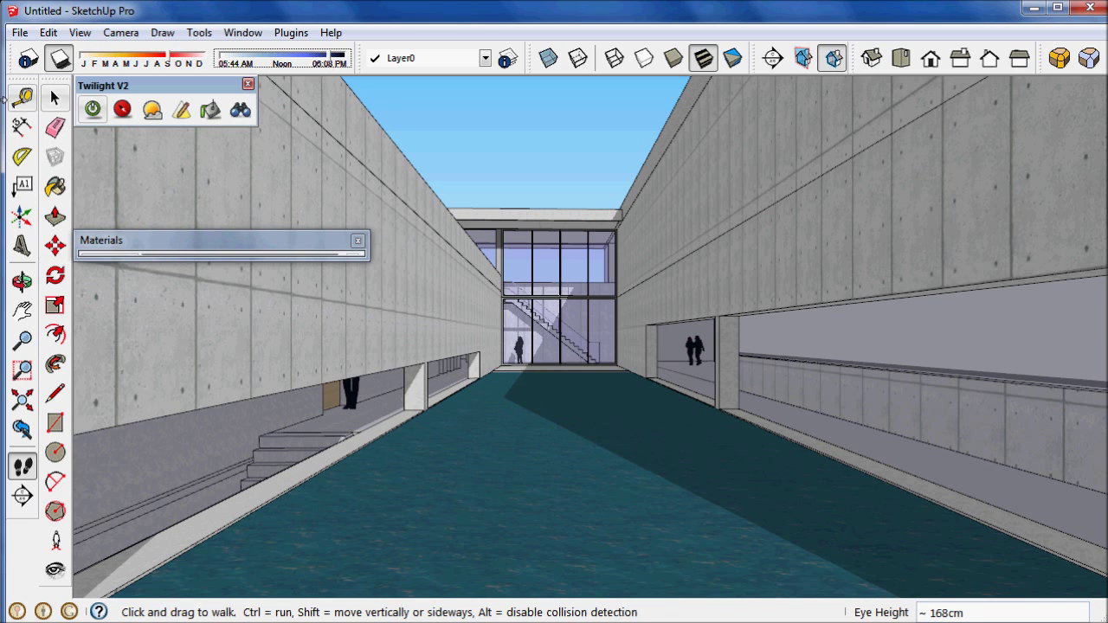
click(93, 109)
click(84, 182)
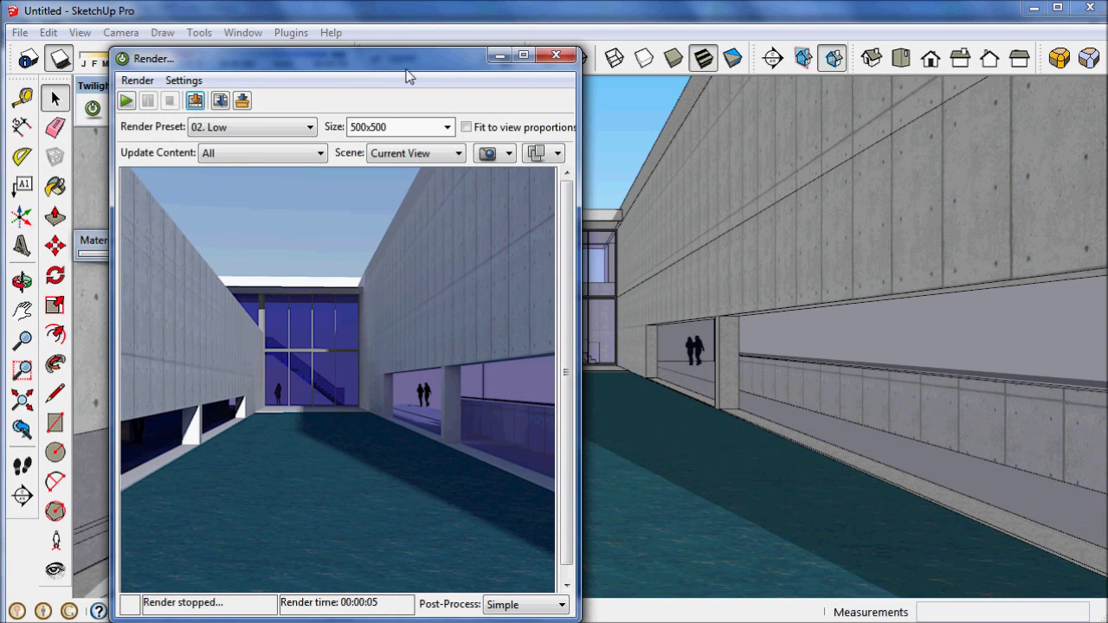
drag(403, 46, 405, 33)
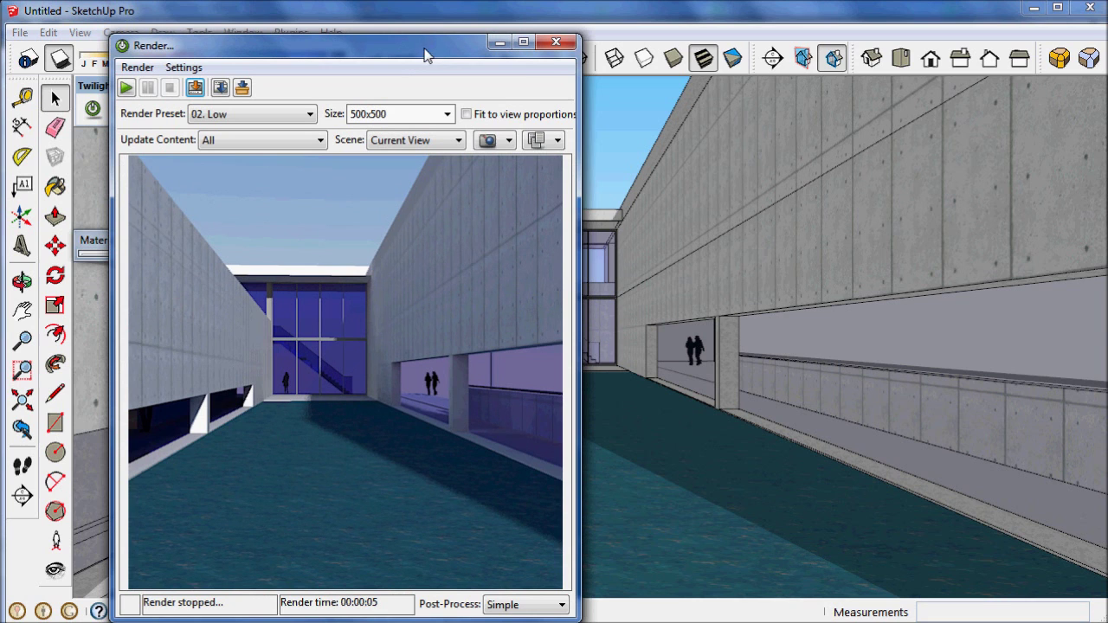
click(556, 42)
Select the courtyard floor face and orbit the camera beneath it
middle_drag(573, 384, 575, 387)
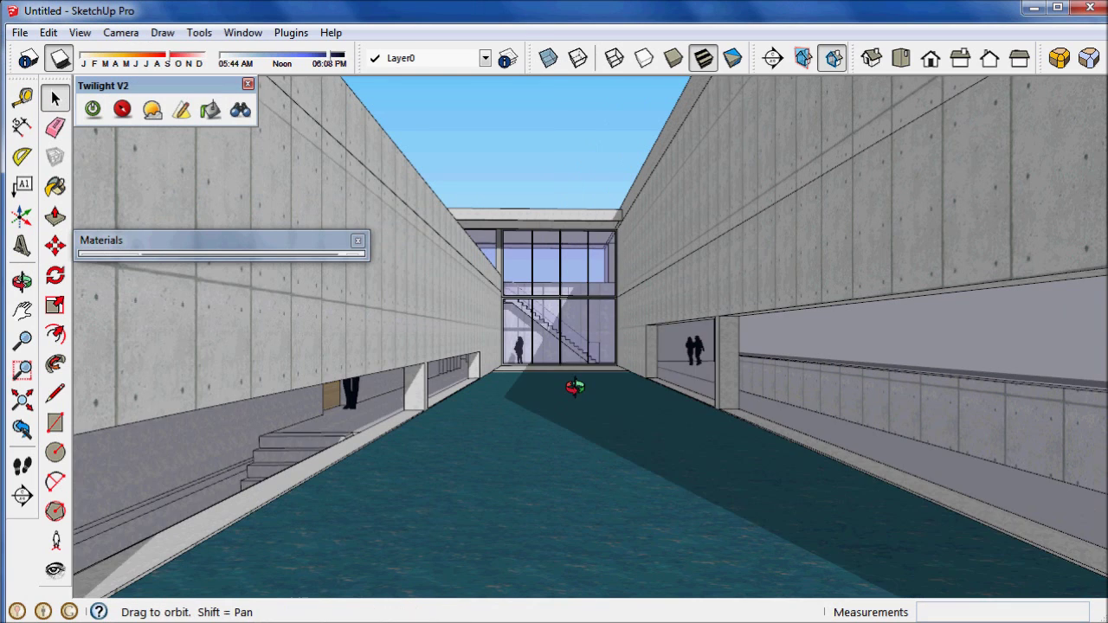
scroll(573, 383, up, 6)
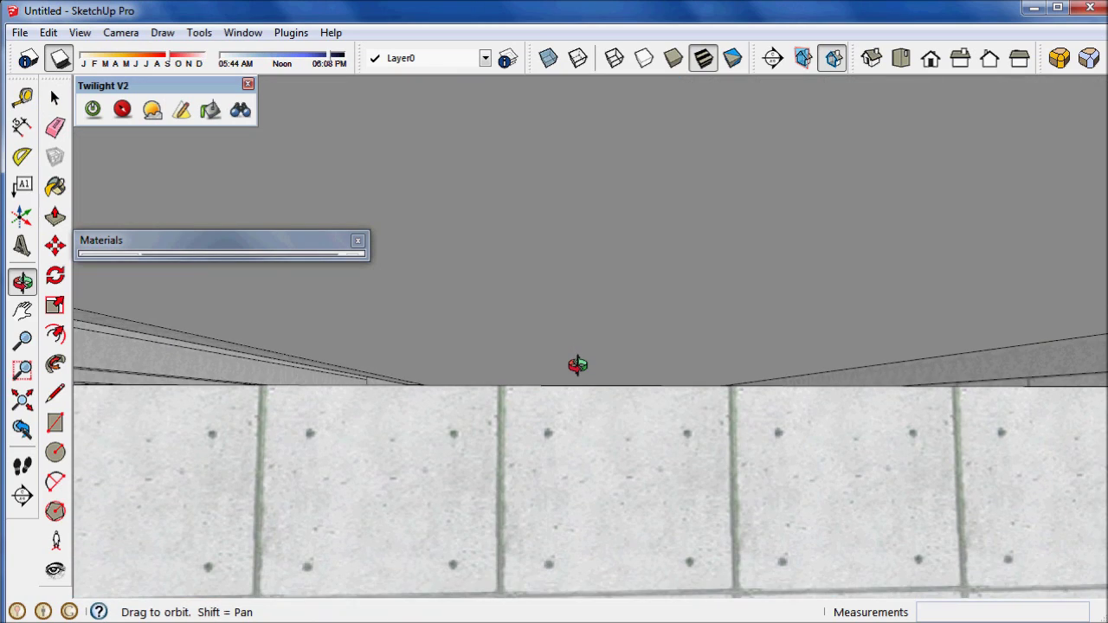
scroll(577, 364, down, 5)
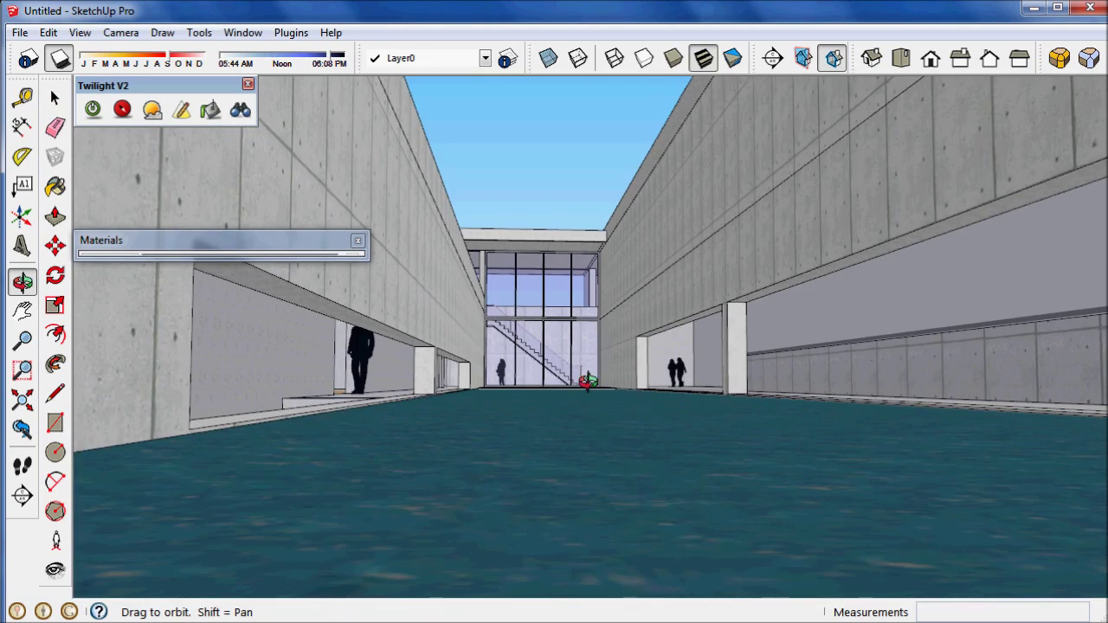
scroll(568, 428, down, 3)
key(space)
key(ctrl+a)
scroll(519, 413, up, 3)
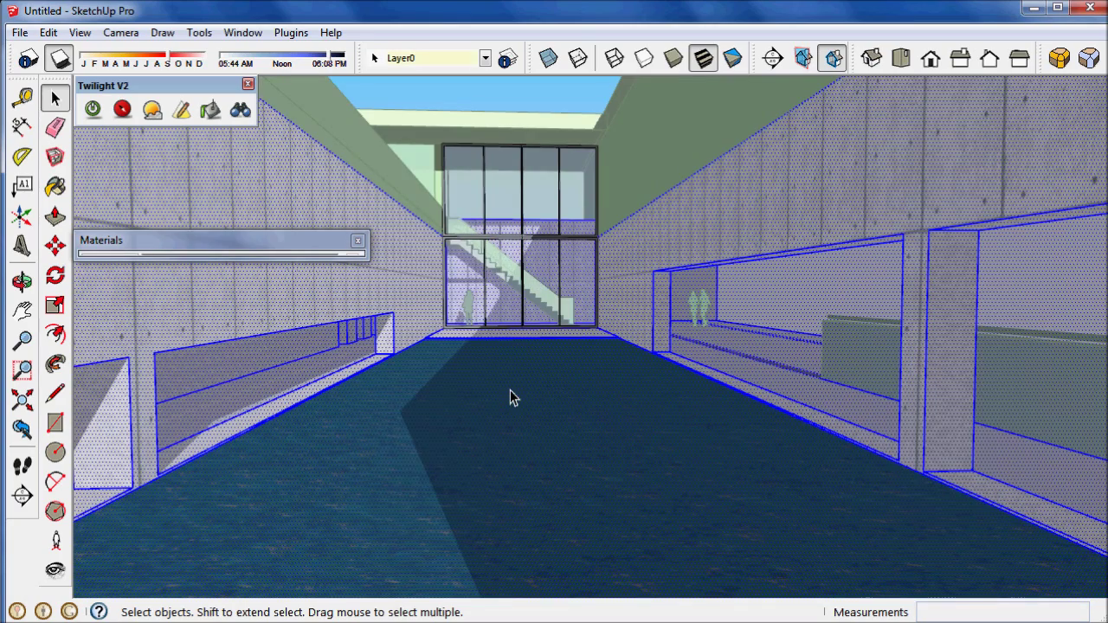
click(510, 397)
key(o)
drag(512, 390, 520, 349)
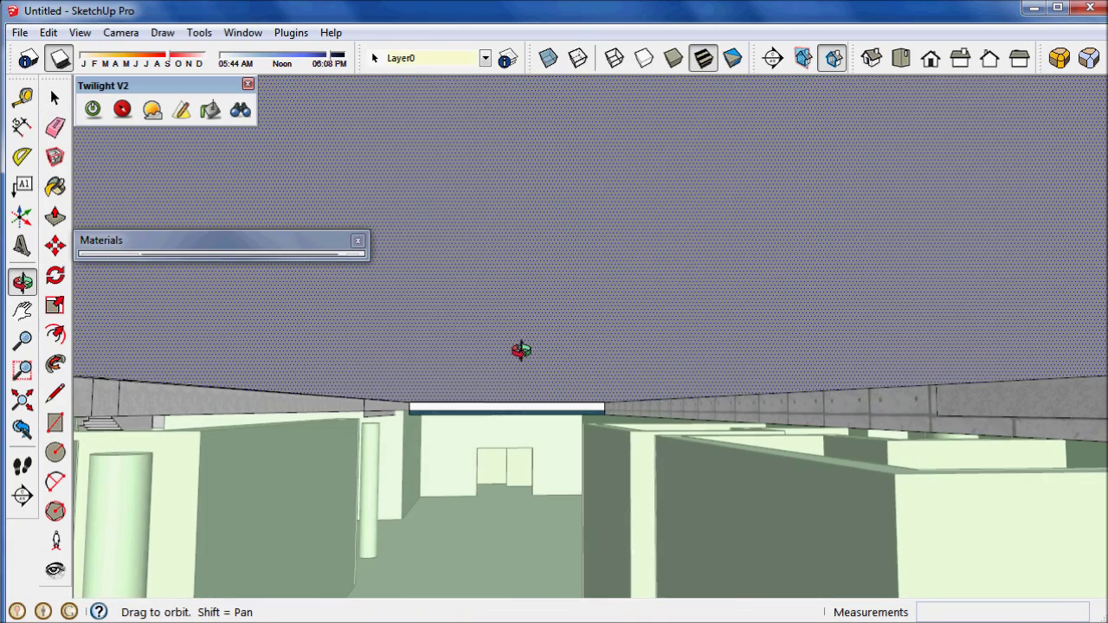
key(space)
Copy the floor face 25 cm from the original, then return to the corridor view
key(m)
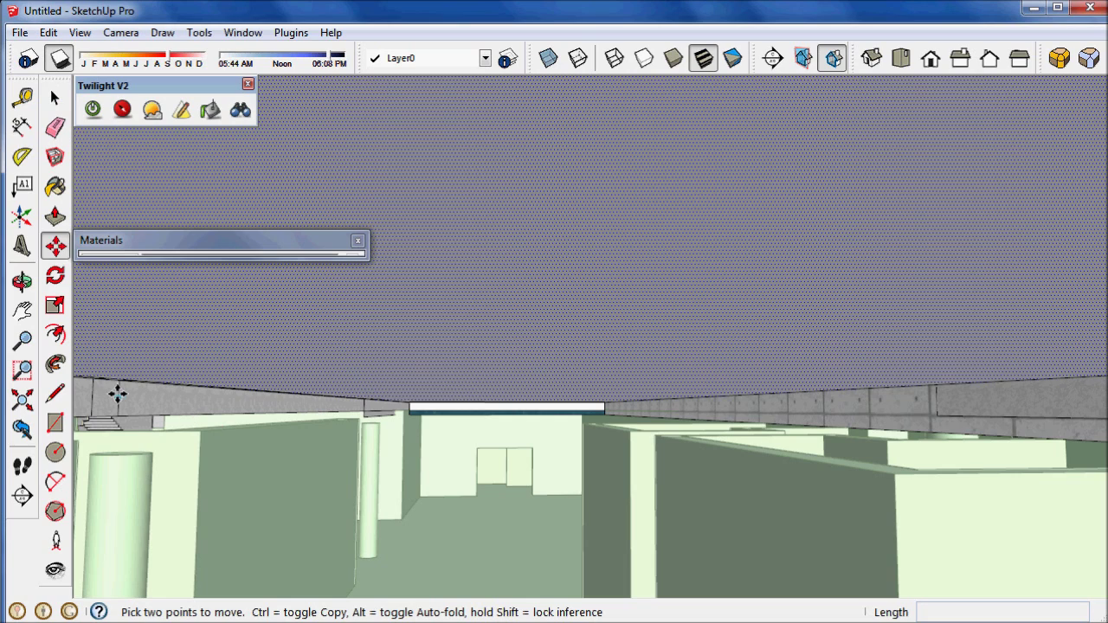
click(119, 381)
key(ctrl)
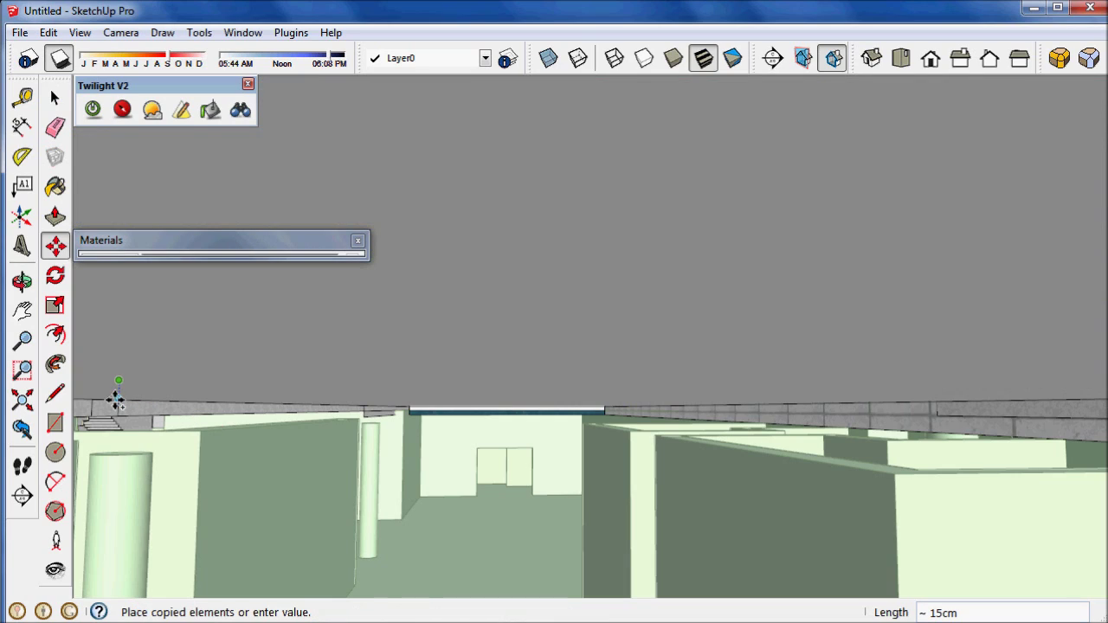
click(117, 409)
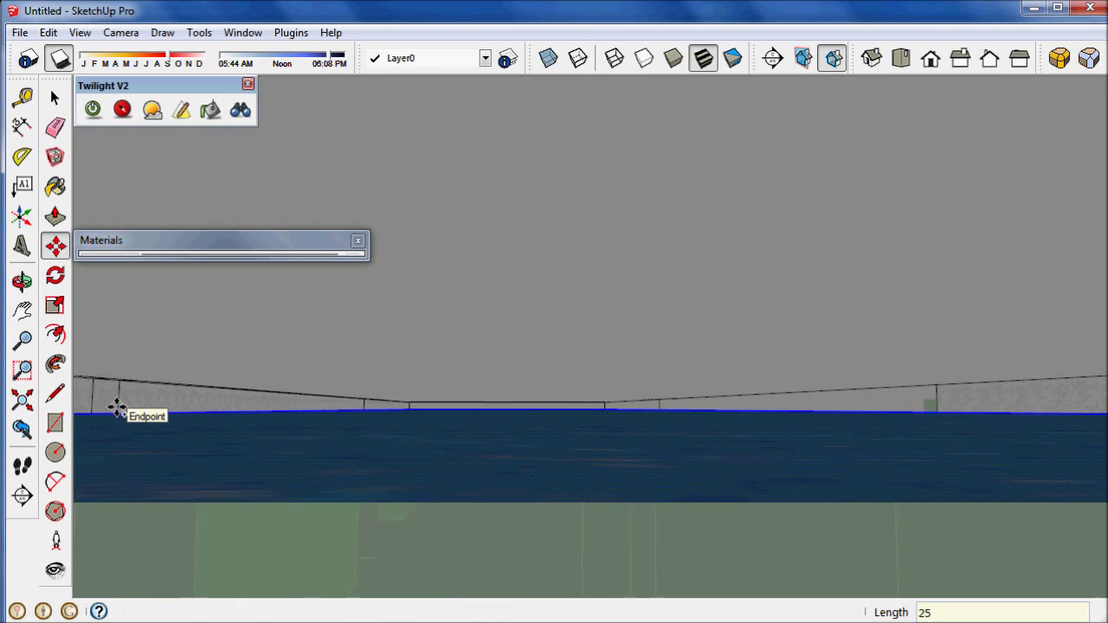
key(space)
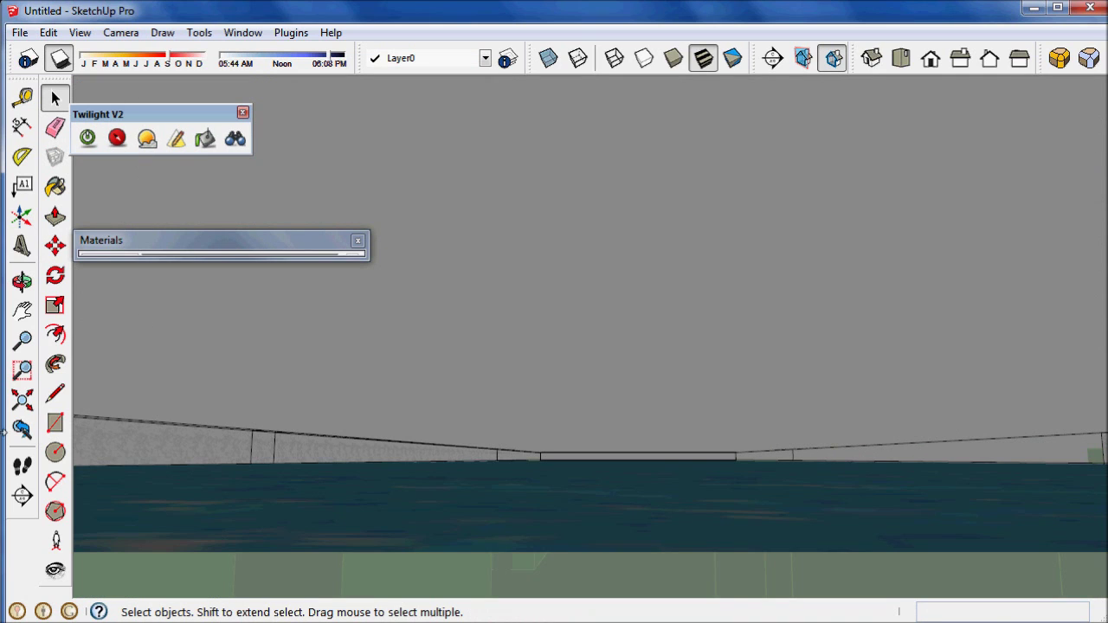
click(17, 432)
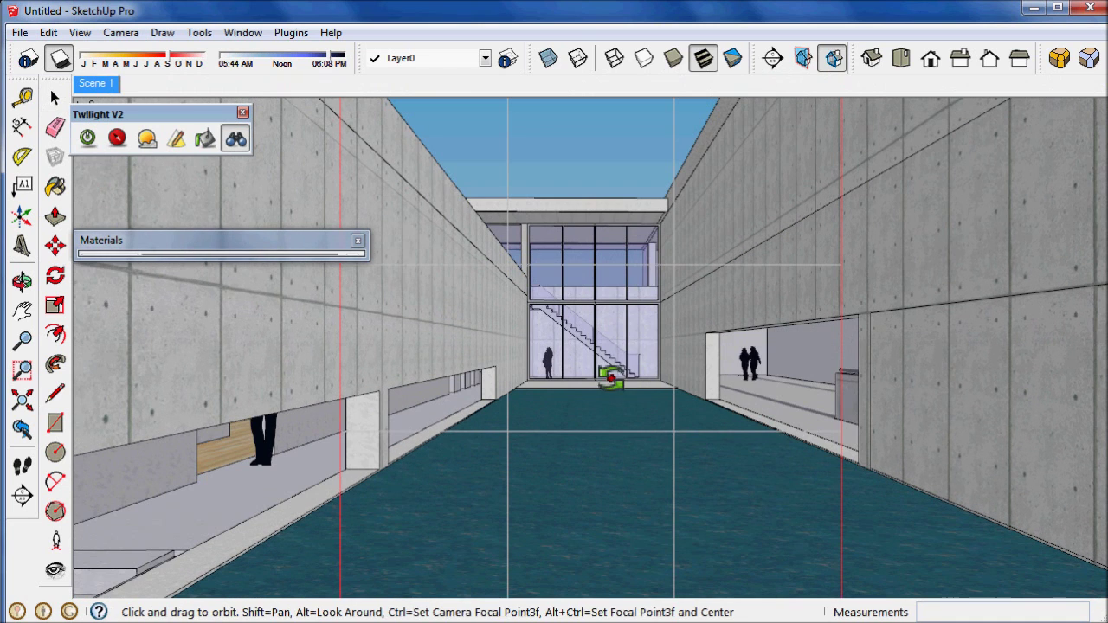
Walk the camera further down the corridor toward the glass facade and update Scene 1
click(23, 466)
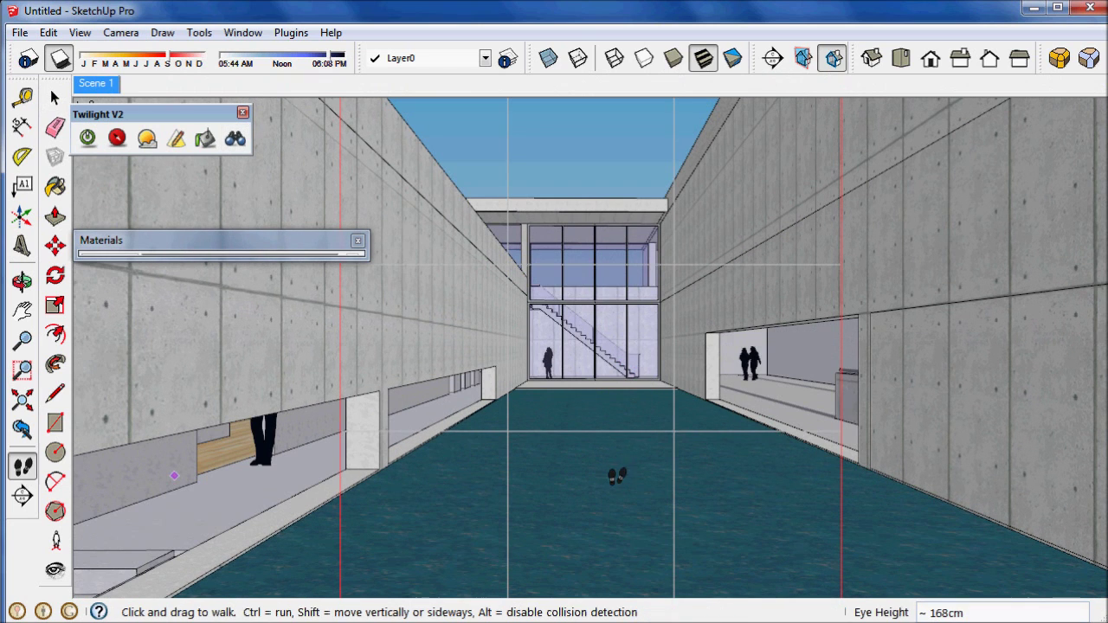
drag(614, 474, 615, 458)
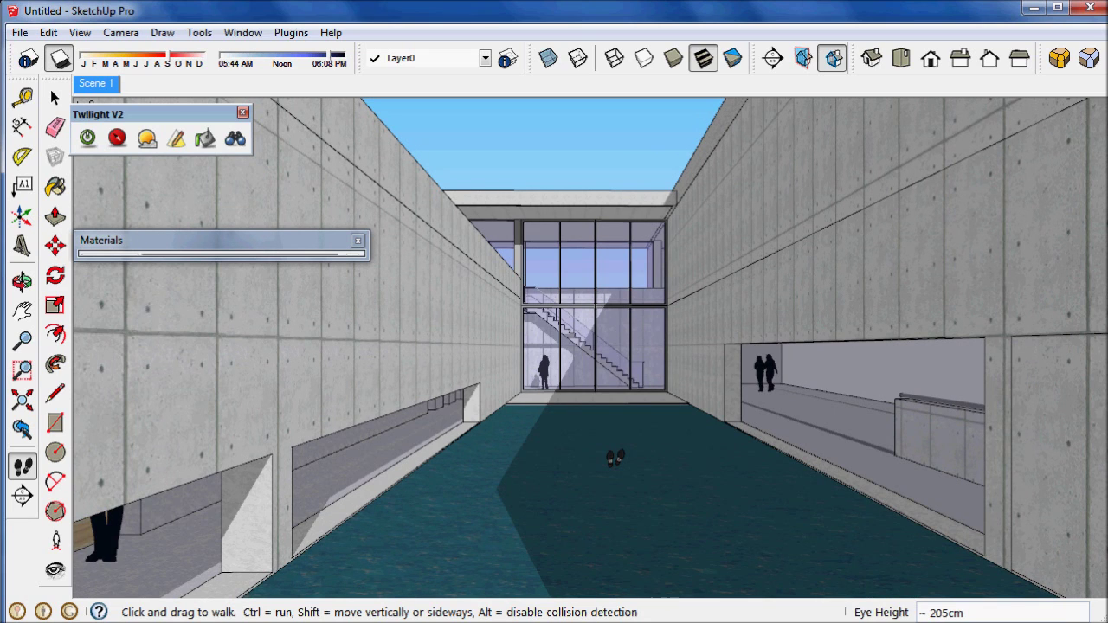
right_click(106, 85)
click(151, 155)
Orbit and zoom the view down to the courtyard floor
middle_drag(564, 401, 566, 394)
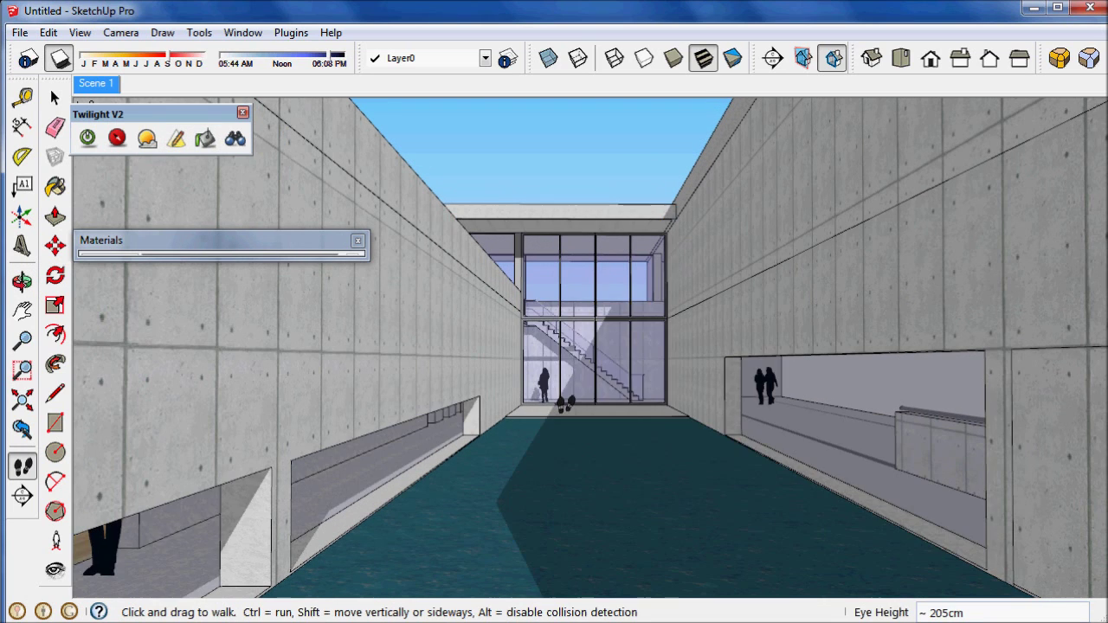
key(space)
scroll(588, 496, up, 3)
middle_drag(588, 497, 586, 497)
scroll(586, 497, up, 3)
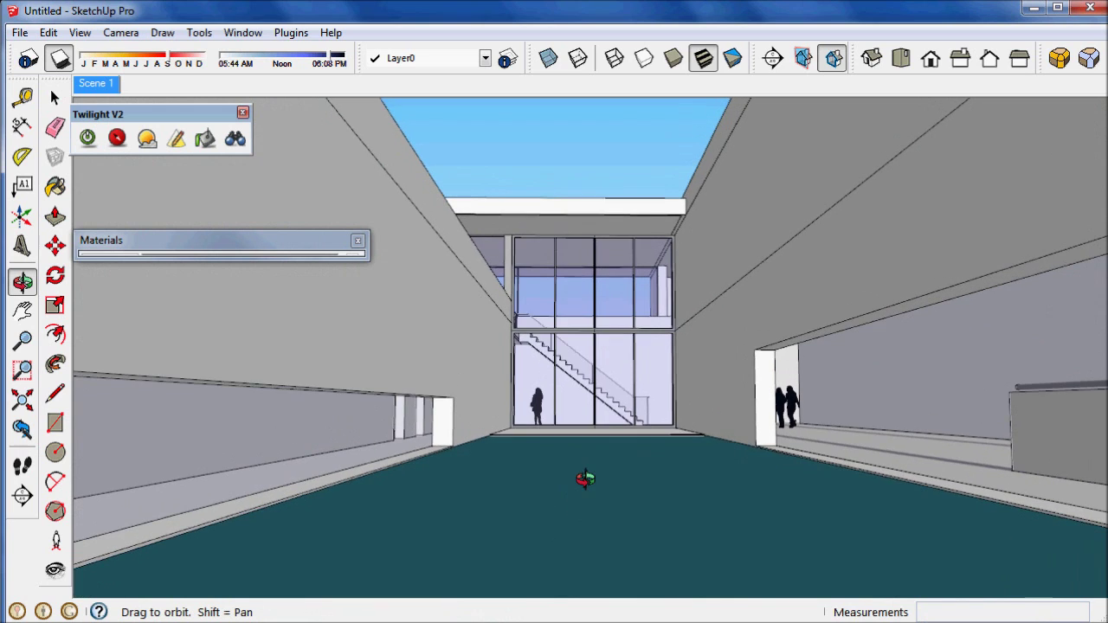
scroll(576, 450, up, 5)
shift+middle_drag(574, 439, 548, 458)
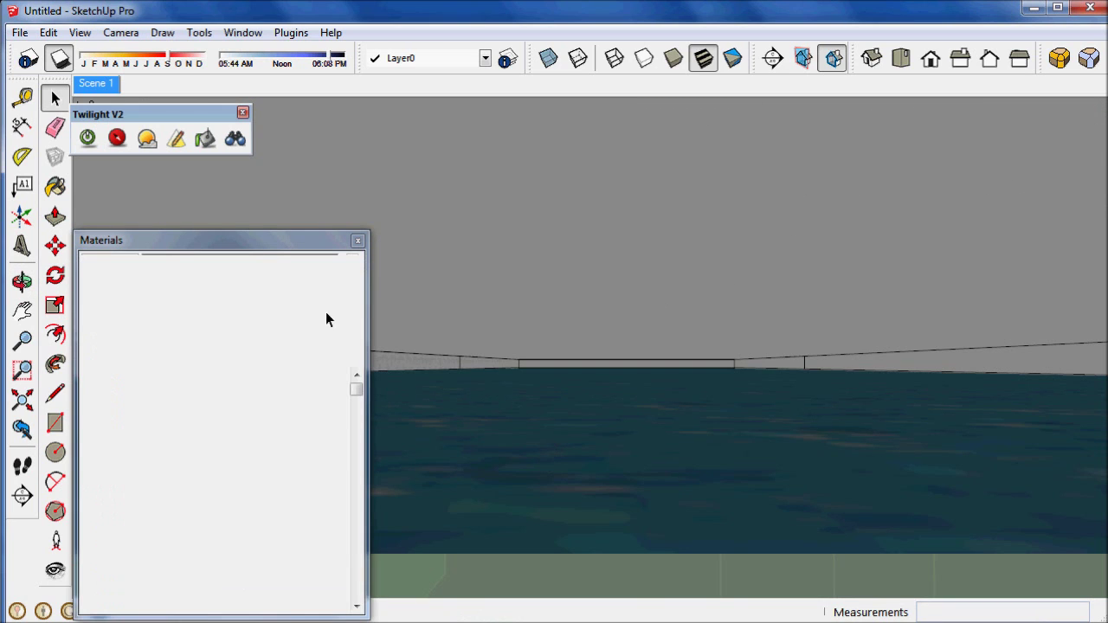
Paint the ground face with Groundcover_RiverRock_4inch from the Groundcover library
drag(285, 240, 284, 167)
click(219, 276)
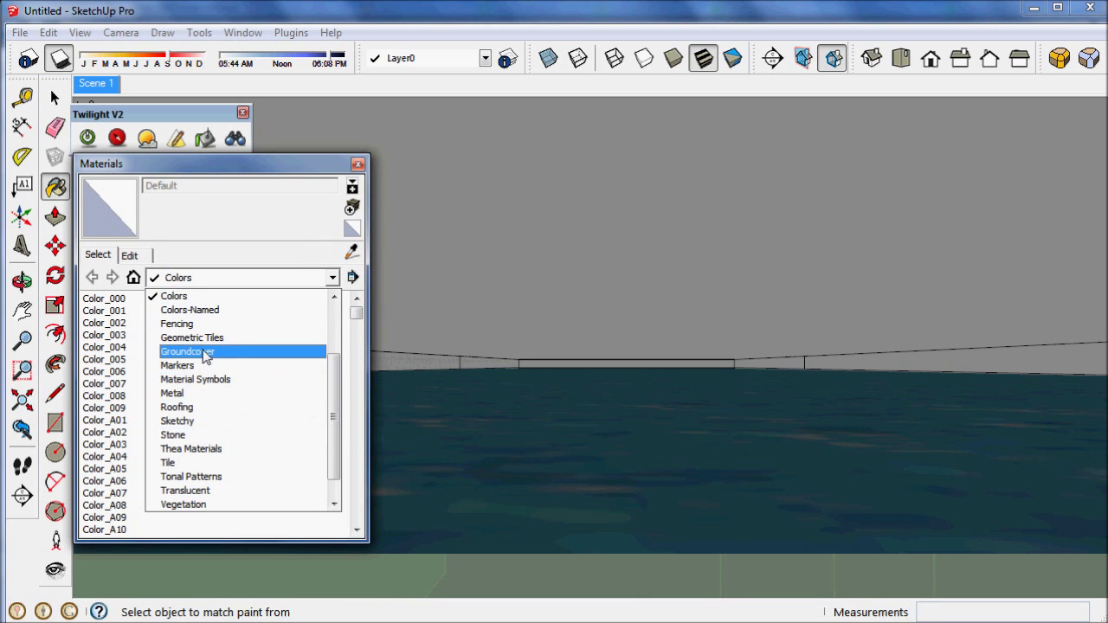
click(205, 351)
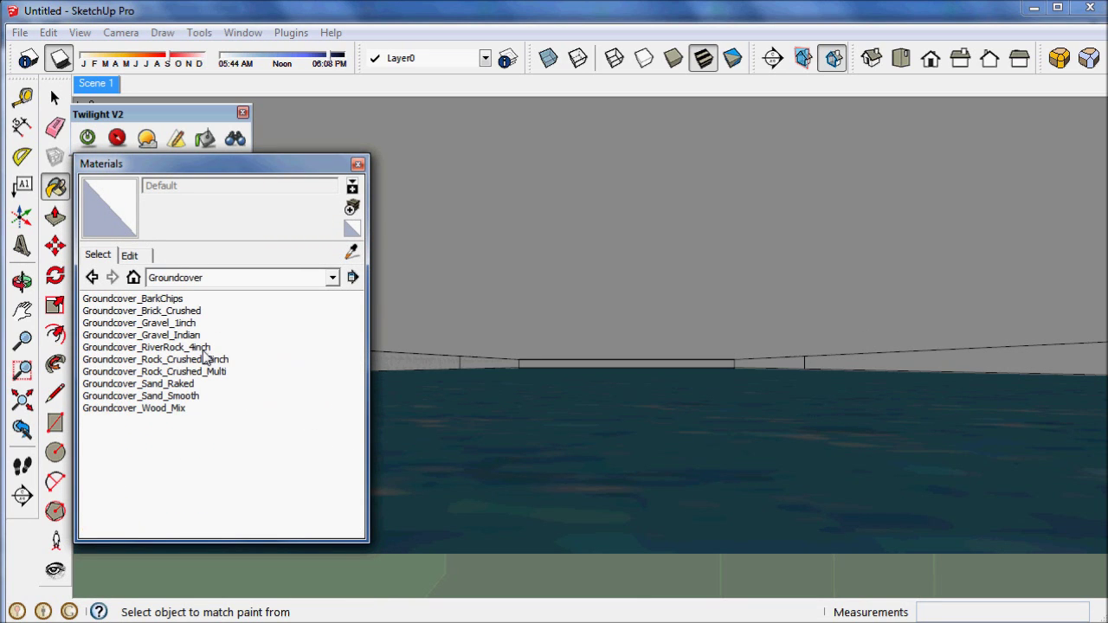
click(198, 347)
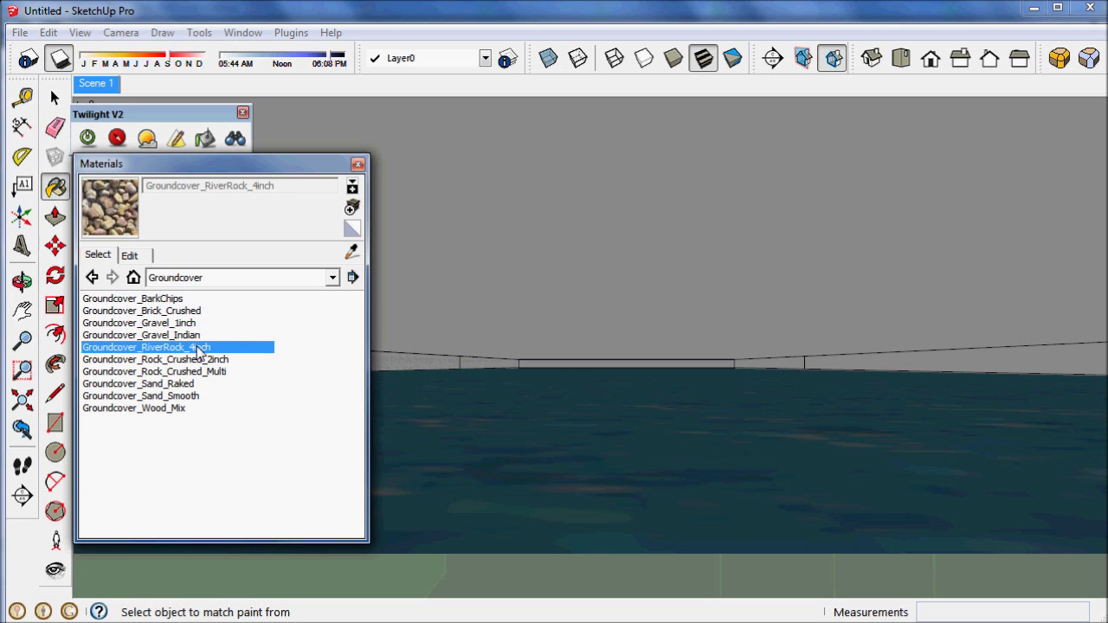
click(642, 416)
Close the Materials window and return to the Scene 1 view
middle_drag(641, 418, 618, 463)
key(space)
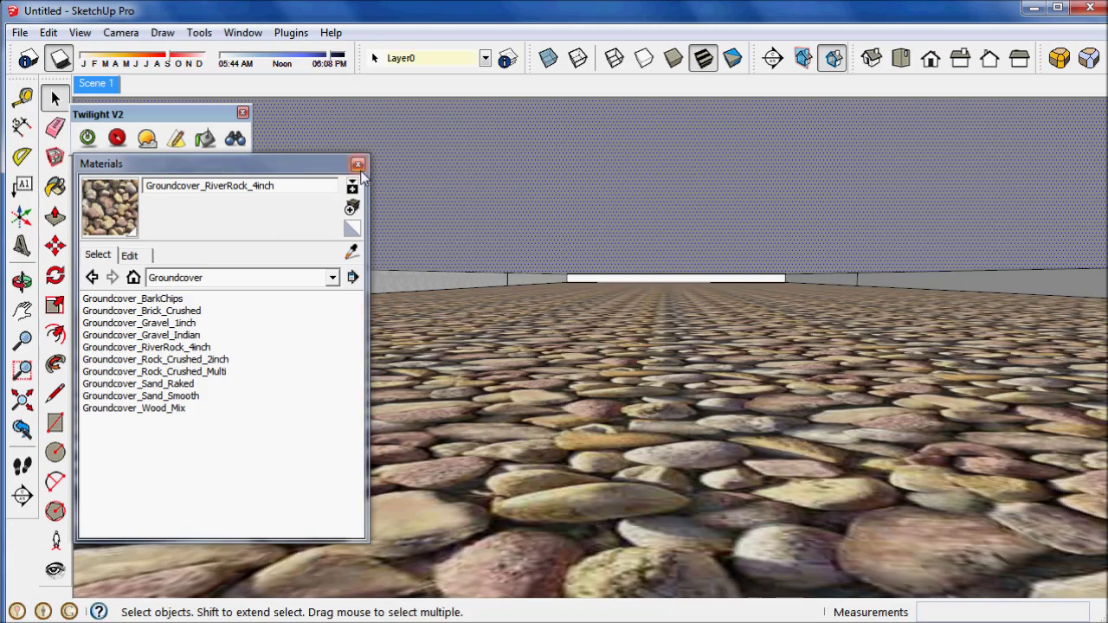
click(357, 164)
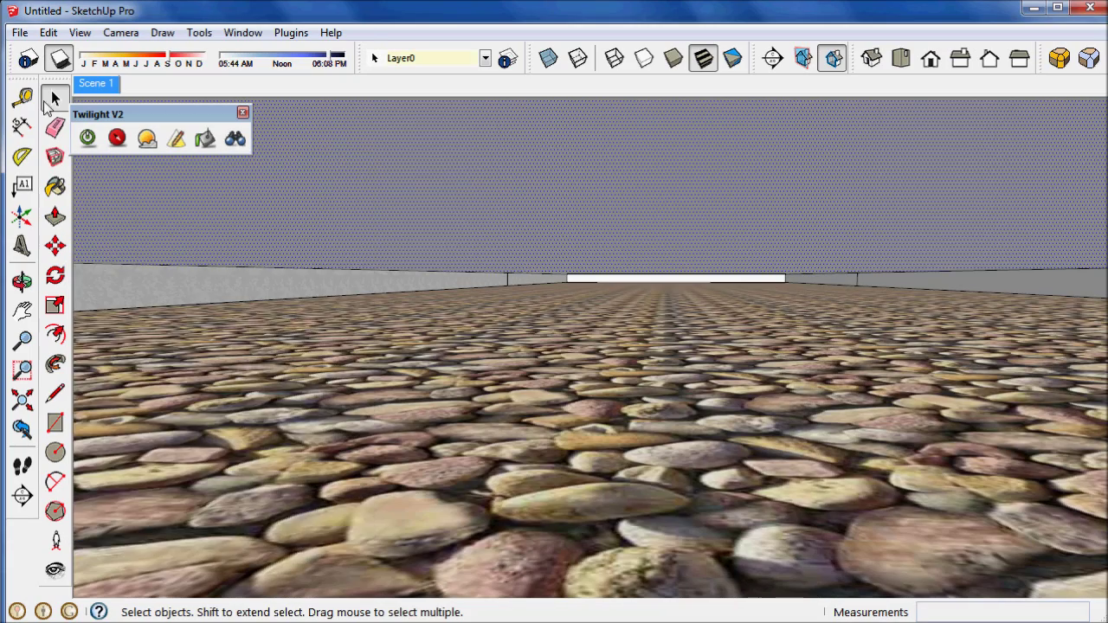
click(95, 83)
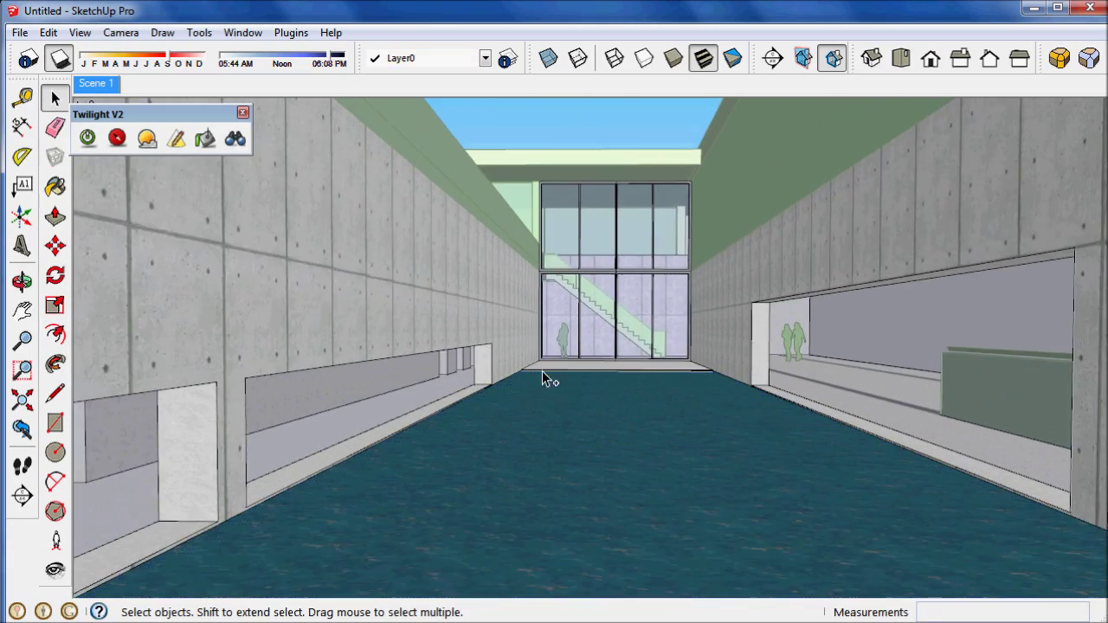
Apply a glass template to the water floor's Water_Deep material in Twilight's material editor
click(205, 139)
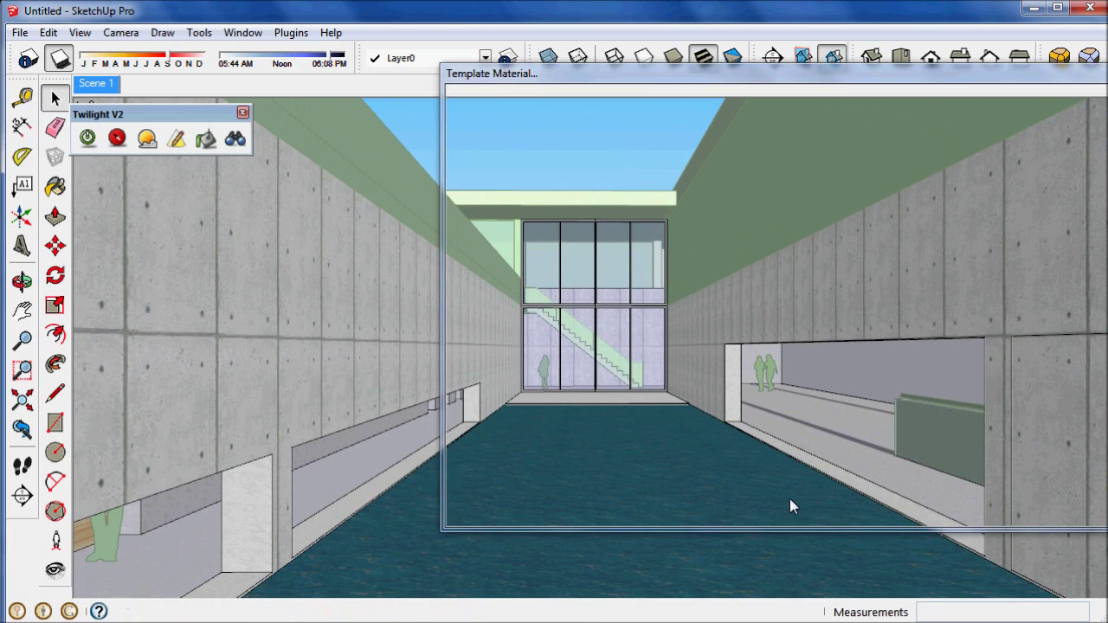
click(619, 554)
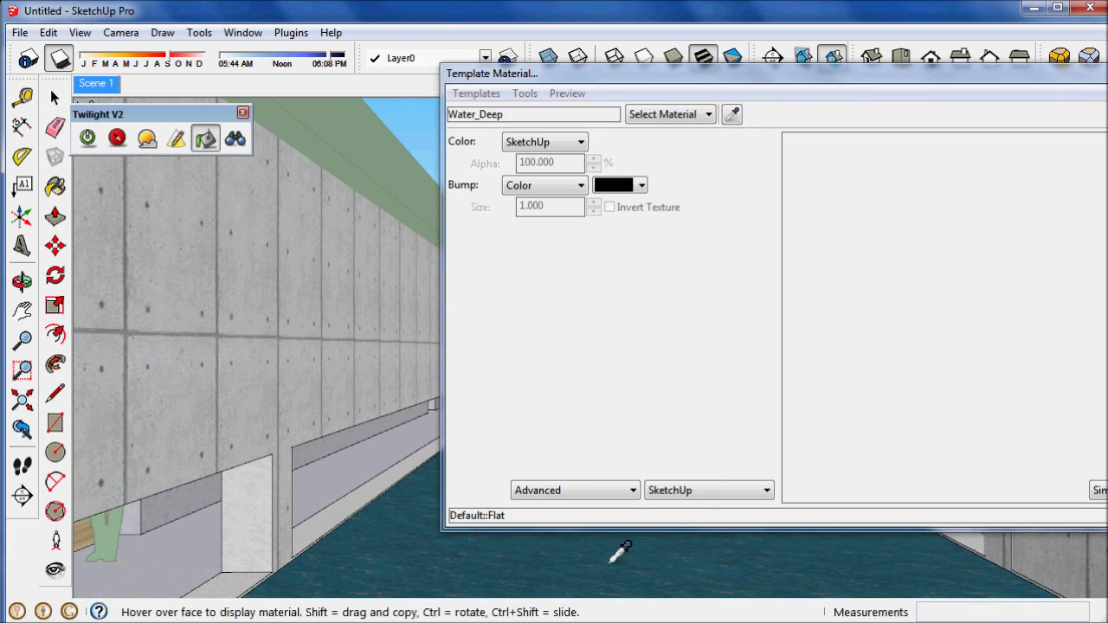
click(476, 94)
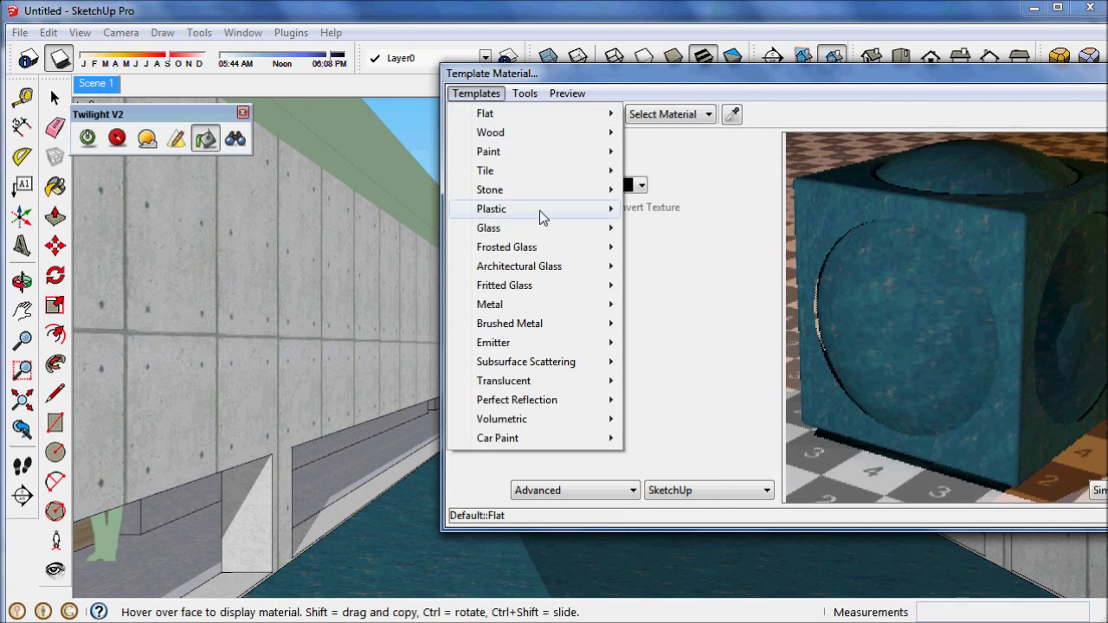
mouse_move(552, 228)
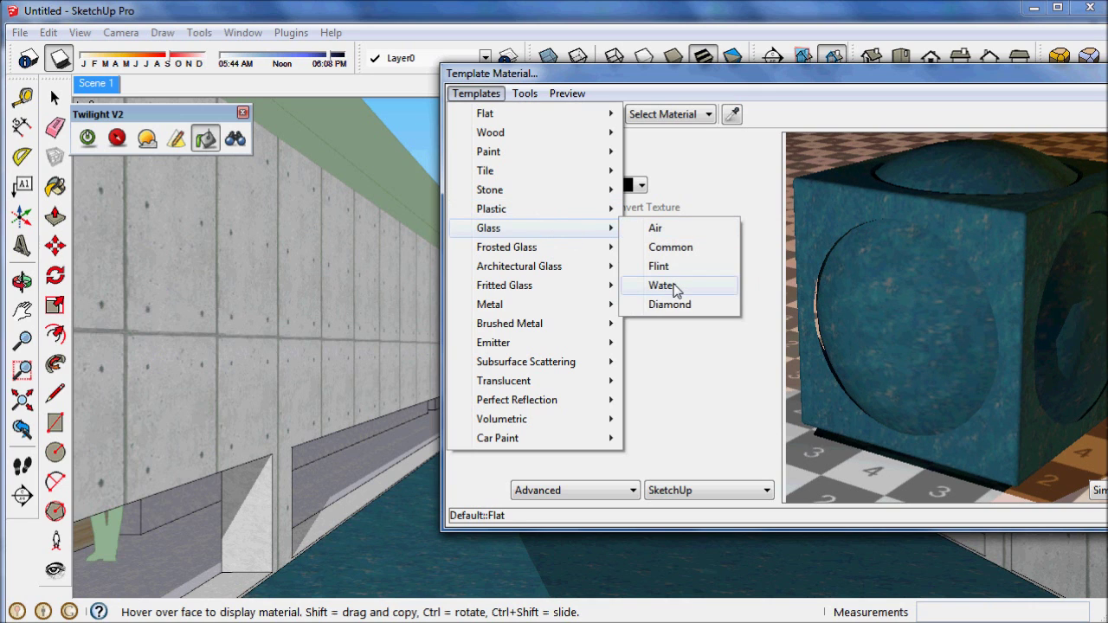
click(674, 287)
Use the SketchUp texture for bump and a plain near-white colour for the water
click(582, 186)
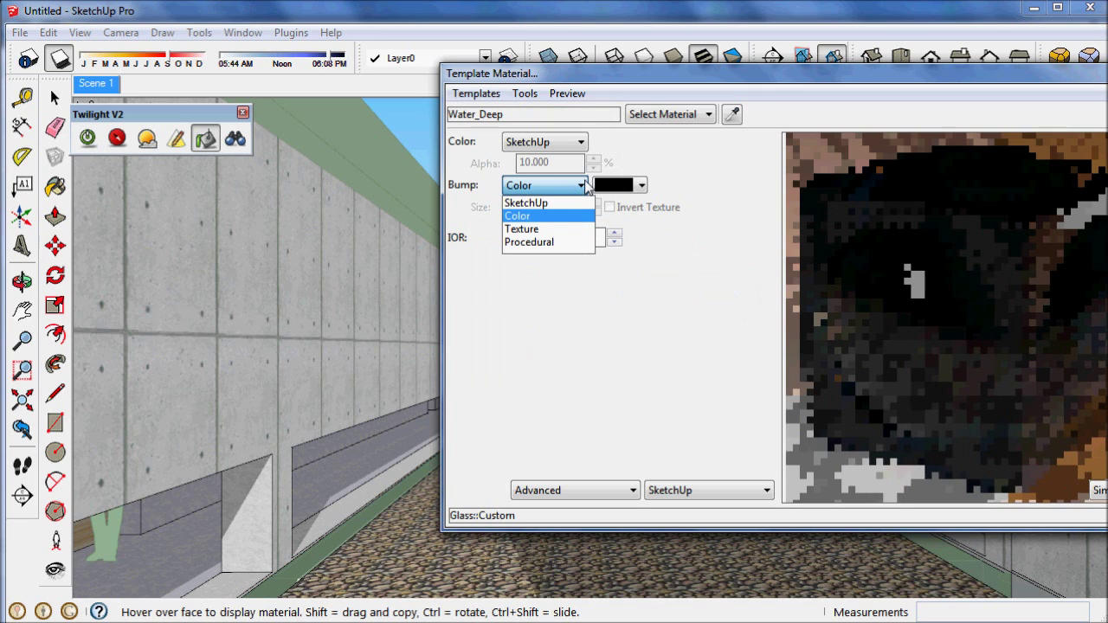
click(579, 204)
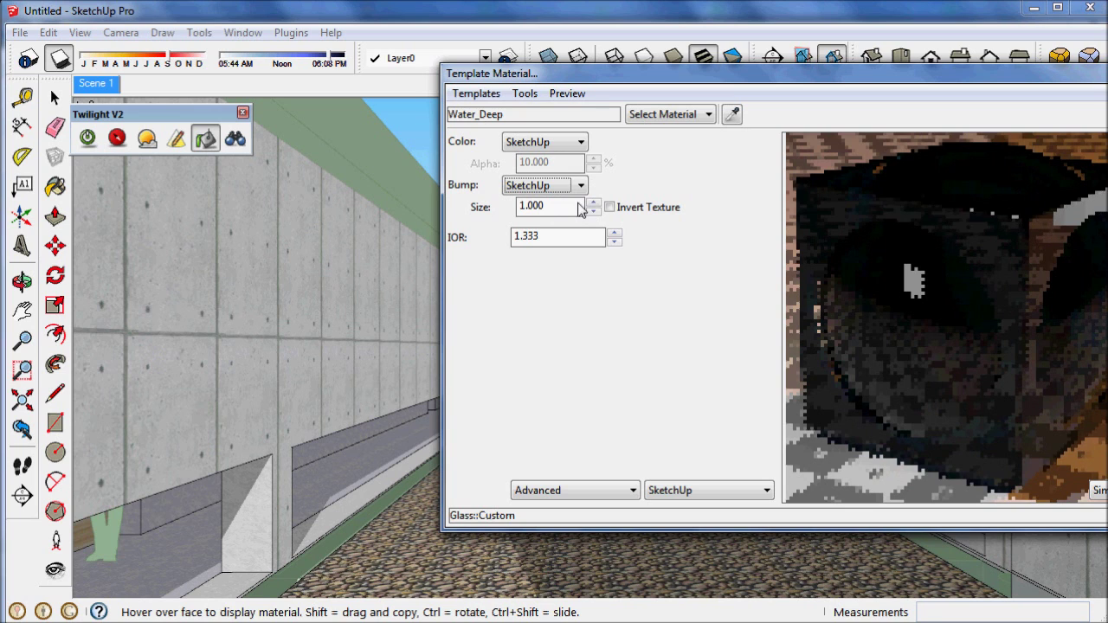
click(581, 142)
click(580, 165)
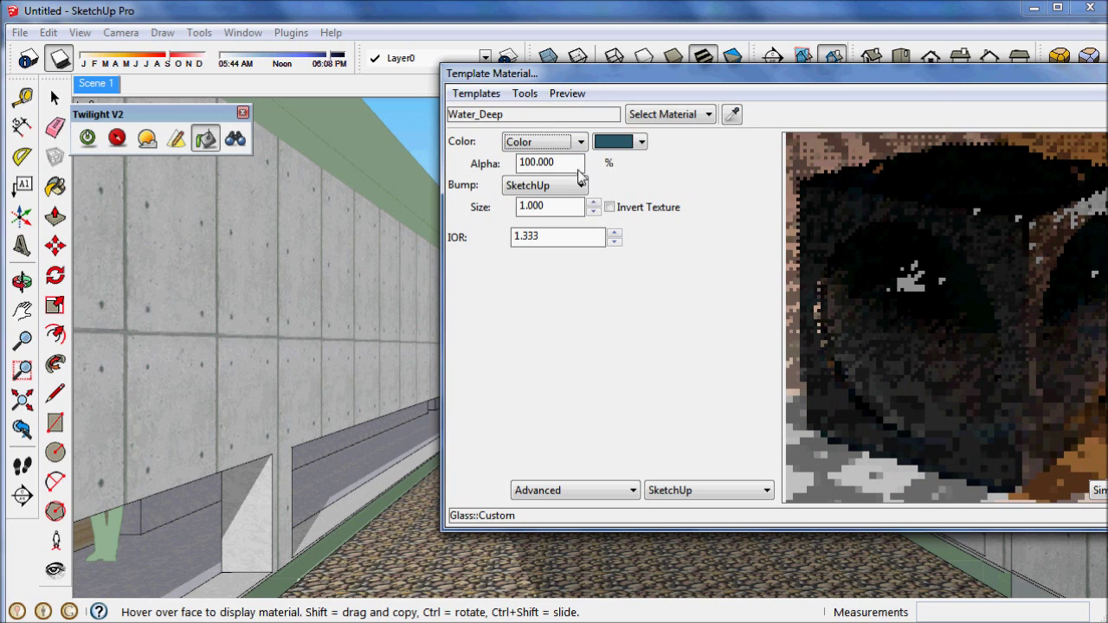
click(641, 142)
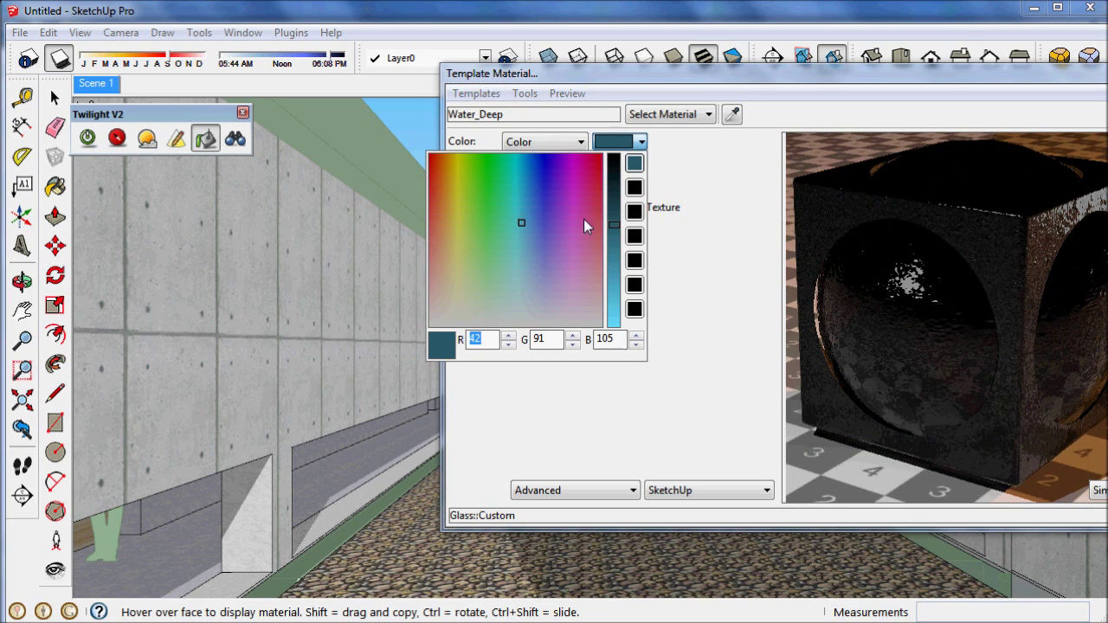
drag(585, 225, 458, 326)
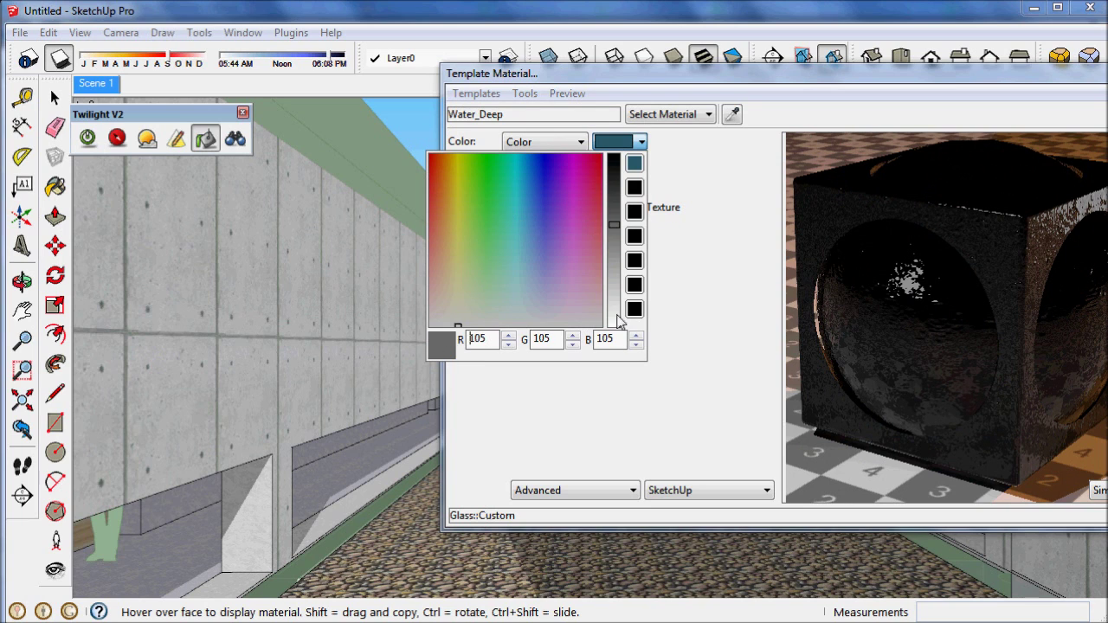
drag(617, 321, 612, 337)
drag(436, 322, 430, 321)
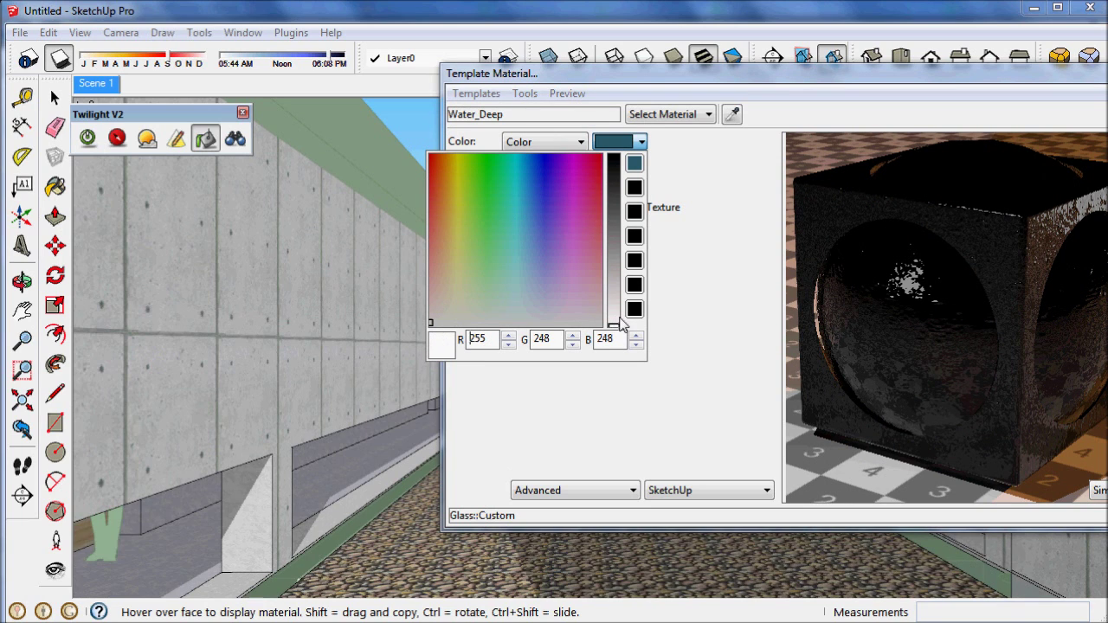
click(701, 298)
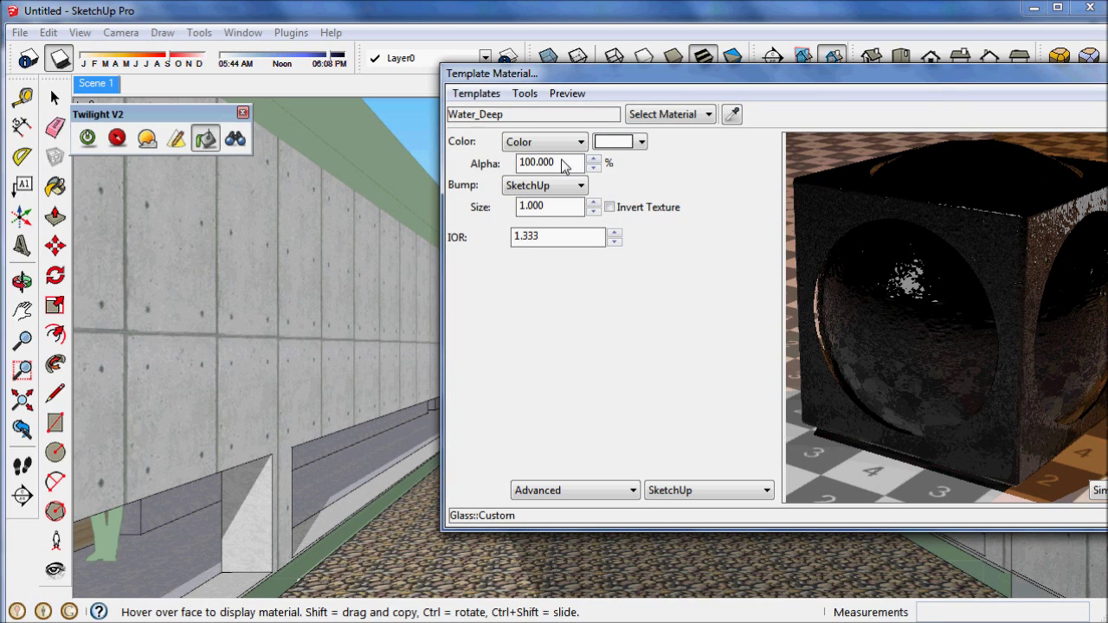
Set the water's alpha to 3, keeping IOR 1.333, and close the material settings
drag(562, 165, 517, 163)
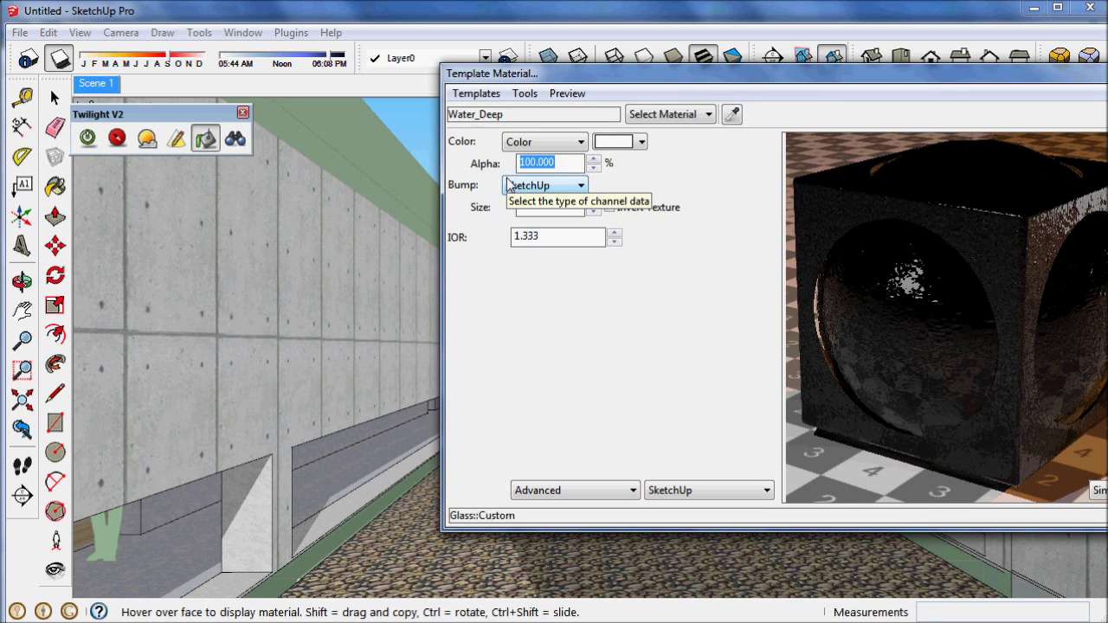
text(3)
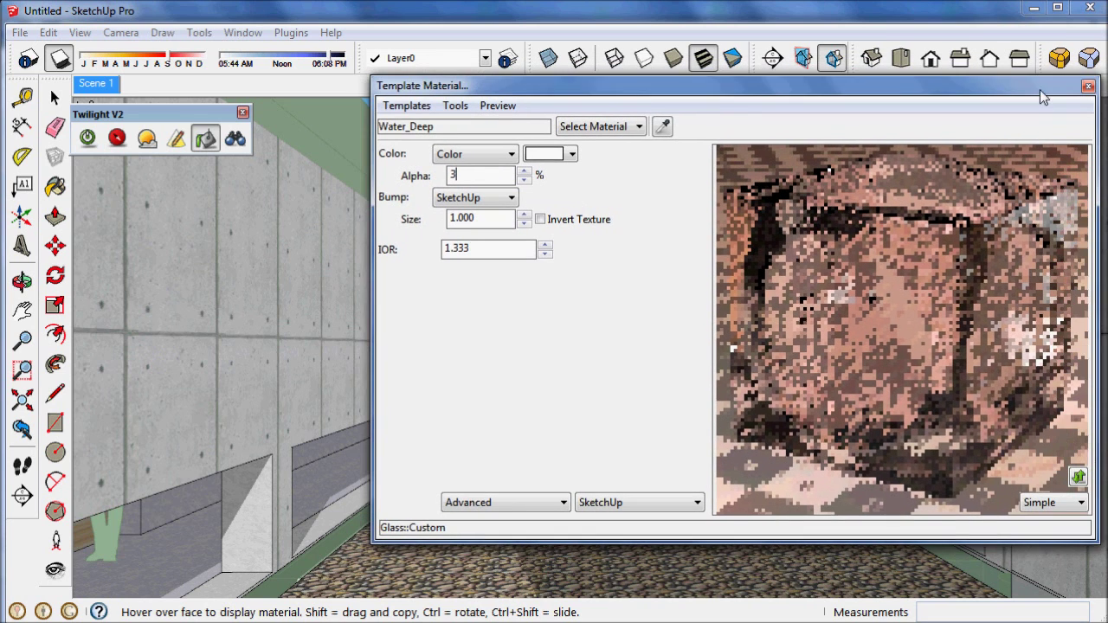
drag(1041, 91, 1025, 91)
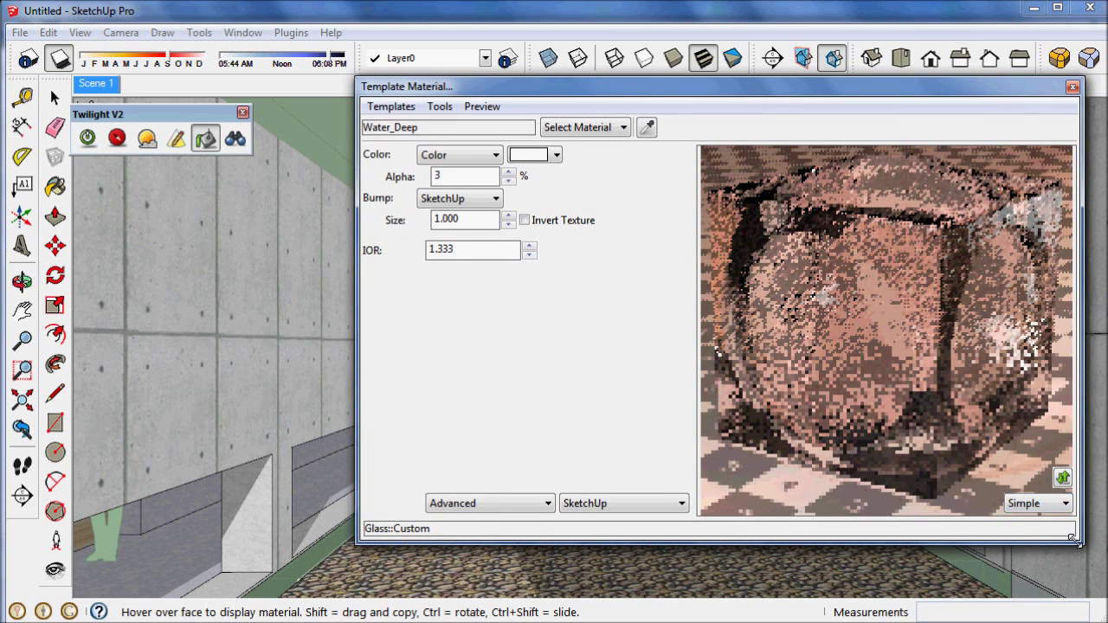
drag(1073, 540, 902, 353)
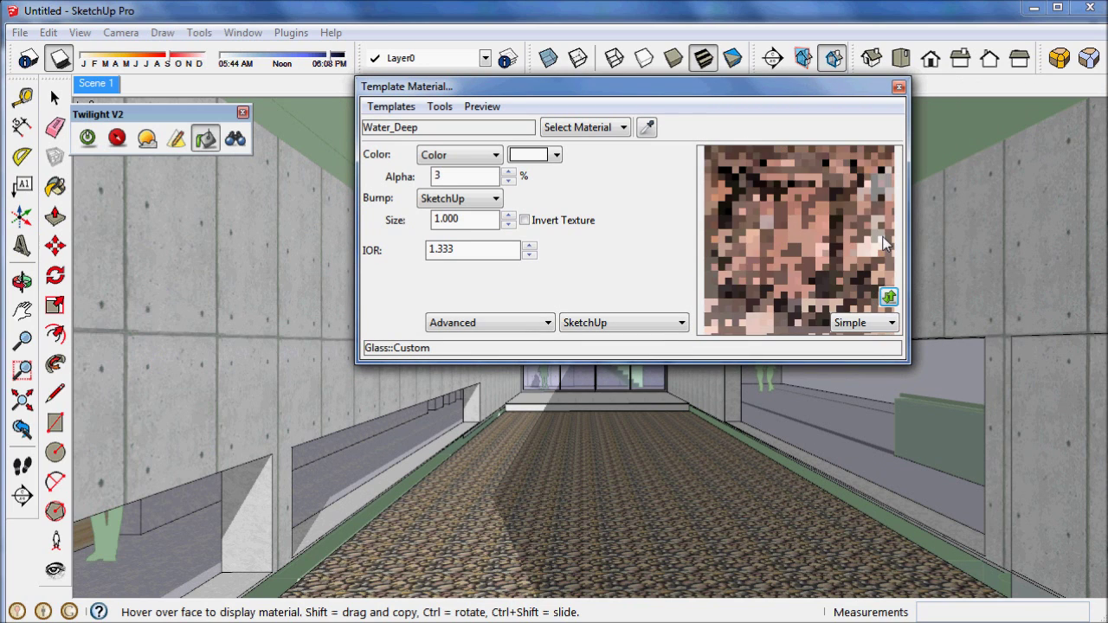
click(898, 87)
Render a Low 500x500 test of the courtyard, skipping open groups, then close without saving
click(90, 140)
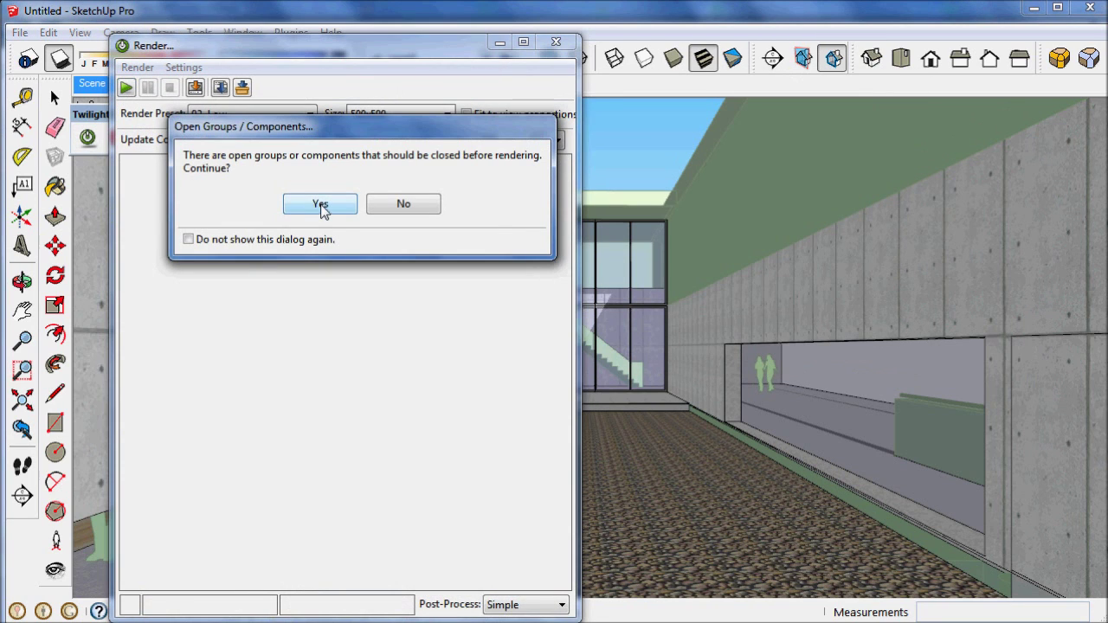
click(400, 205)
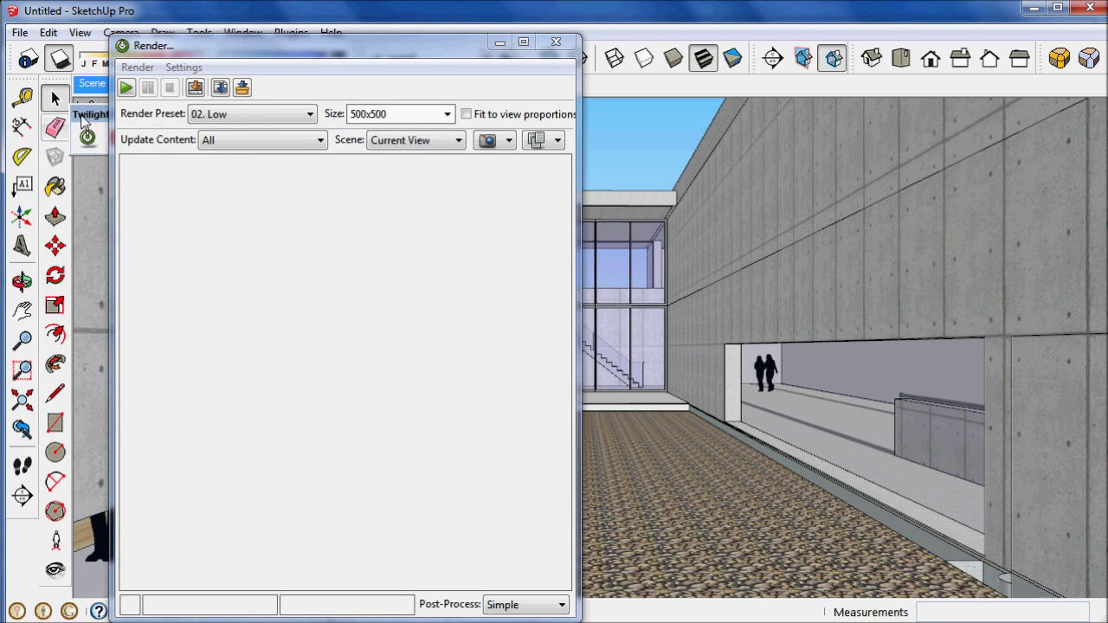
click(126, 87)
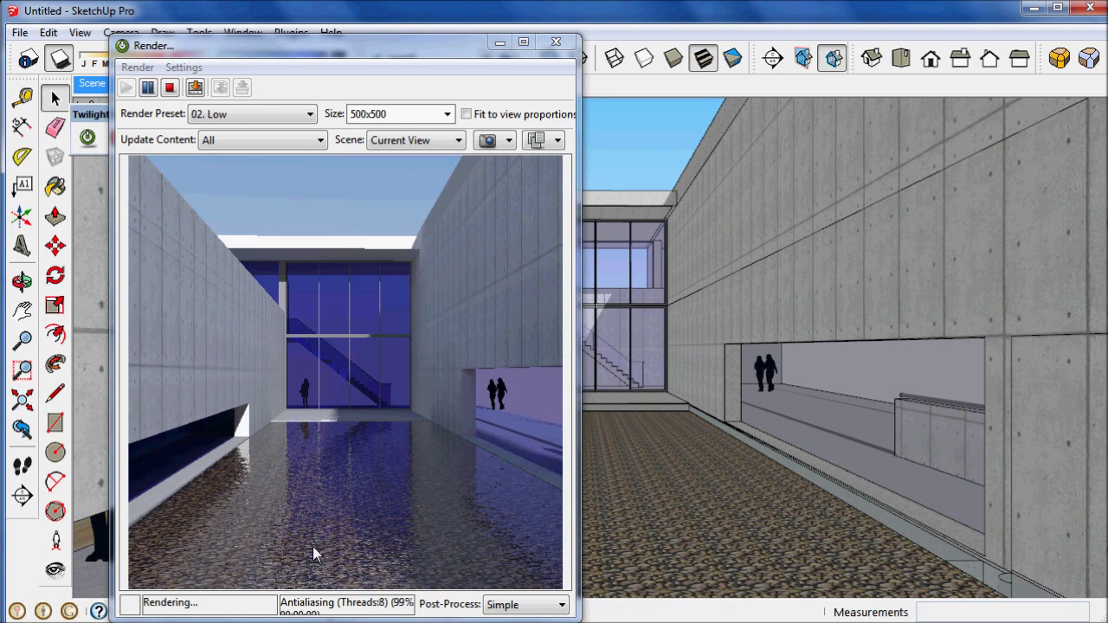
click(554, 45)
click(306, 202)
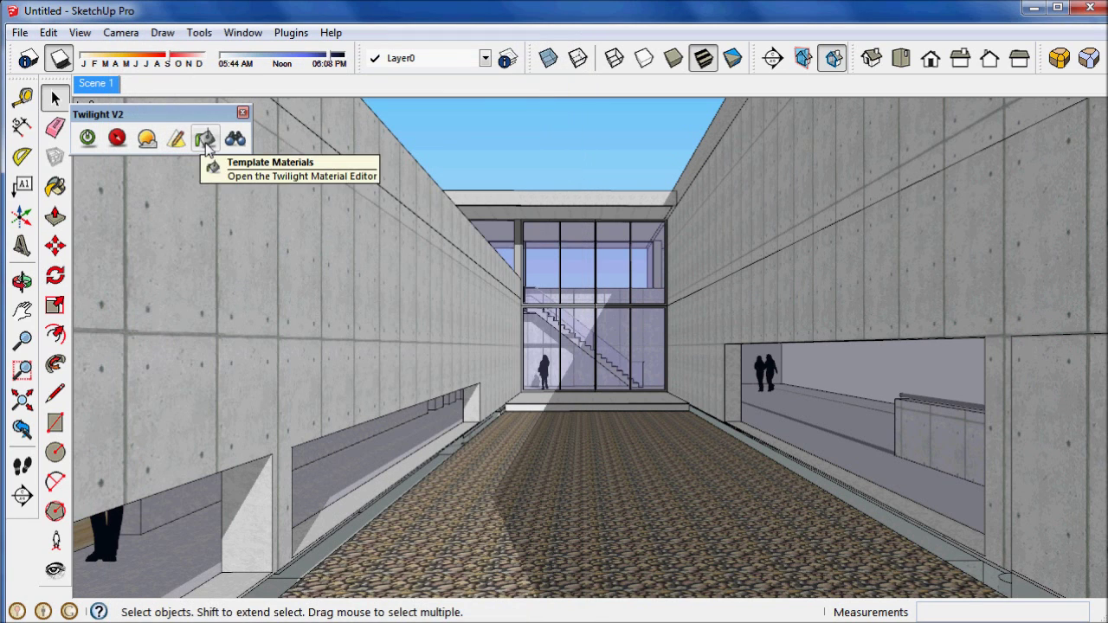
Apply the Common architectural glass template to the Glass Blue window material, with shadow casting off
click(205, 139)
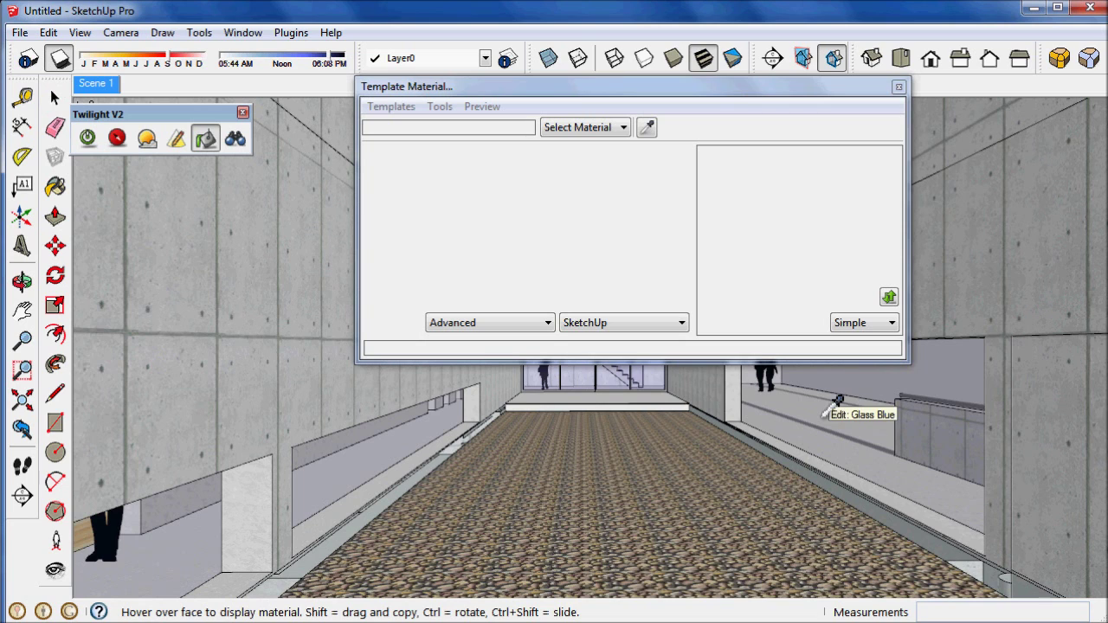
click(823, 415)
click(418, 108)
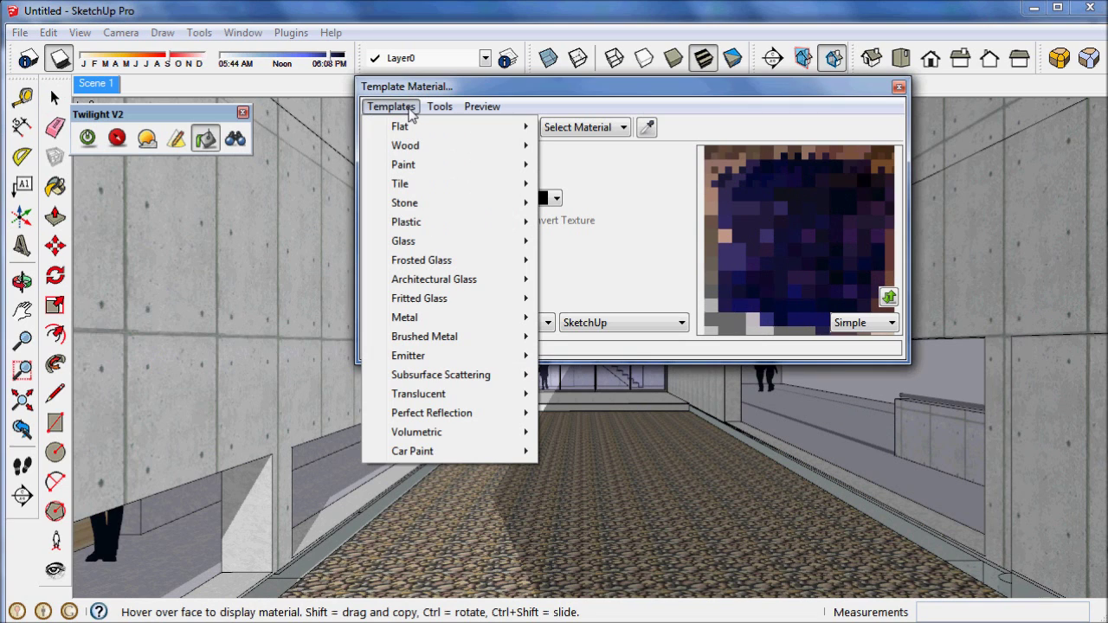
mouse_move(498, 289)
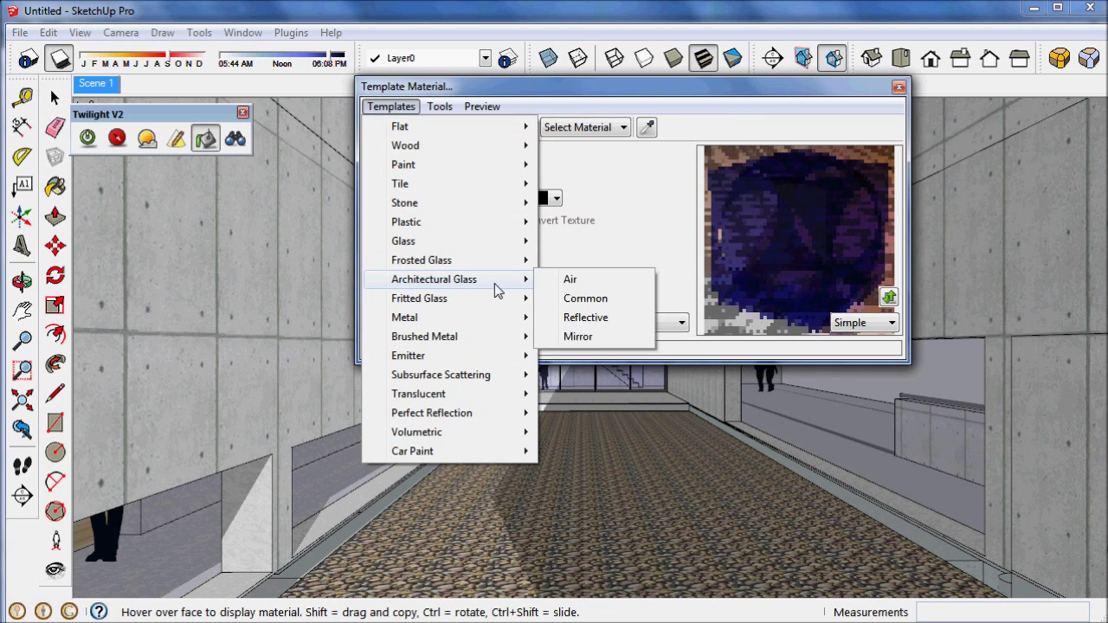
click(569, 299)
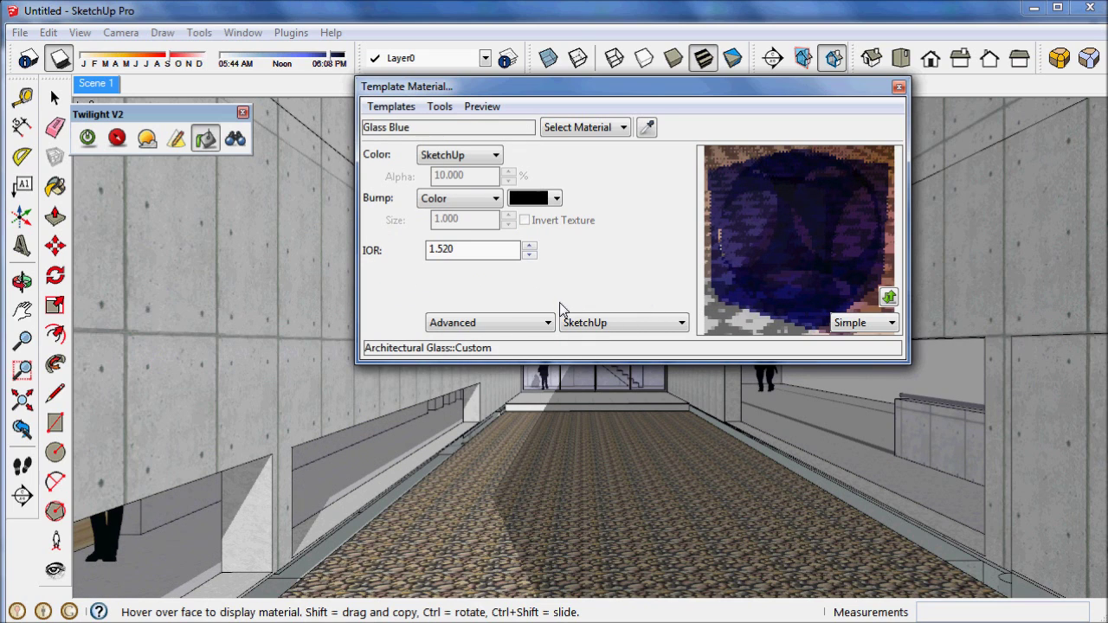
click(550, 322)
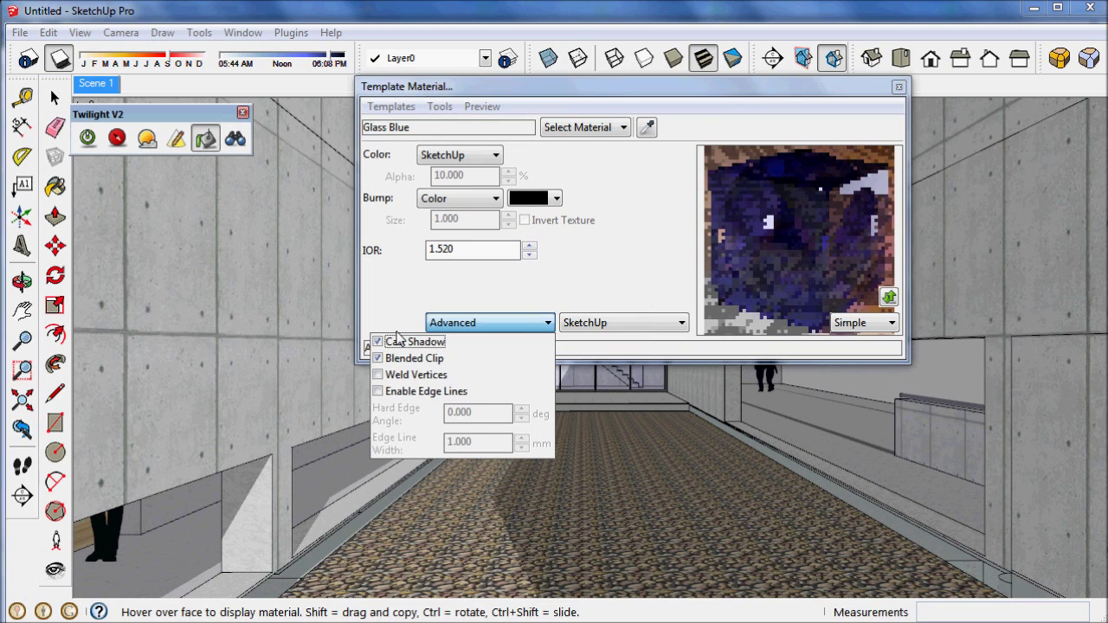
click(377, 342)
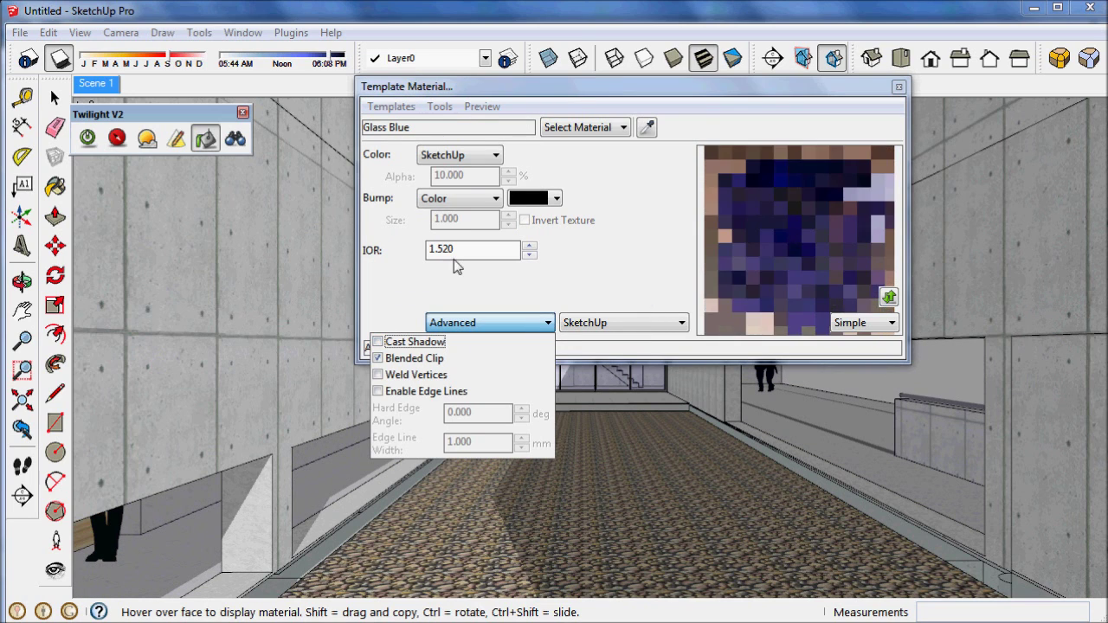
click(491, 161)
Colour the glass plain white at alpha 3 and close the material editor
click(491, 161)
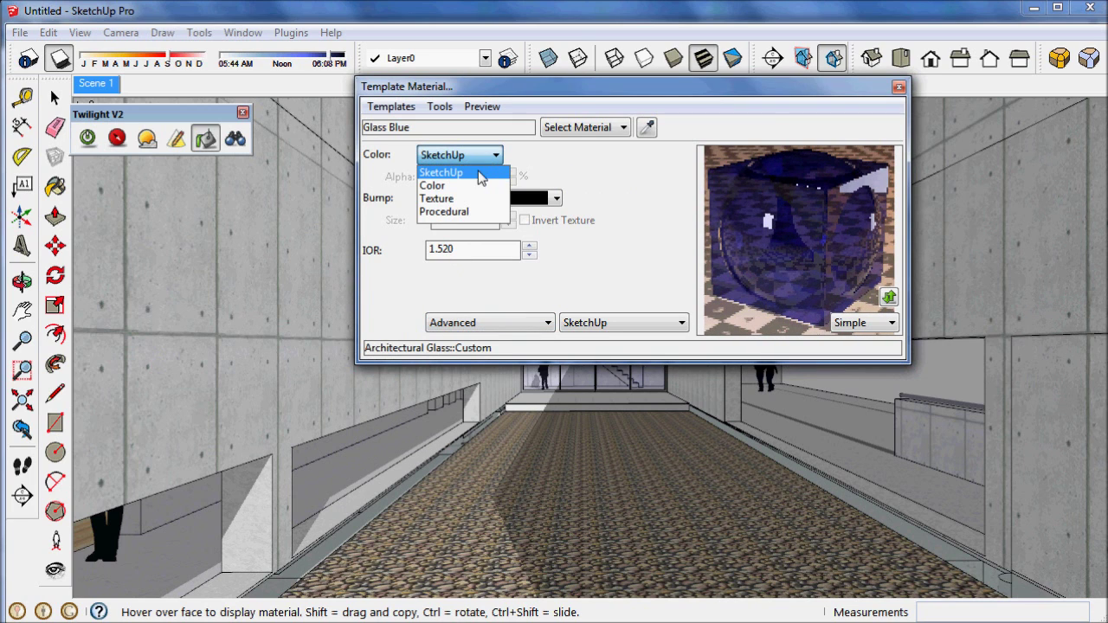
click(477, 187)
click(558, 160)
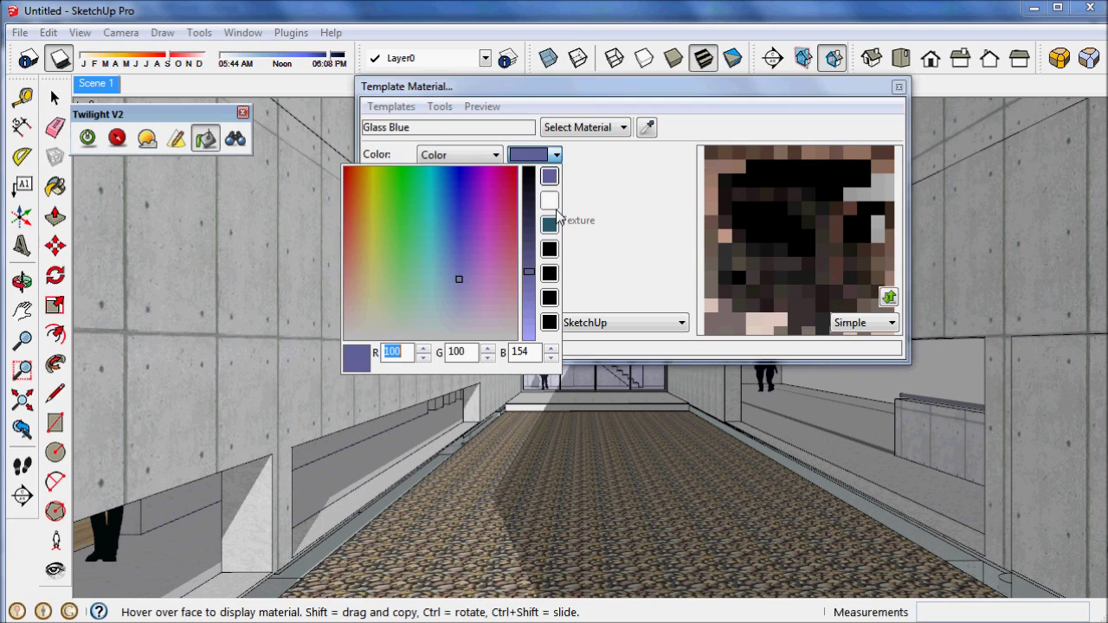
click(546, 190)
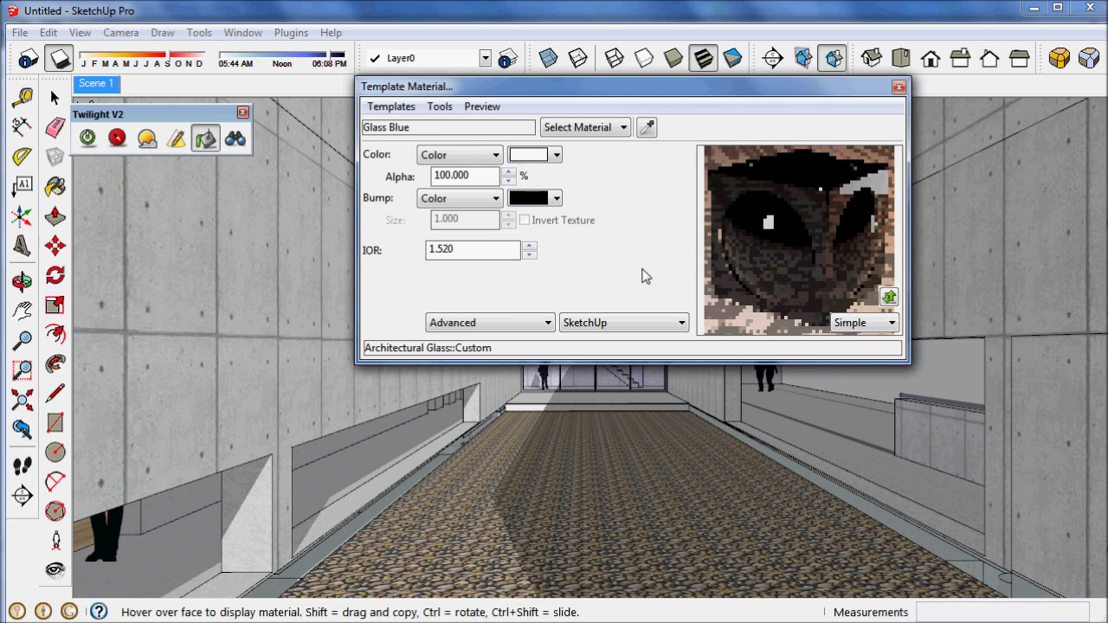
drag(470, 174, 412, 186)
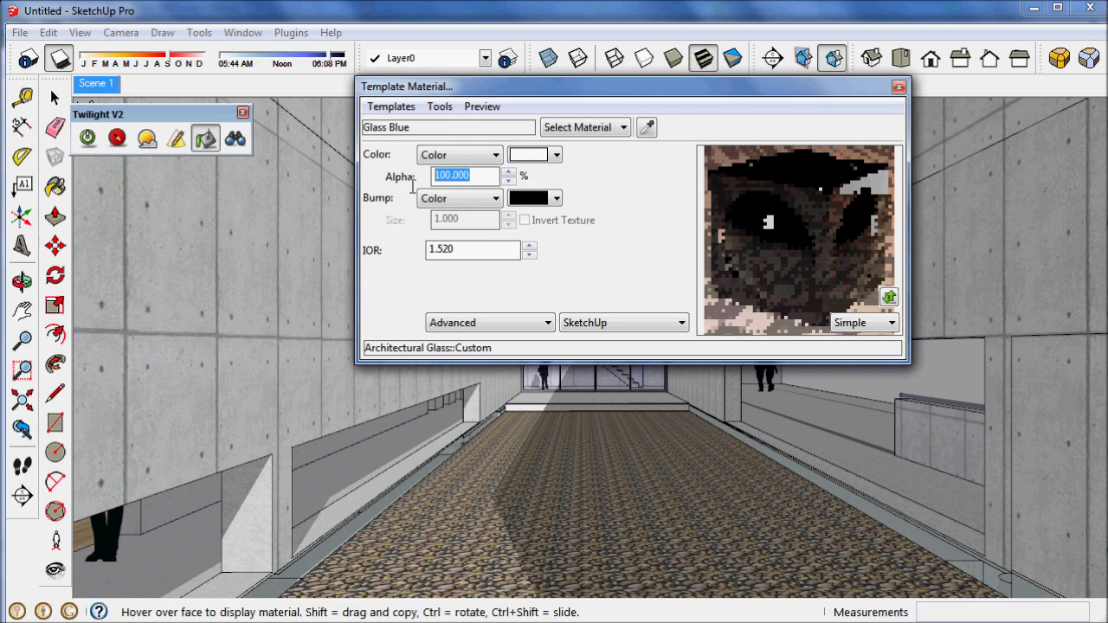
text(3)
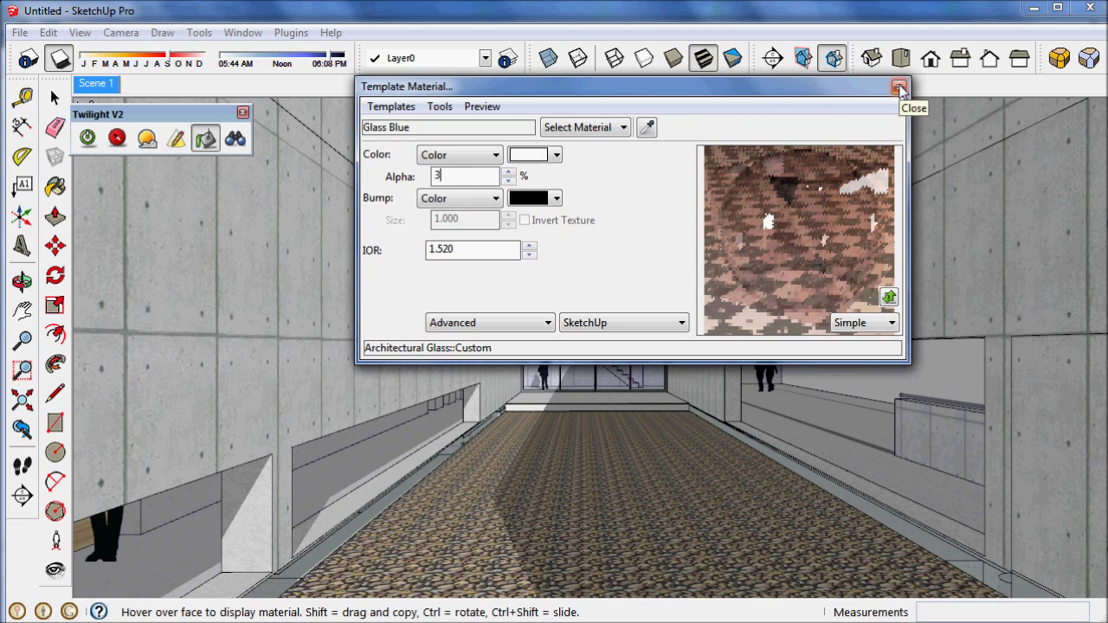
click(899, 89)
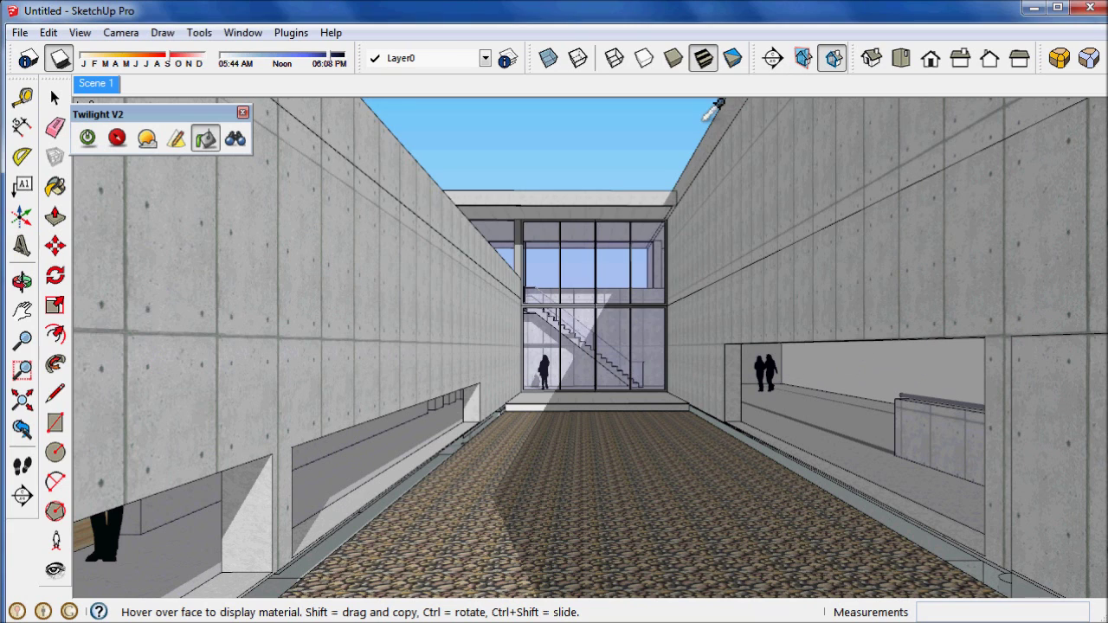
Eyedrop the pond surface to open its Water_Deep material in the Twilight editor
click(87, 141)
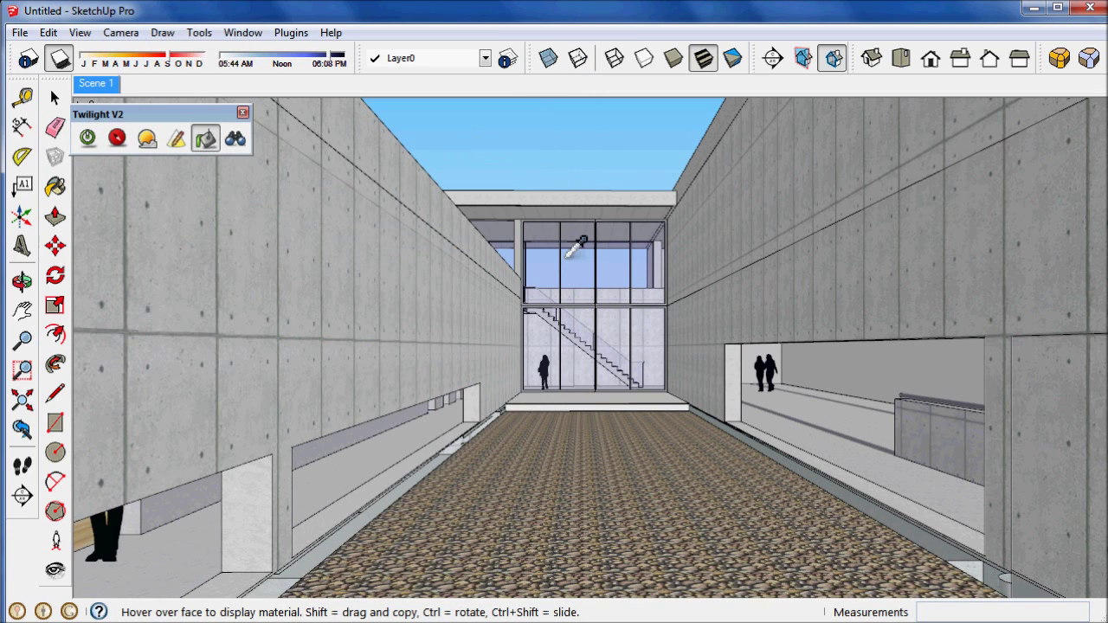
click(668, 495)
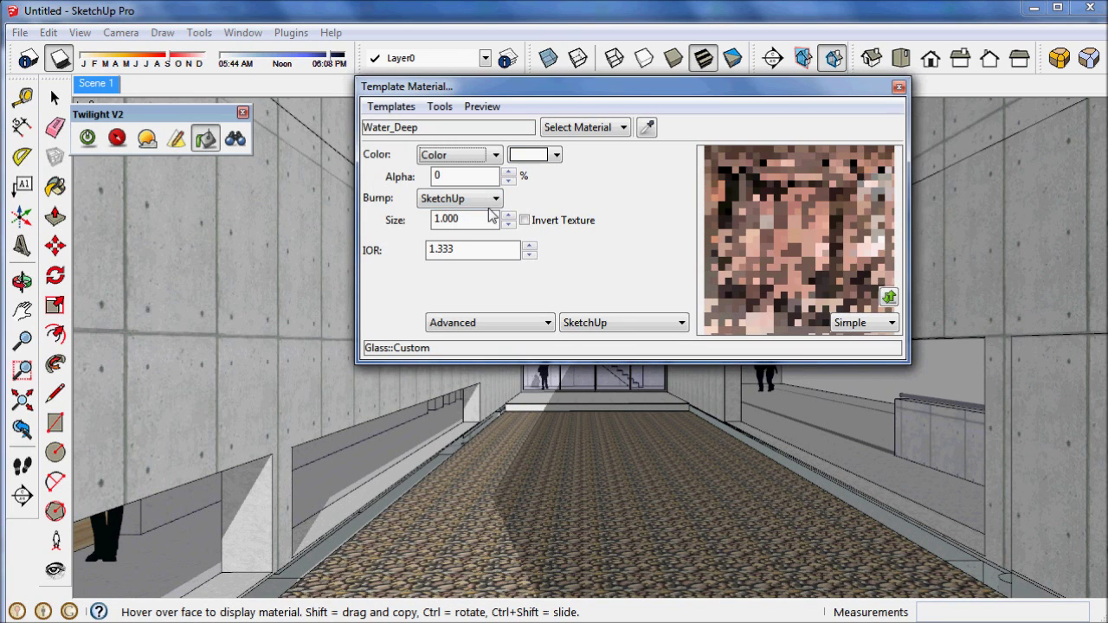
Give Water_Deep a procedural twlPerlin Texture bump of size 0.002 and re-render the view
click(484, 201)
click(459, 254)
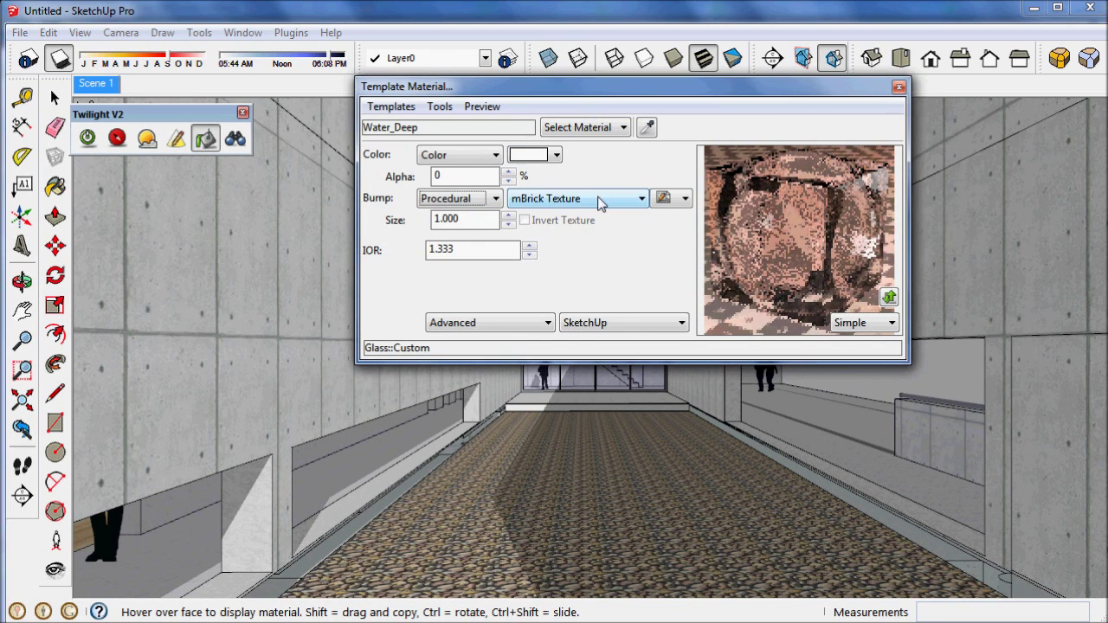
click(575, 199)
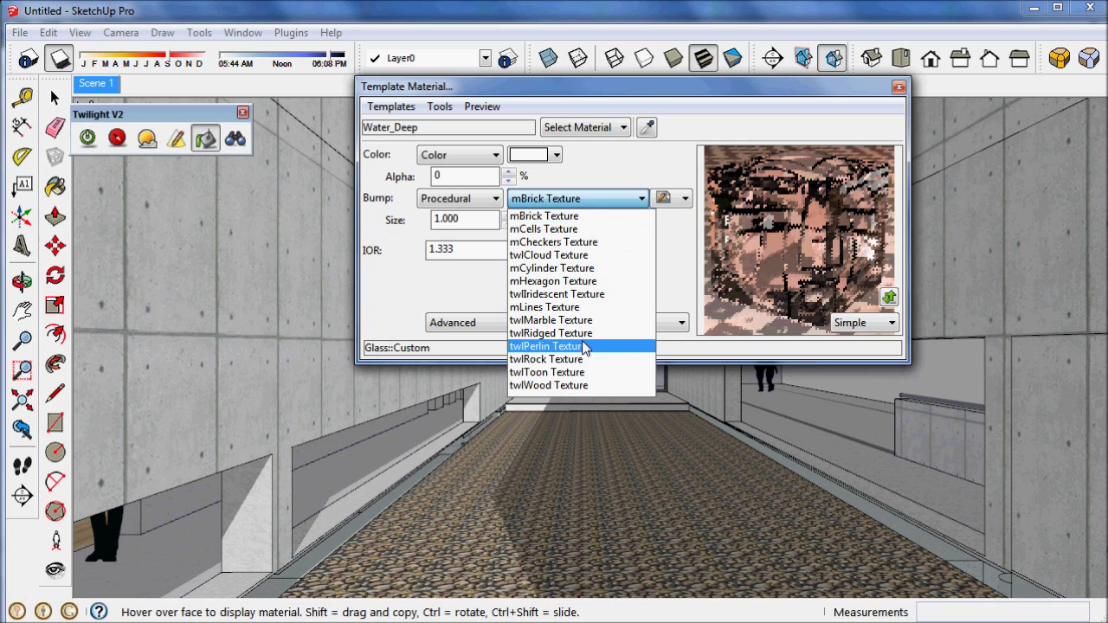
click(550, 346)
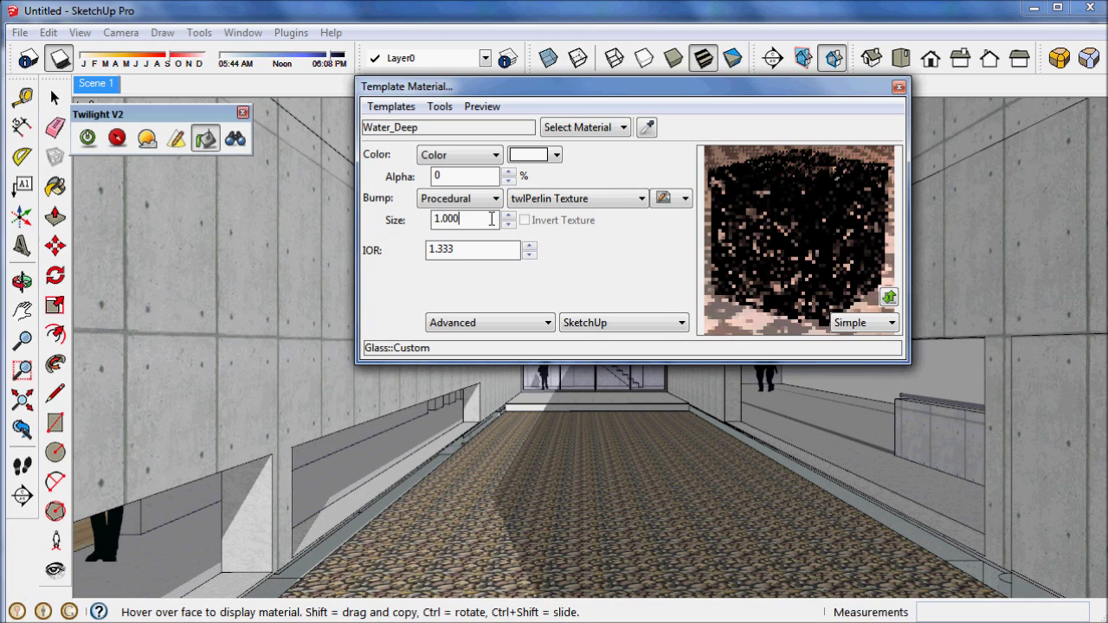
drag(491, 220, 435, 221)
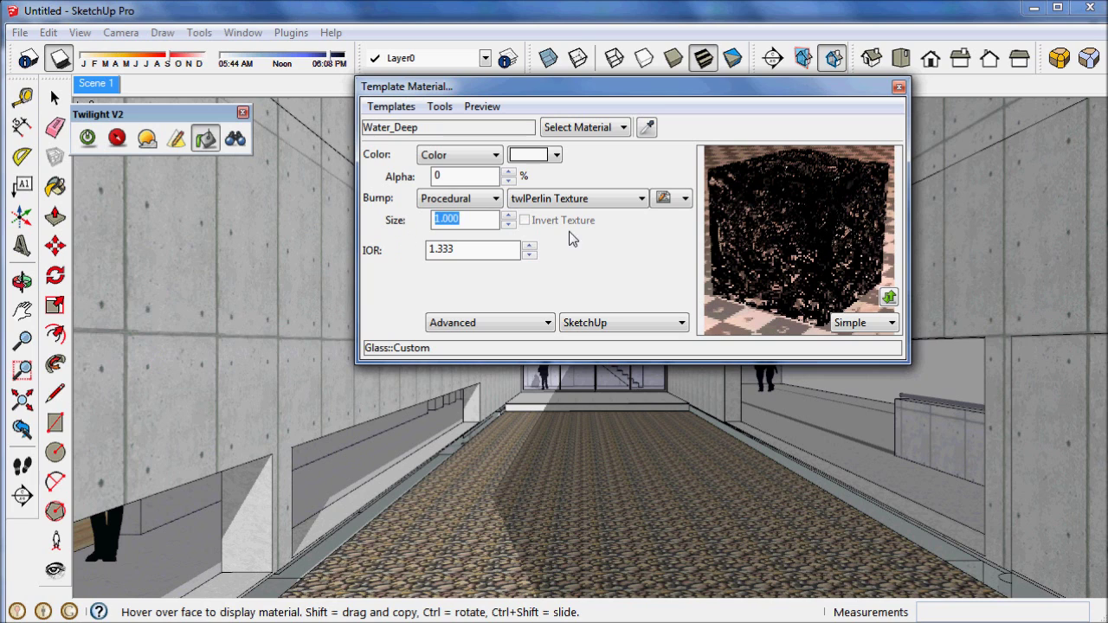
text(.01)
key(BackSpace)
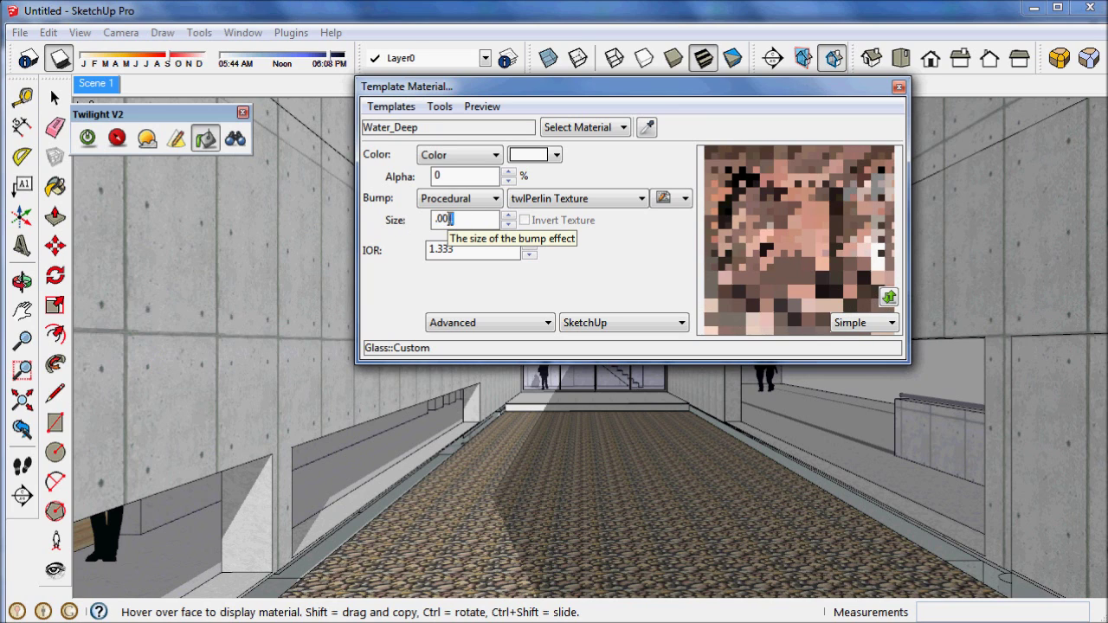
text(02)
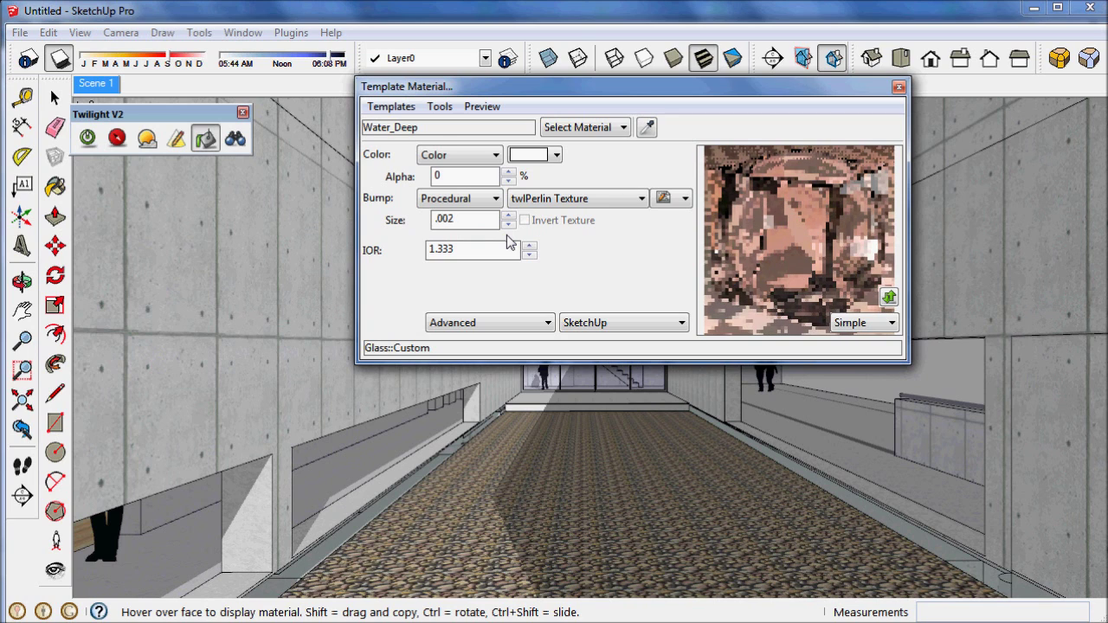
click(899, 88)
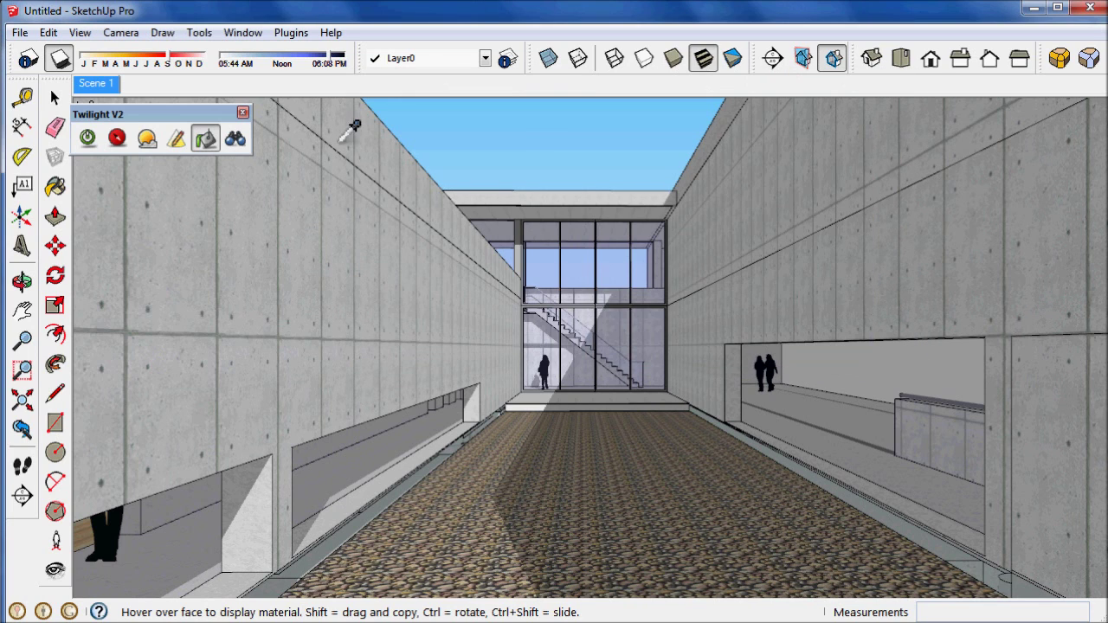
click(96, 142)
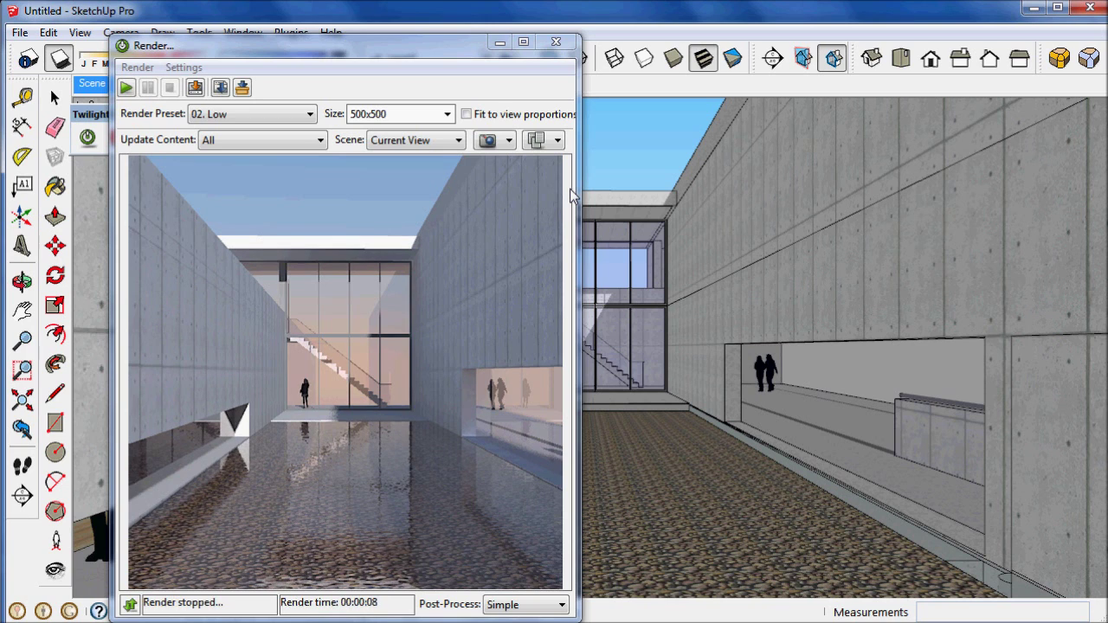
Set the twlPerlin bump Scale X, Y and Z to 0.1 and close the water material editor
click(666, 447)
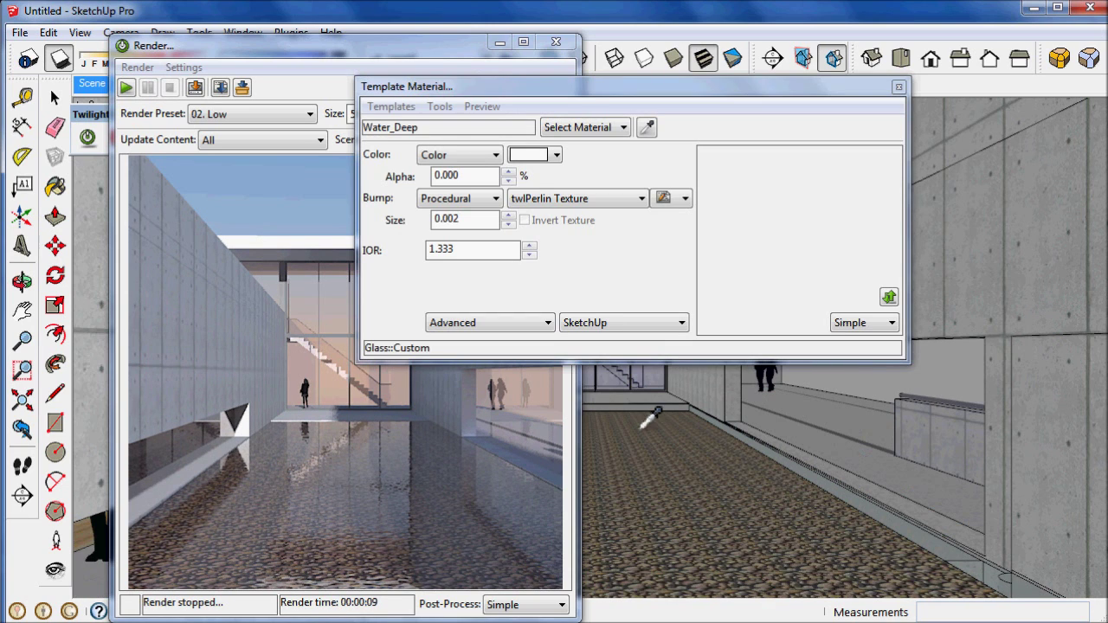
click(671, 201)
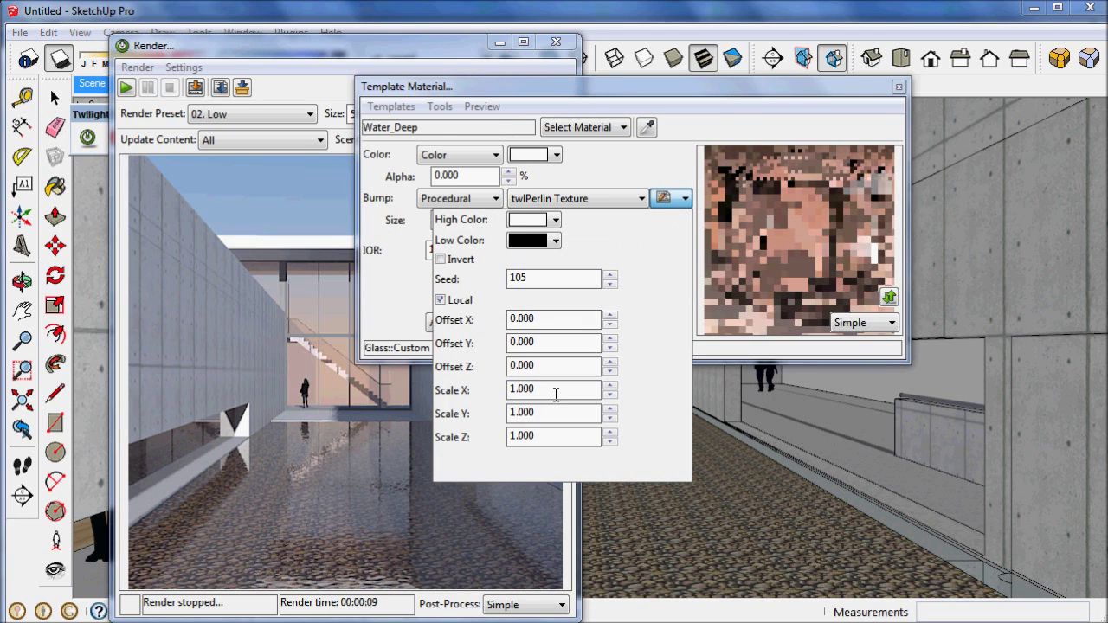
drag(559, 389, 491, 399)
text(.1)
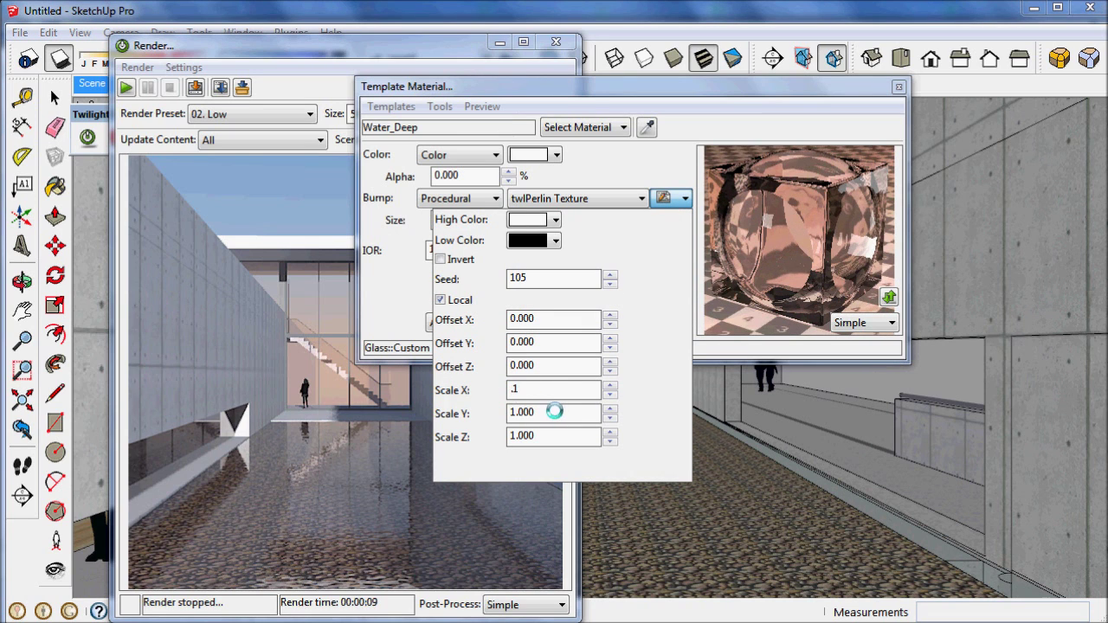
key(Tab)
text(.1)
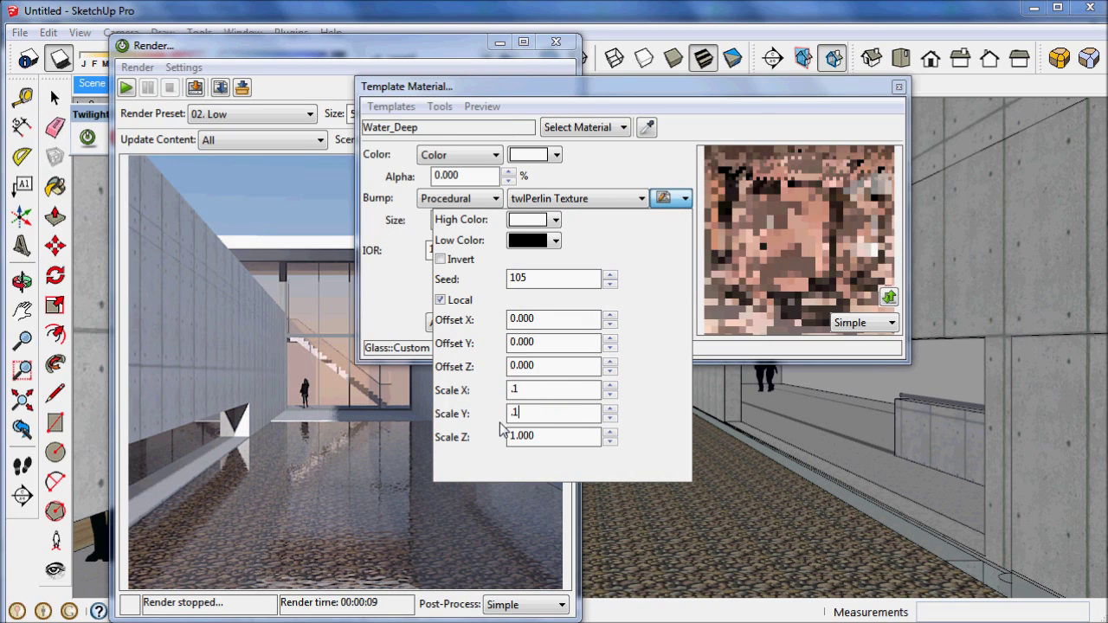
key(Tab)
text(.1)
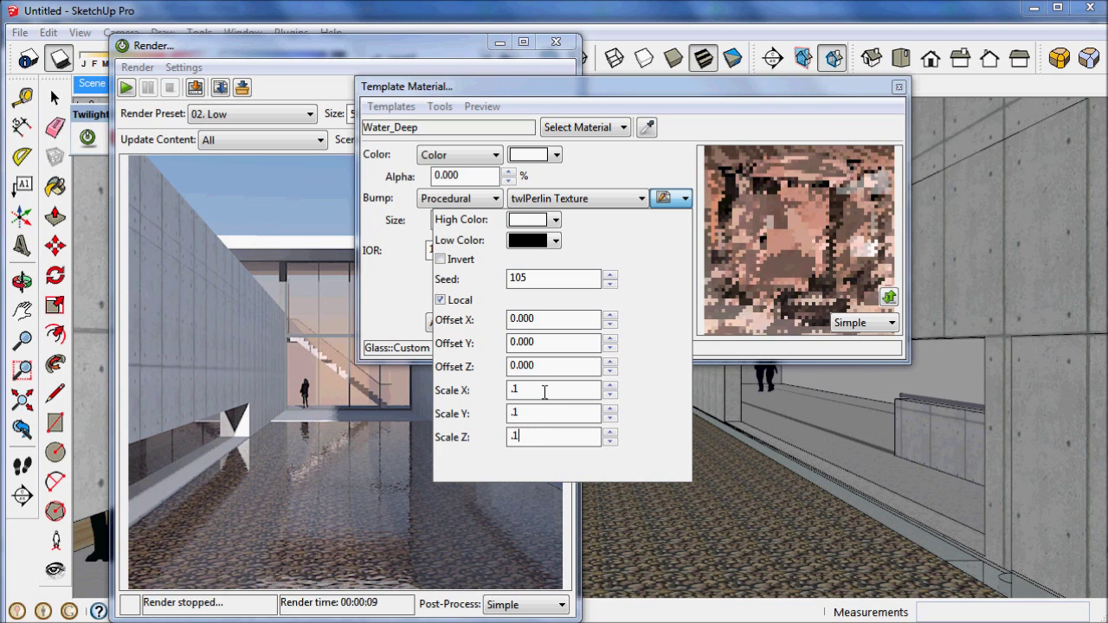
click(645, 177)
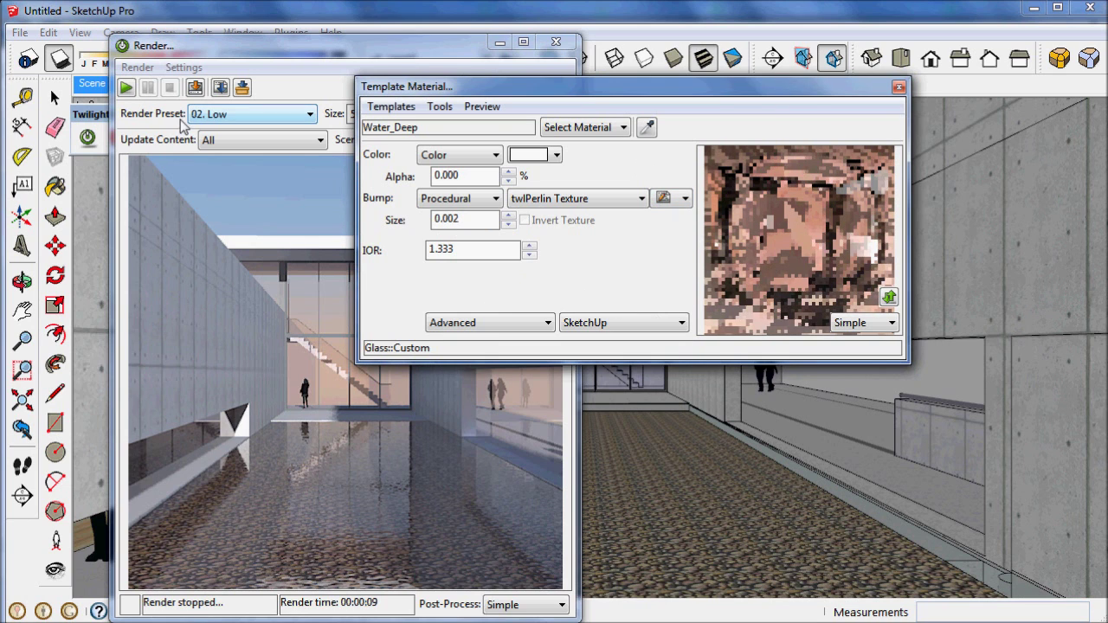
click(126, 88)
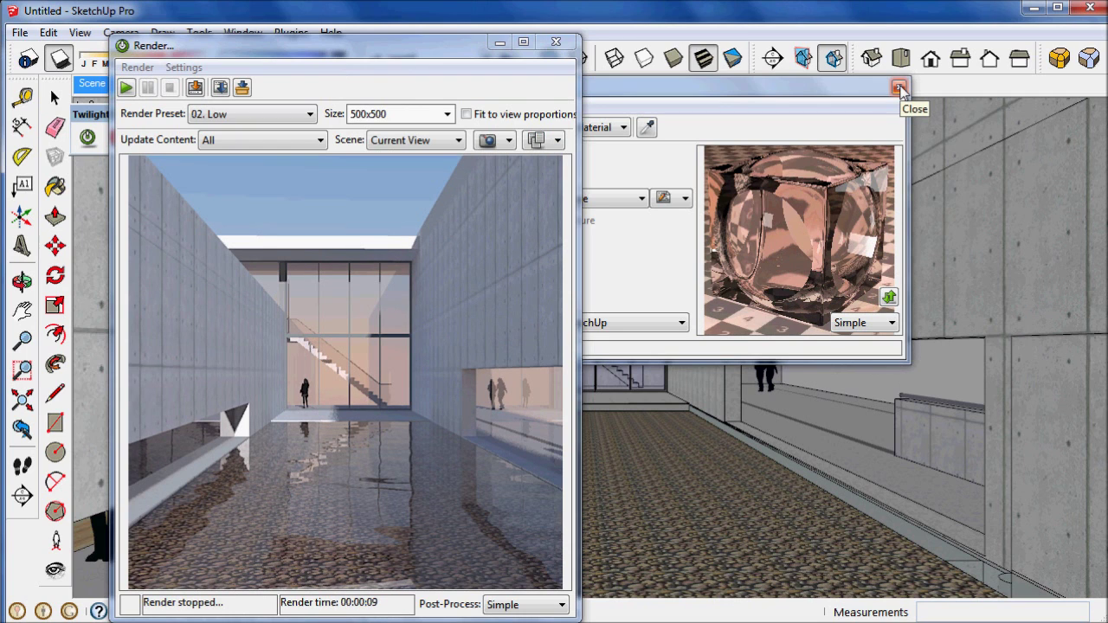
click(898, 89)
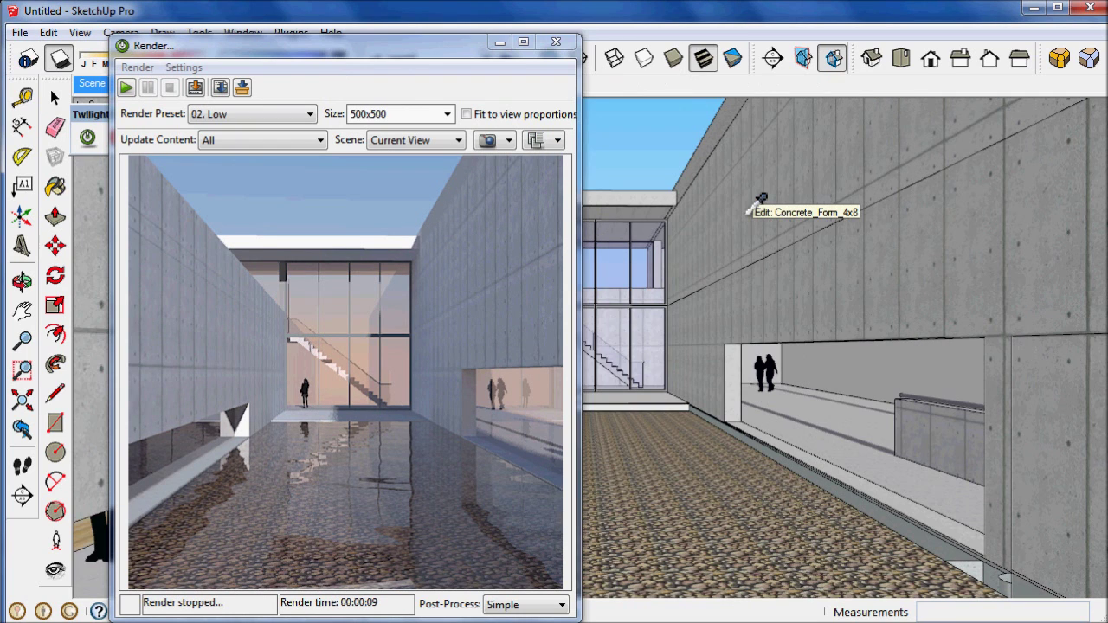
Apply the Stone > Natural template to the Concrete_Form_4x8 wall material
click(751, 209)
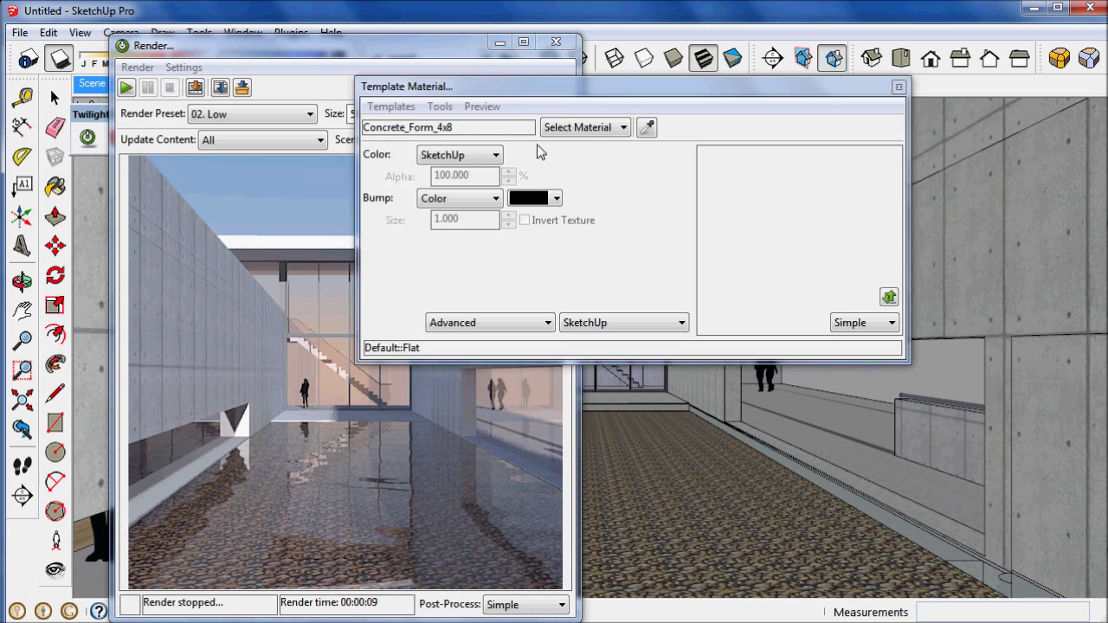
click(401, 108)
mouse_move(506, 174)
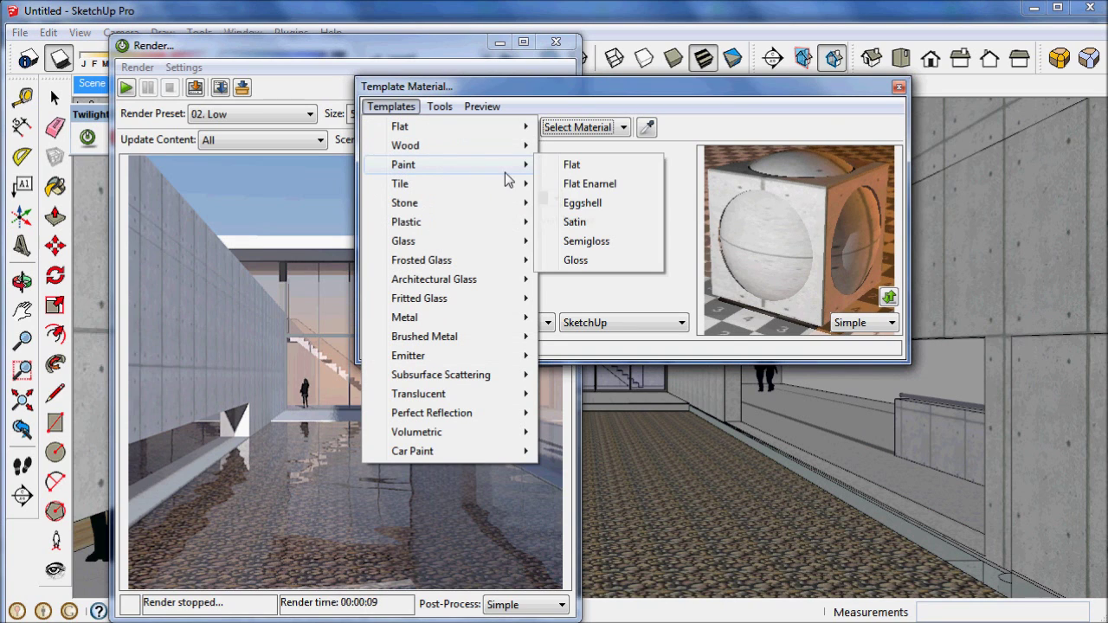
mouse_move(516, 212)
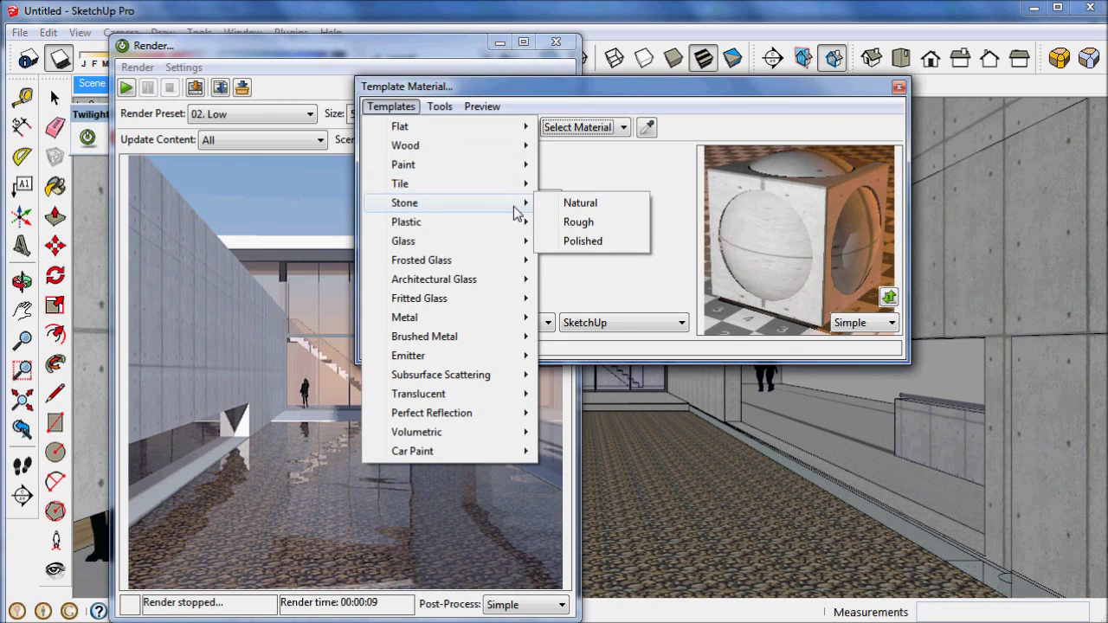
click(590, 207)
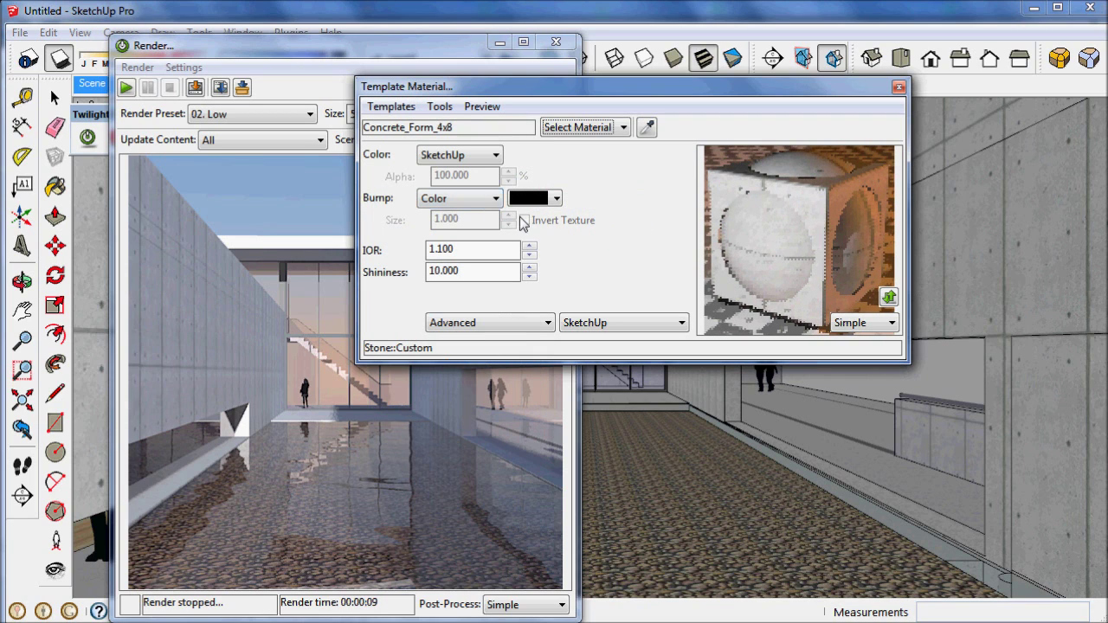
Base the wall's bump on the SketchUp texture with size 2, then close the editor
click(489, 201)
click(489, 217)
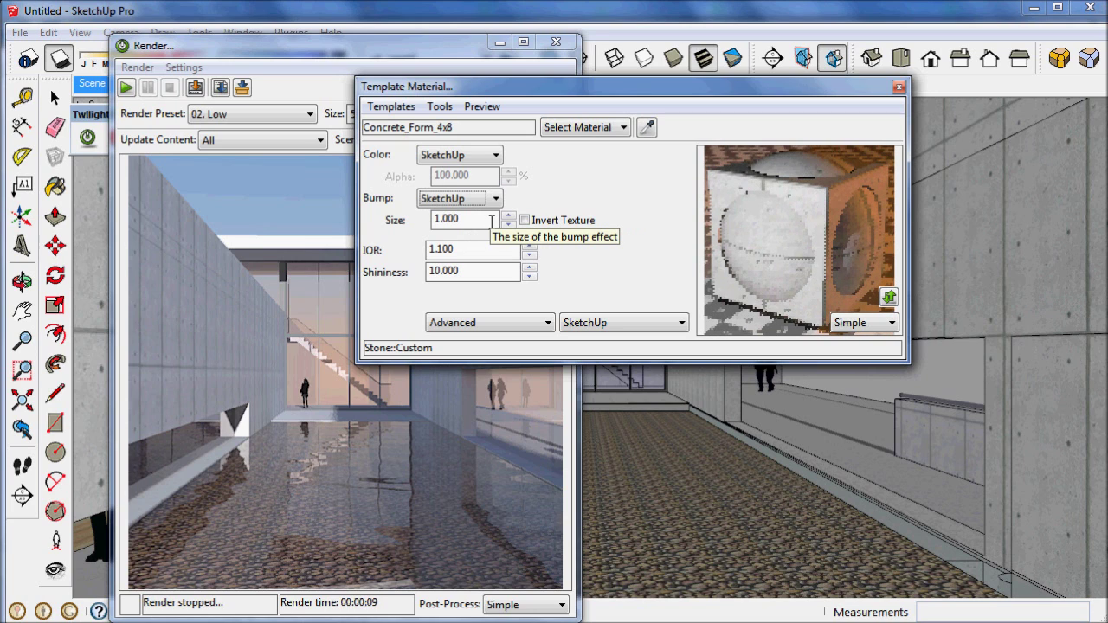
drag(486, 220, 416, 240)
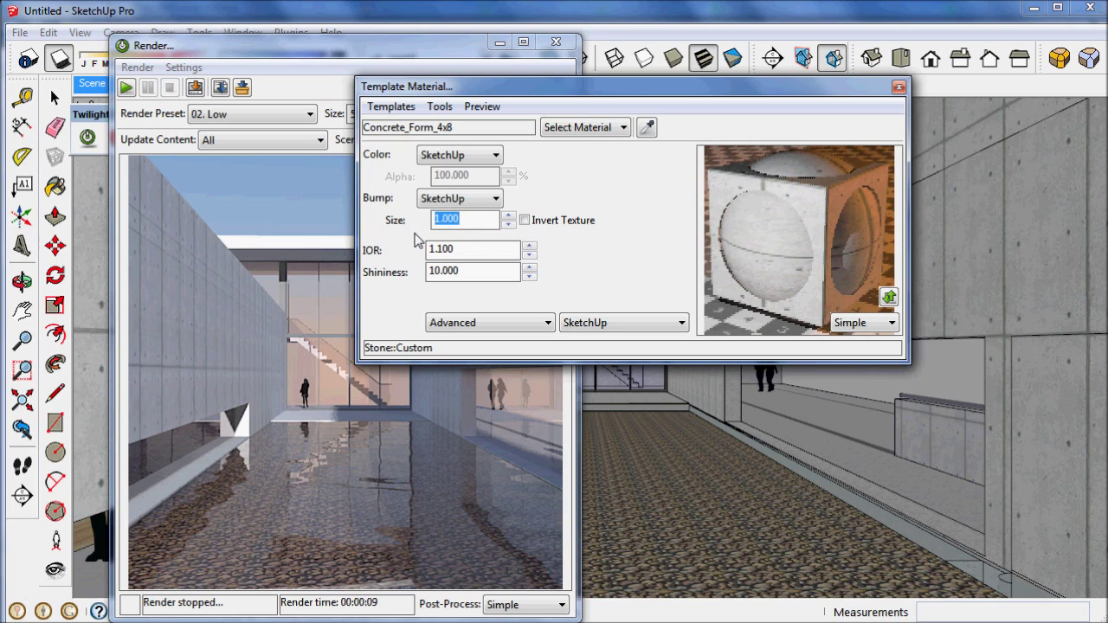
text(2)
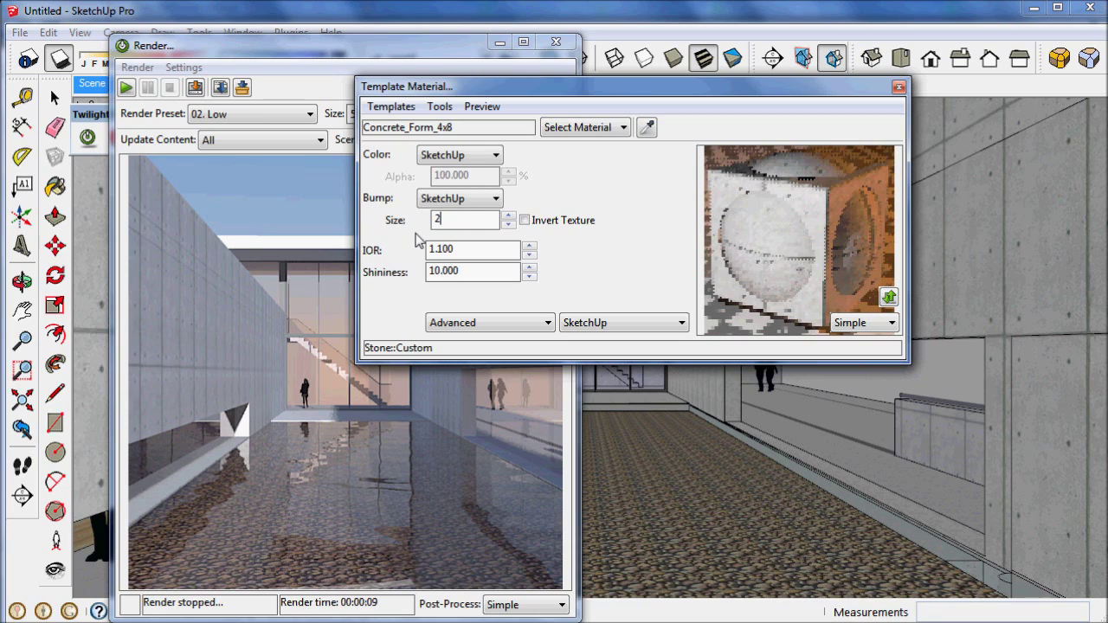
click(900, 89)
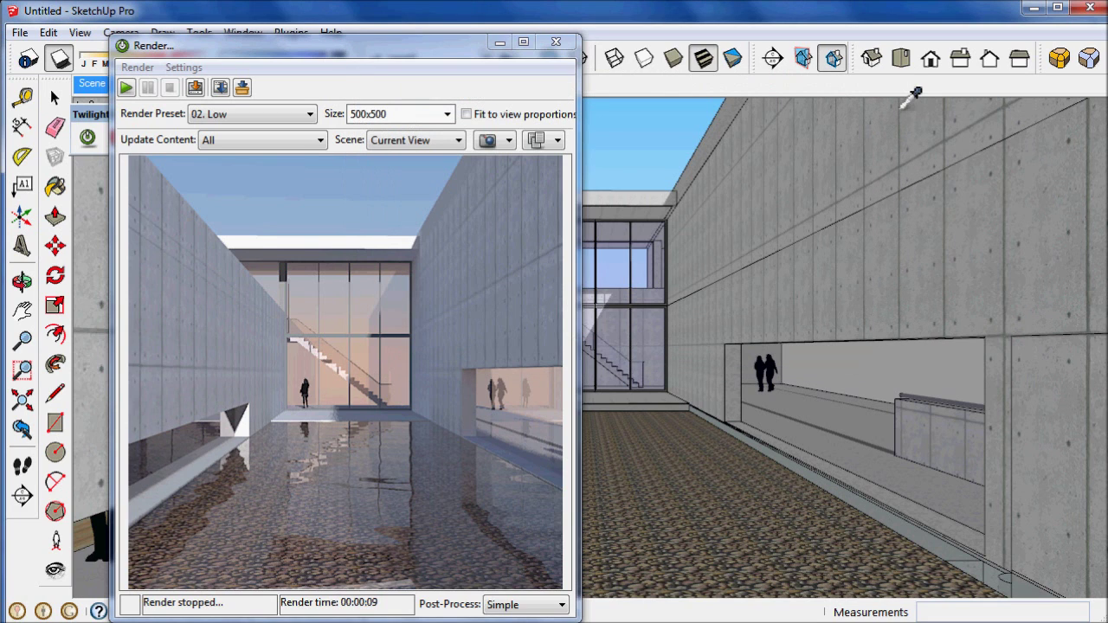
Apply the Stone > Natural template to Cladding_Stucco_Conc with a SketchUp-texture bump
click(618, 209)
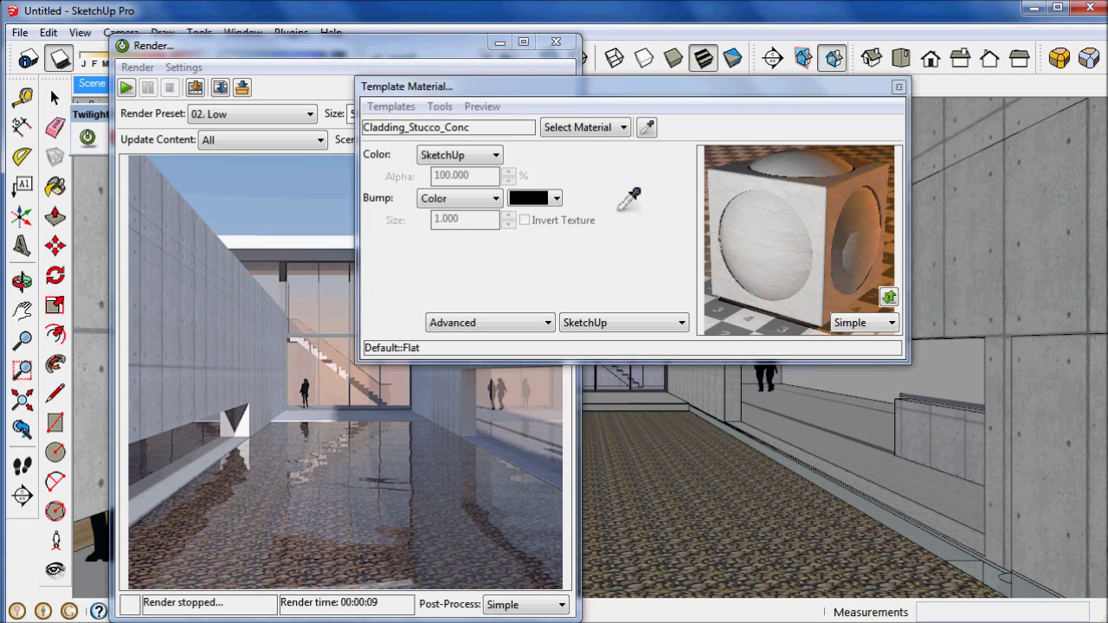
click(500, 207)
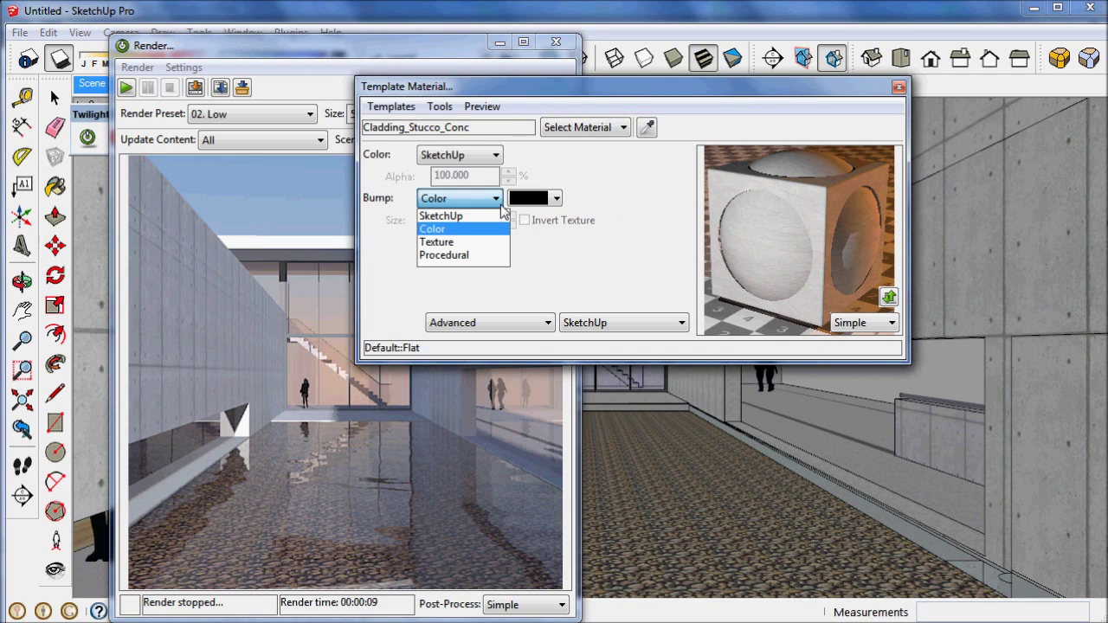
click(416, 111)
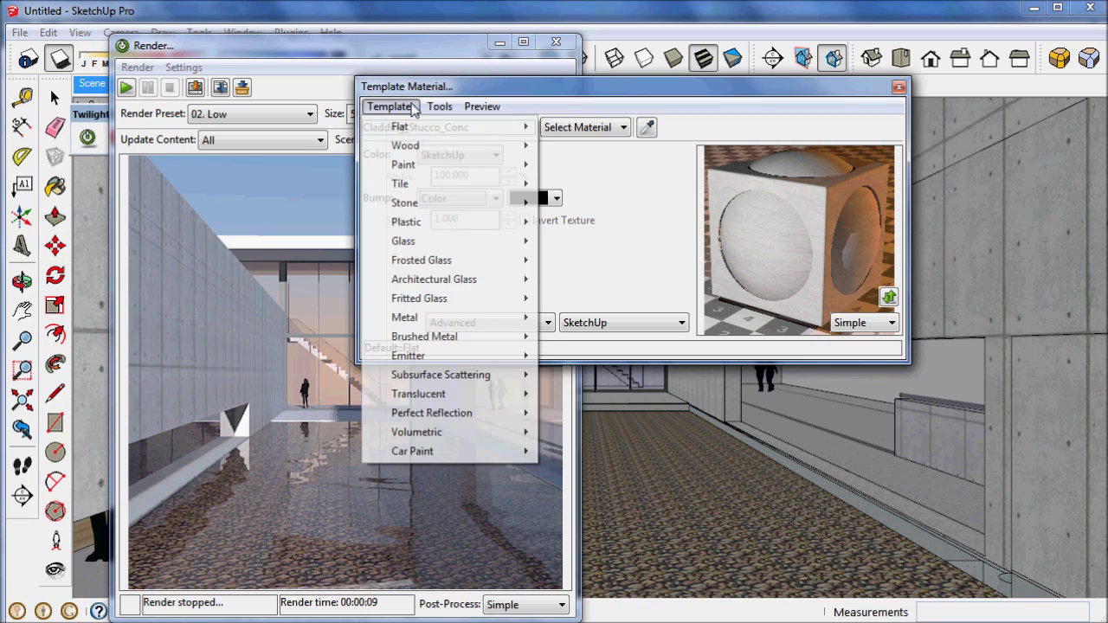
mouse_move(520, 203)
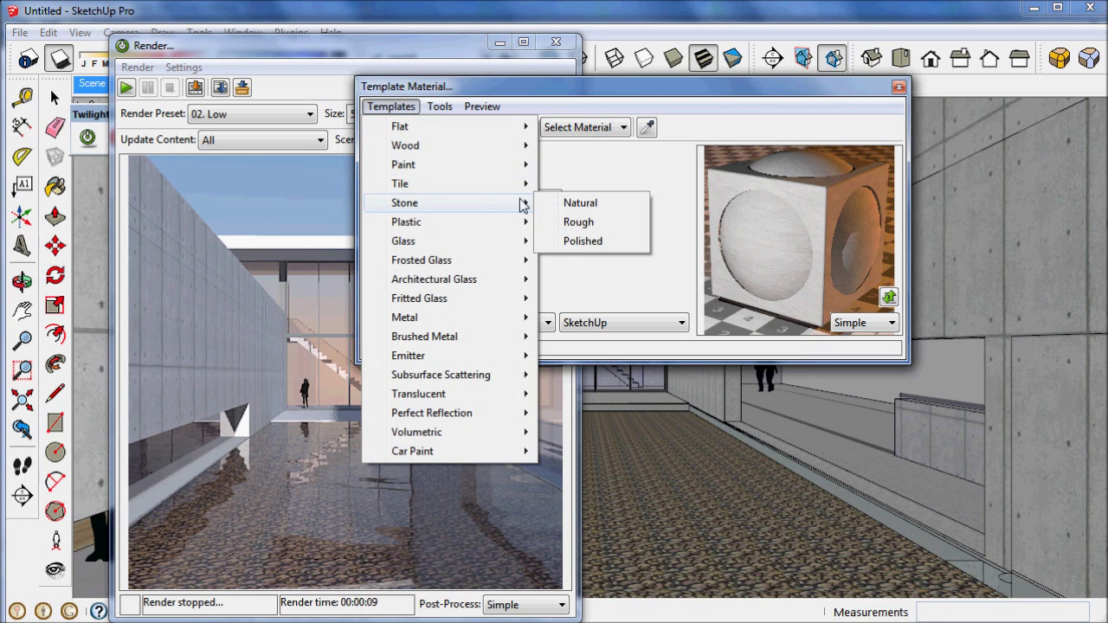
click(578, 204)
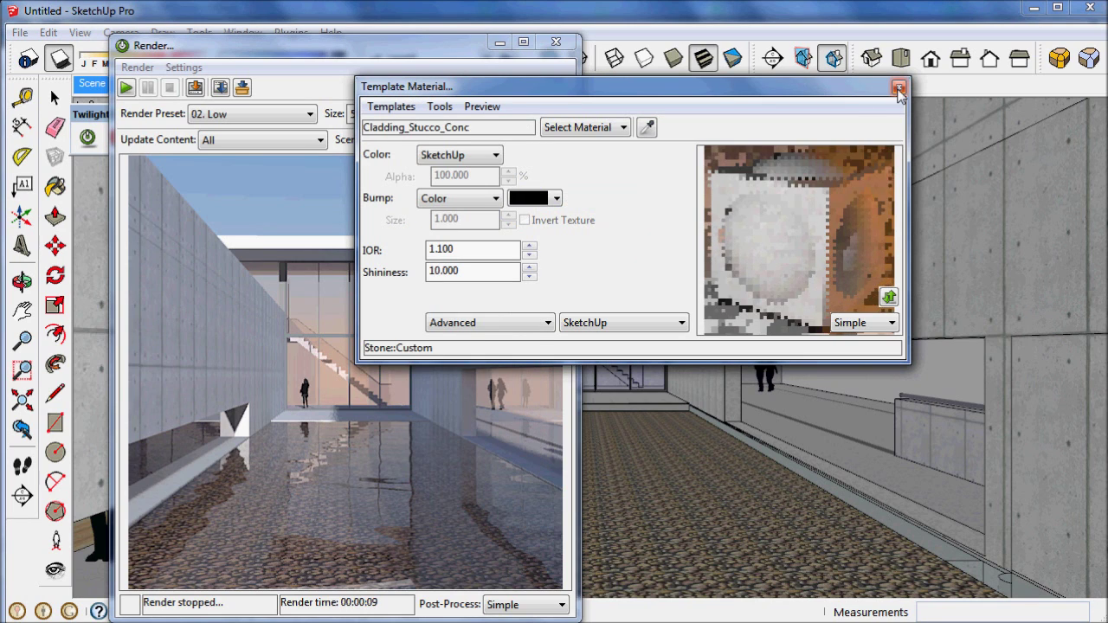
click(485, 198)
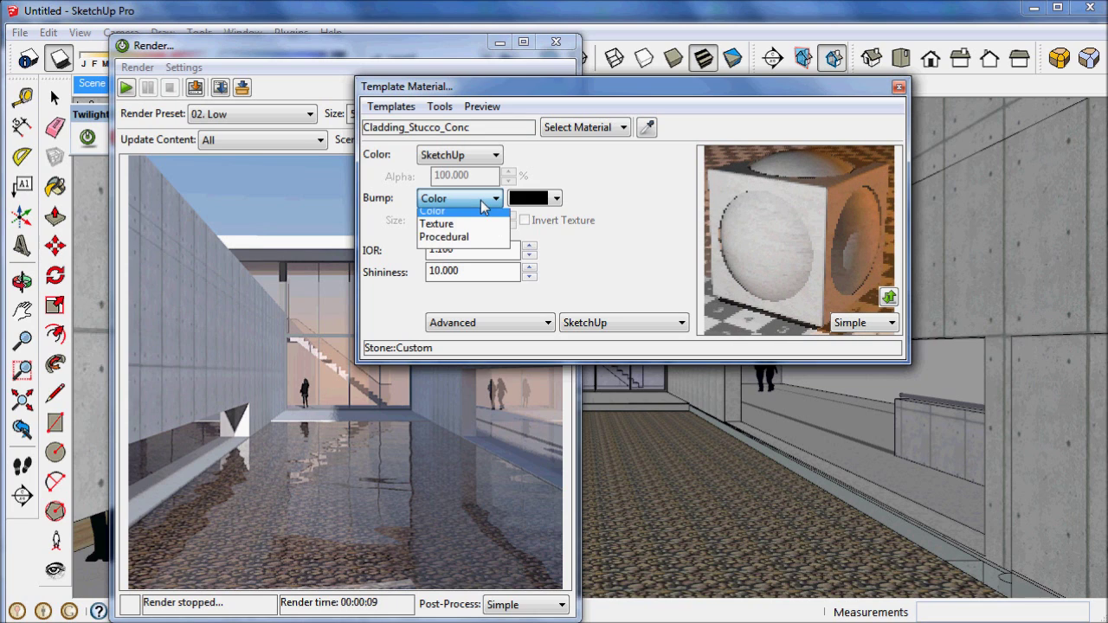
click(481, 217)
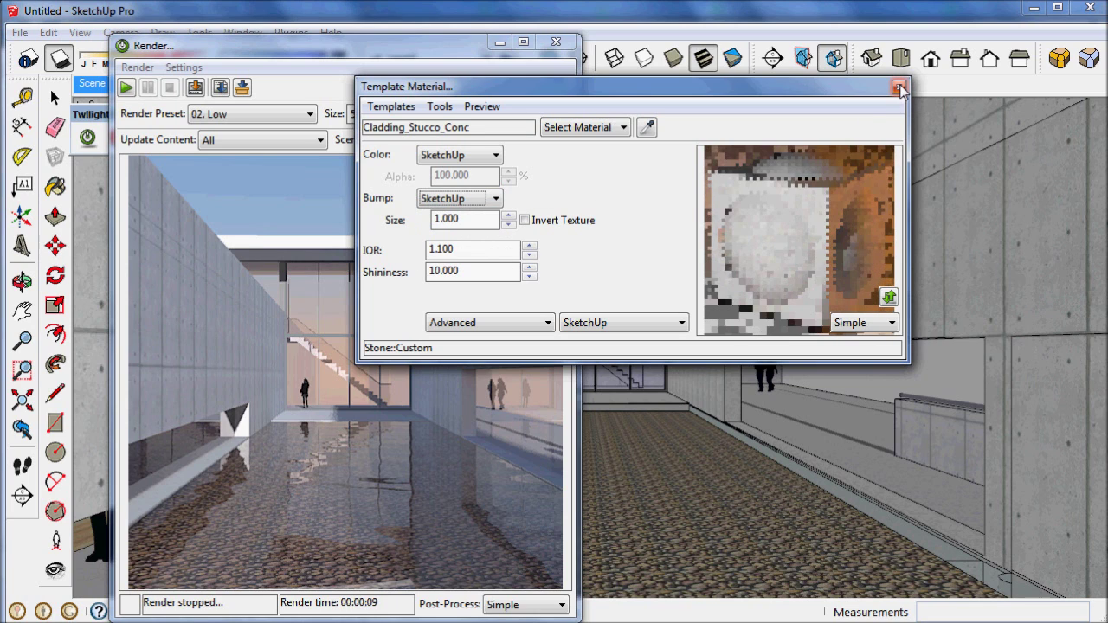
click(898, 87)
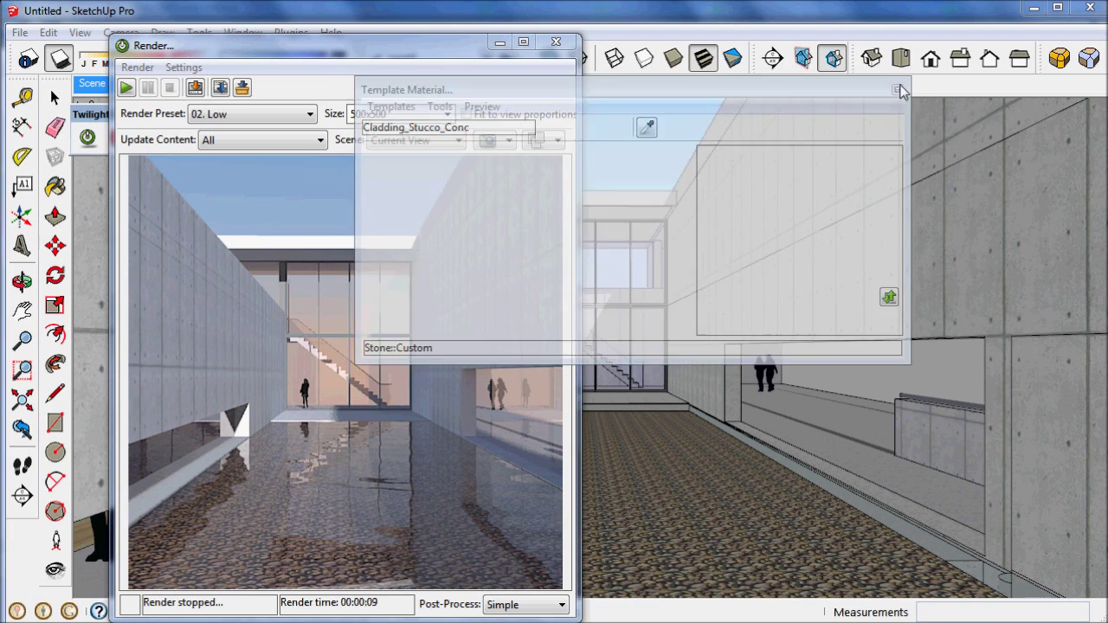
Zoom in and apply the Paint > Gloss template to the Brick-photo-sample material
scroll(642, 301, up, 5)
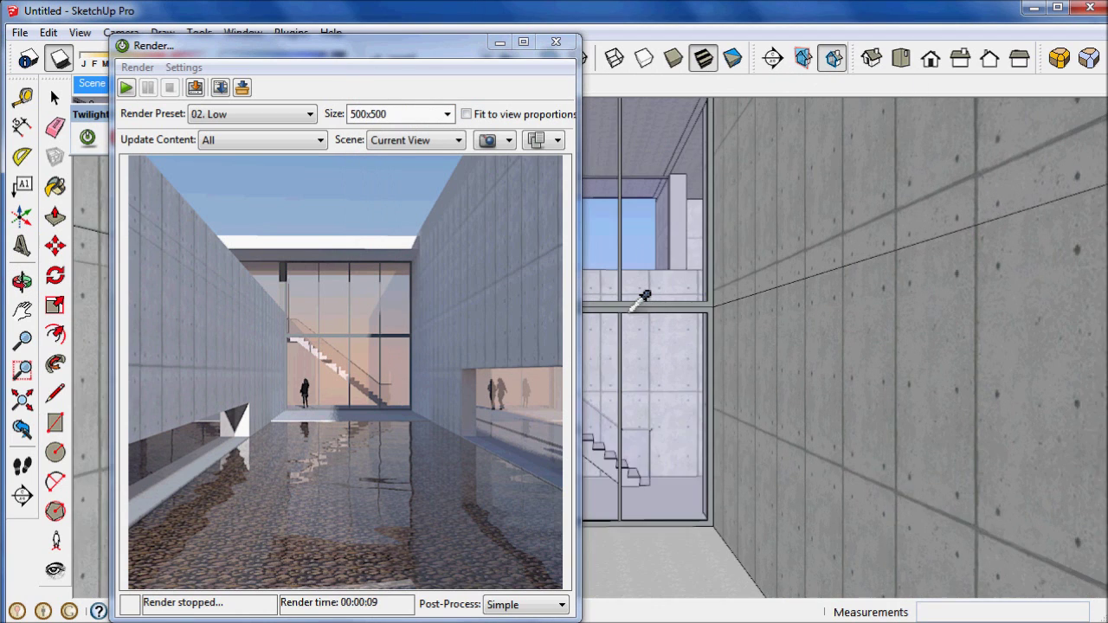
scroll(642, 300, up, 3)
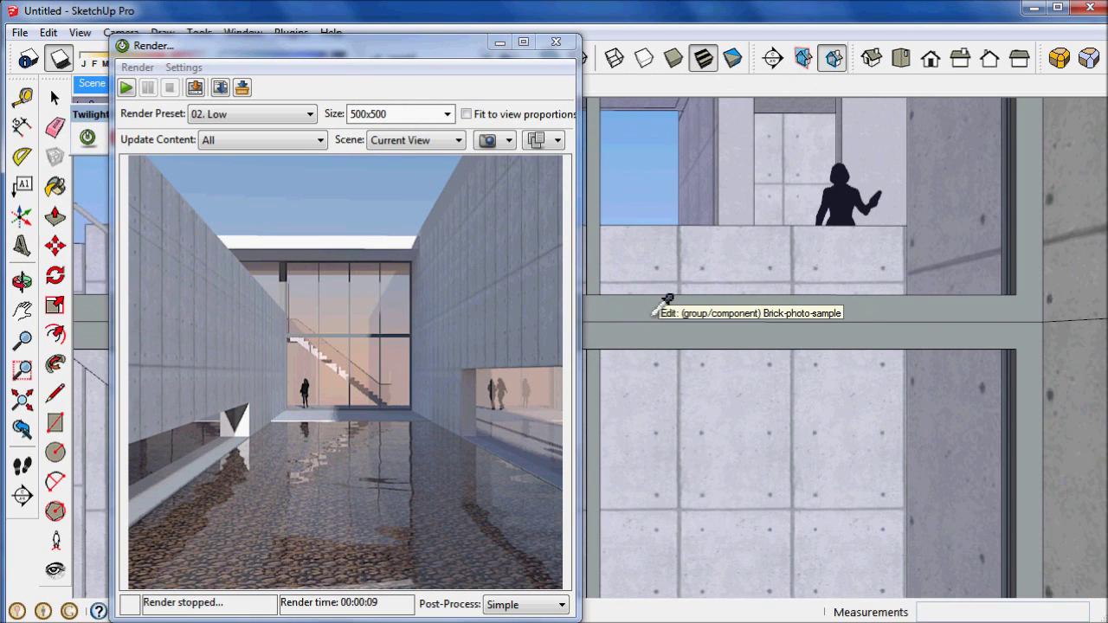
click(655, 312)
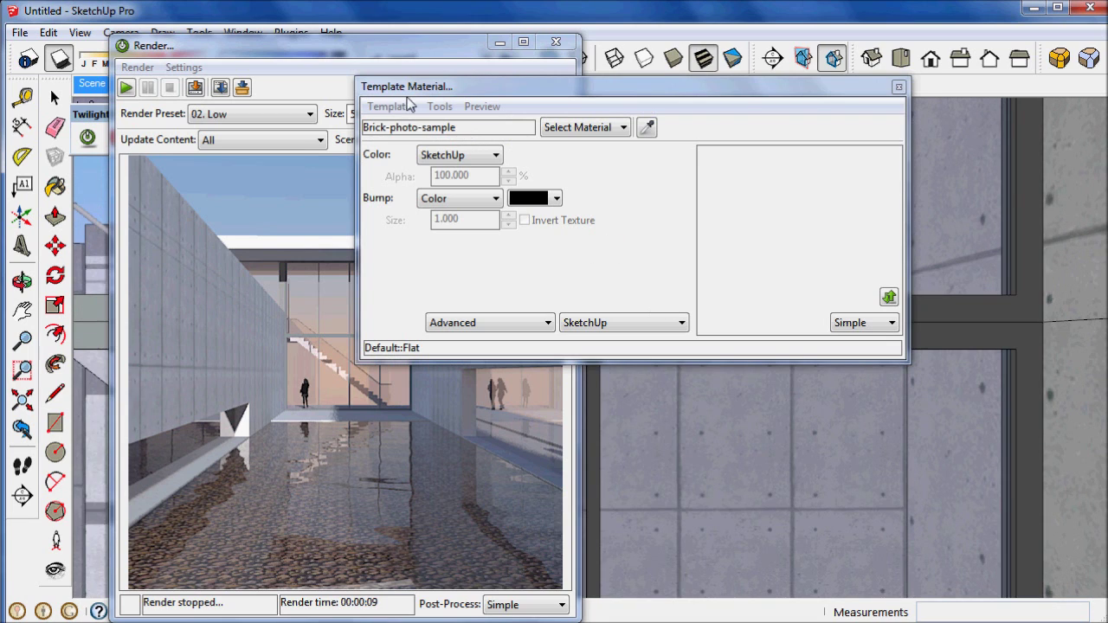
click(391, 107)
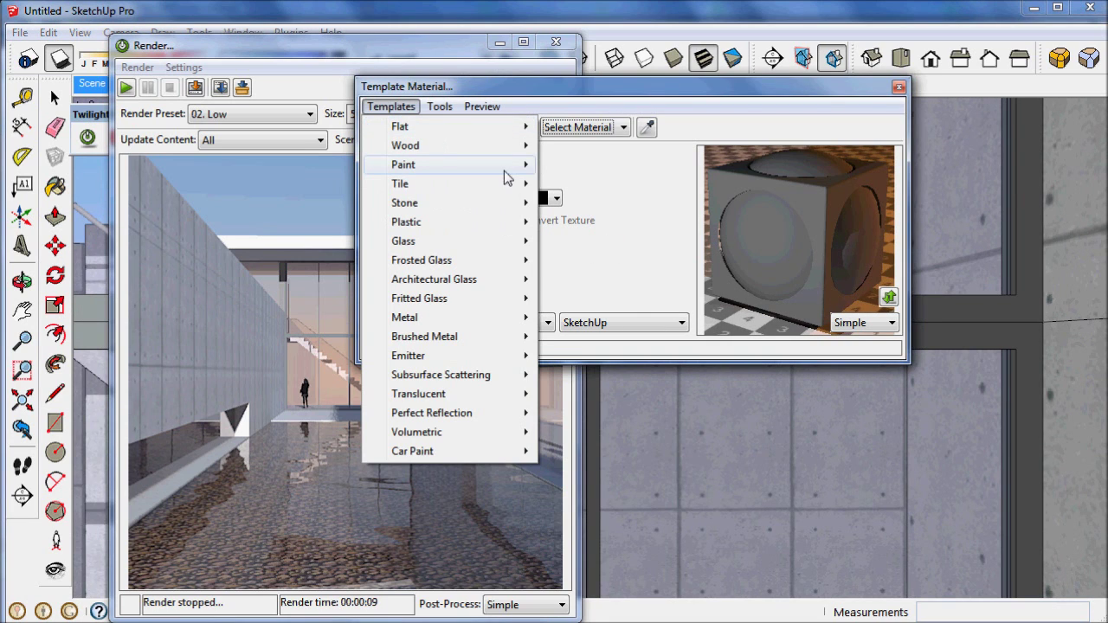
mouse_move(524, 170)
click(576, 260)
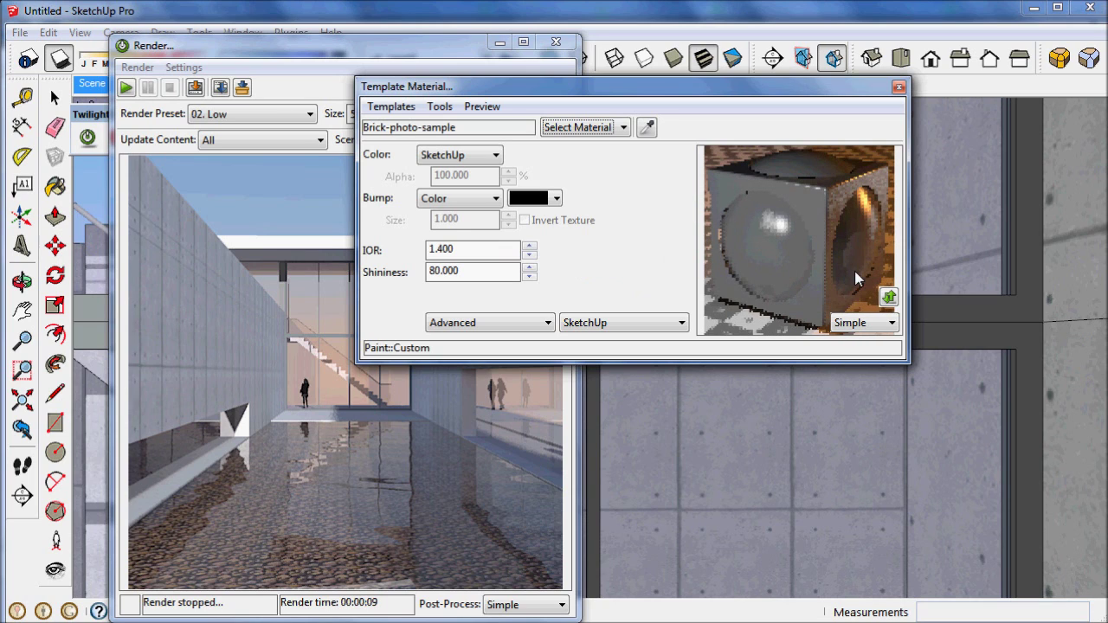
click(900, 89)
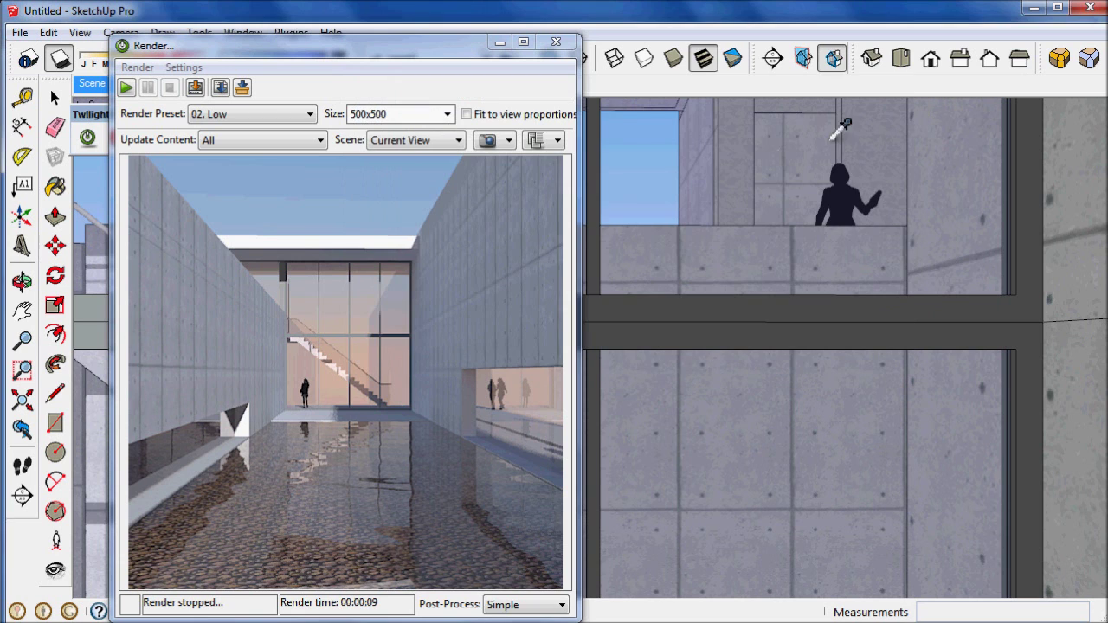
click(96, 85)
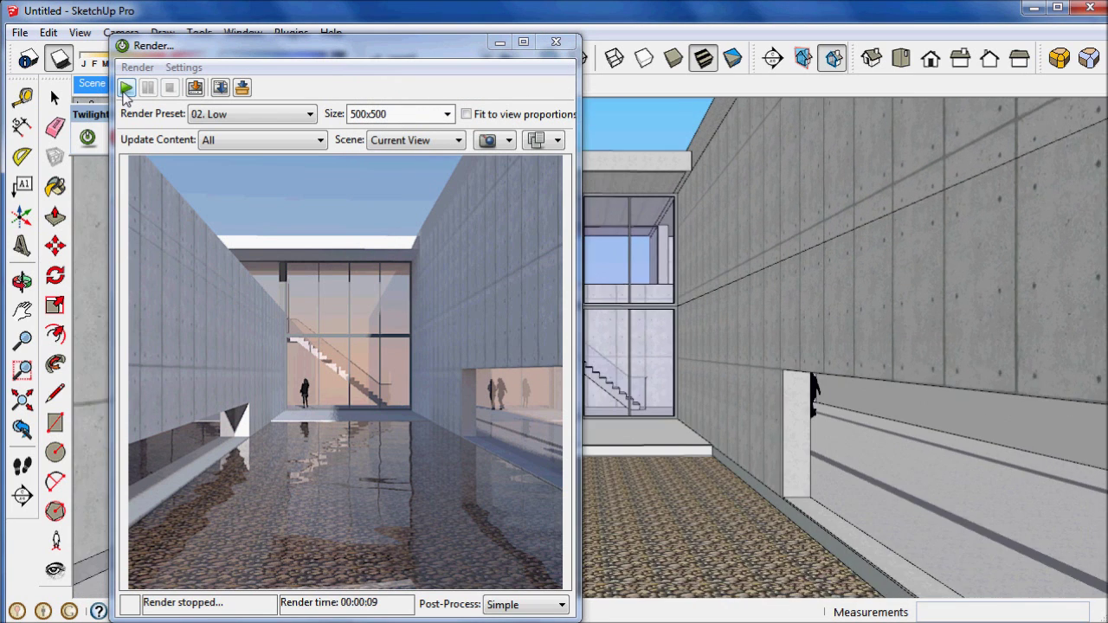
Run a fresh Twilight render of the courtyard, then close the render window
click(126, 89)
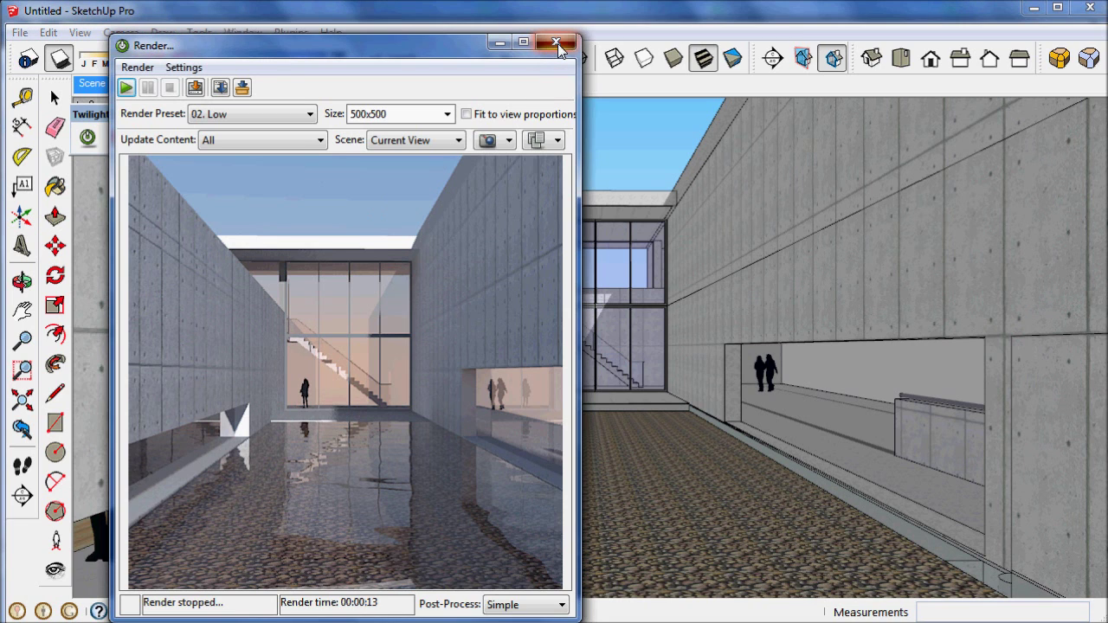
click(558, 44)
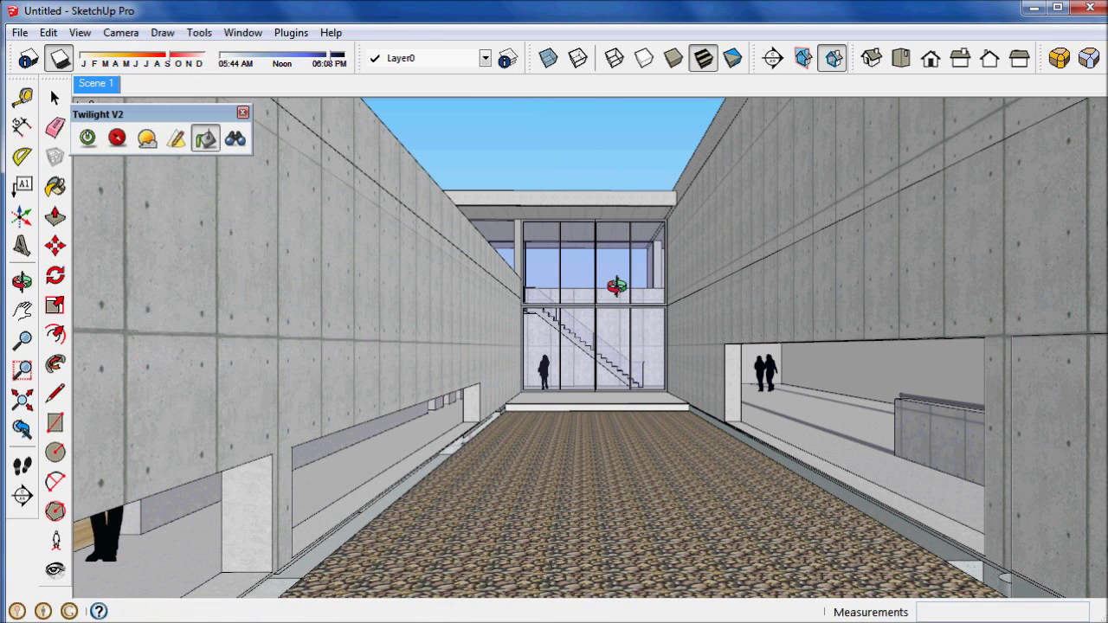
Change the face display style and select the right wall's dark panel and left wall's lower panel
click(733, 61)
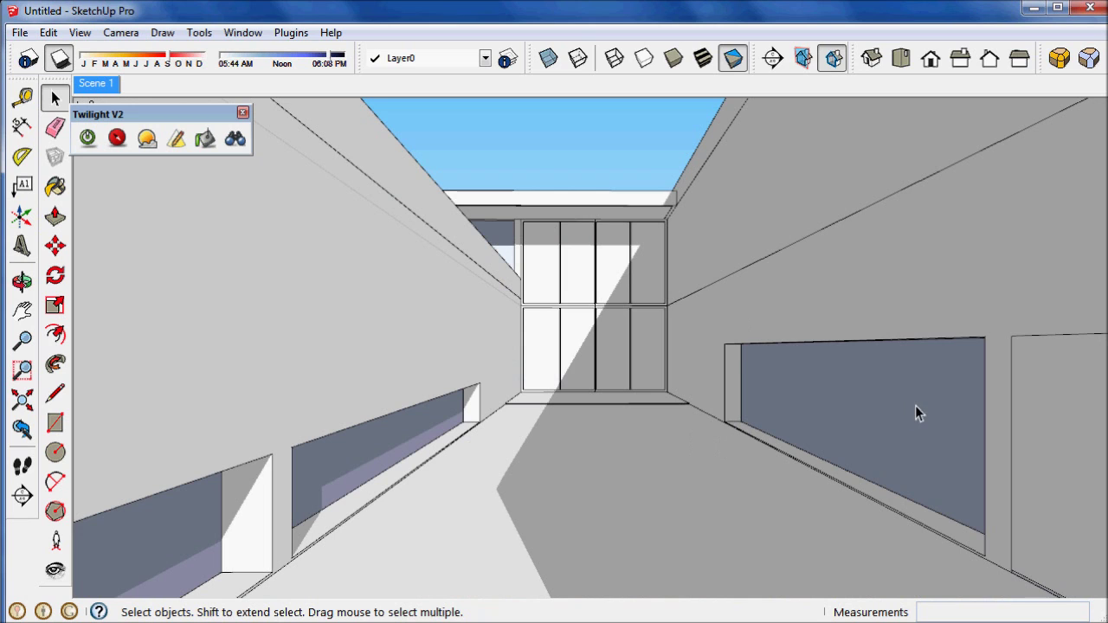
key(ctrl+a)
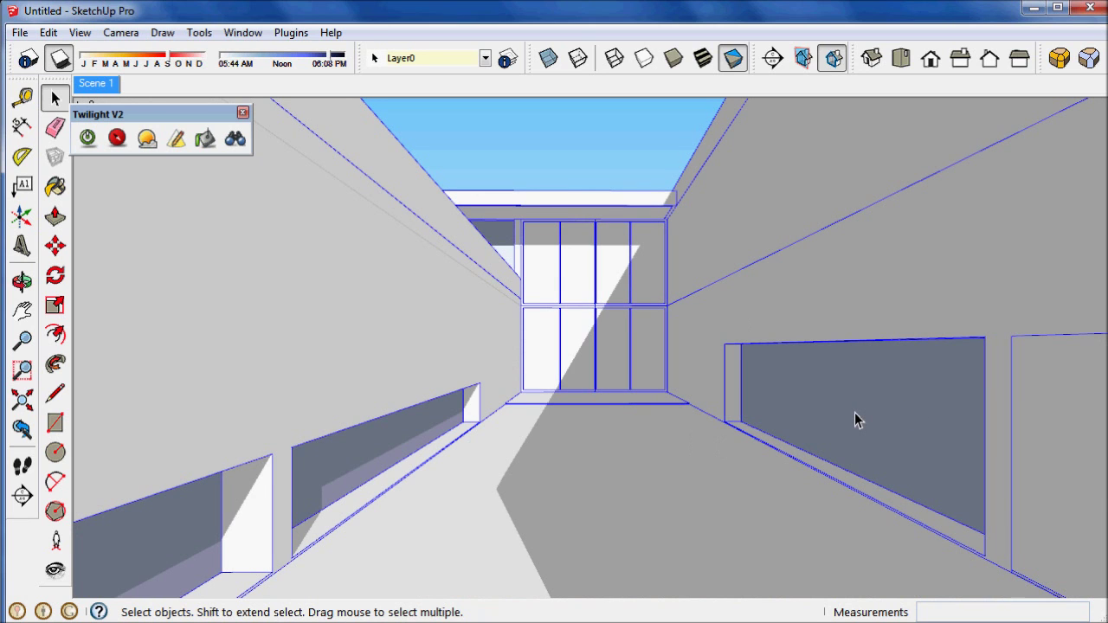
click(854, 411)
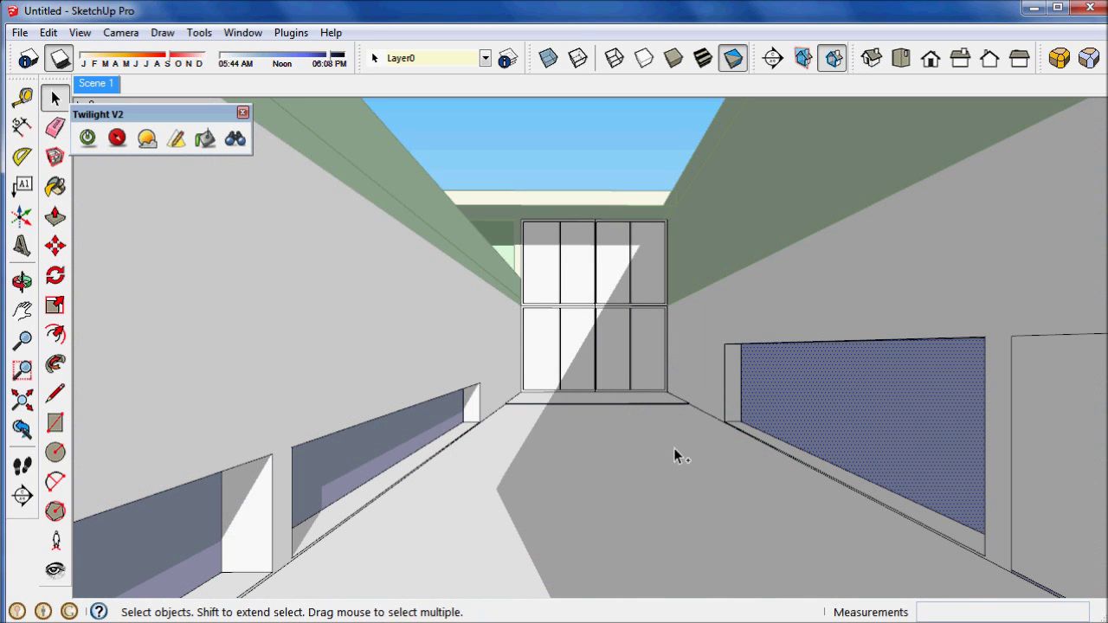
click(159, 536)
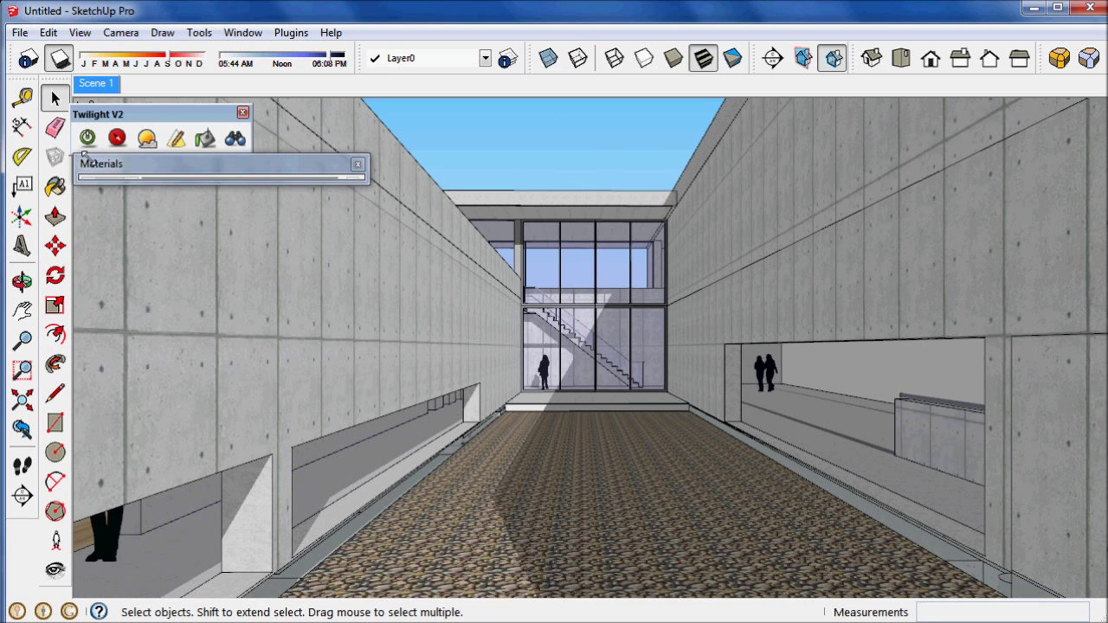
Set the Twilight environment to Spherical Sky using Treeline2008_Field.jpg at brightness 1.5
click(147, 138)
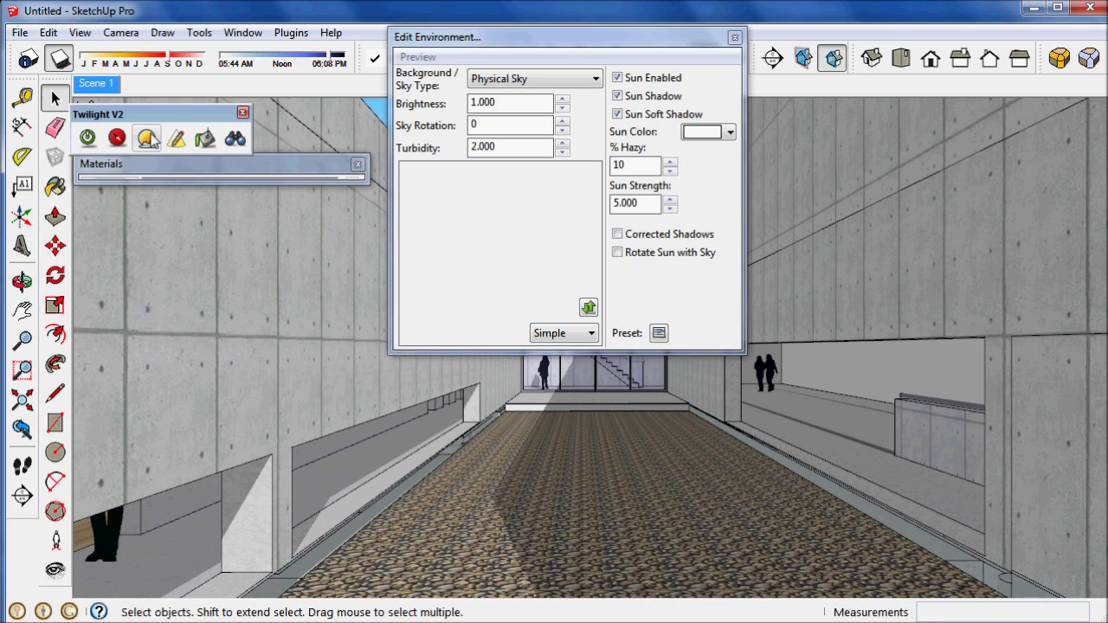
drag(527, 38, 500, 138)
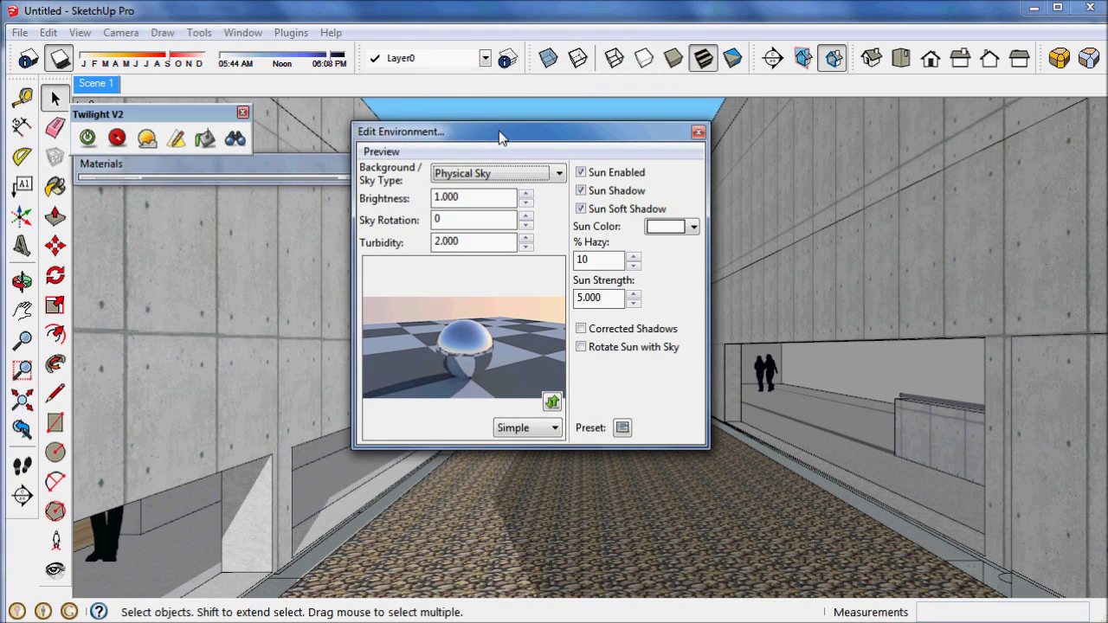
click(500, 173)
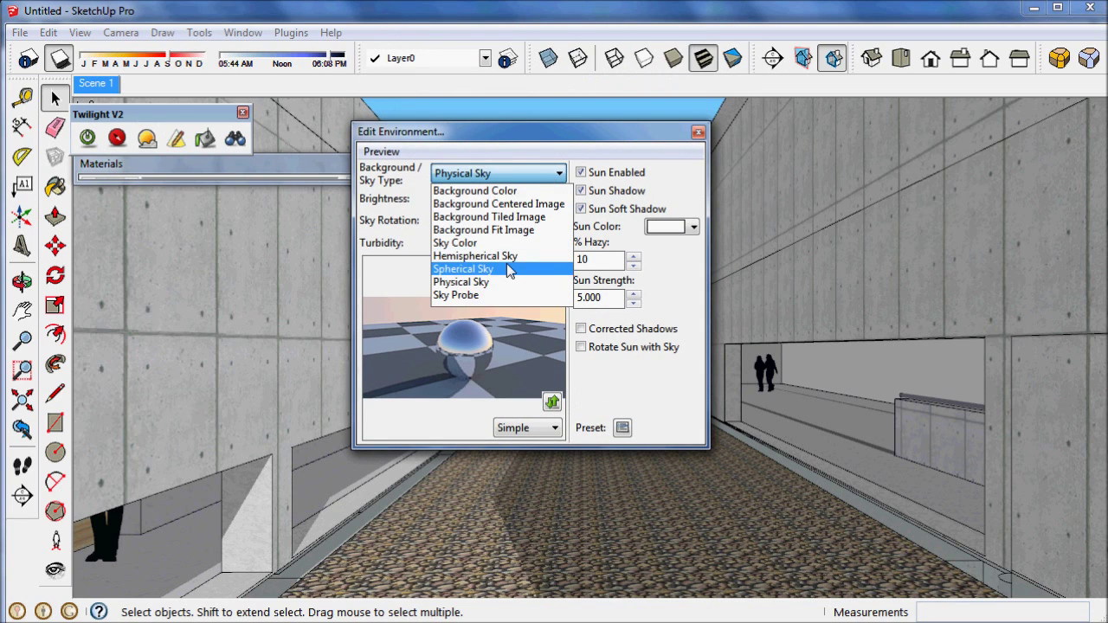
click(509, 269)
click(558, 245)
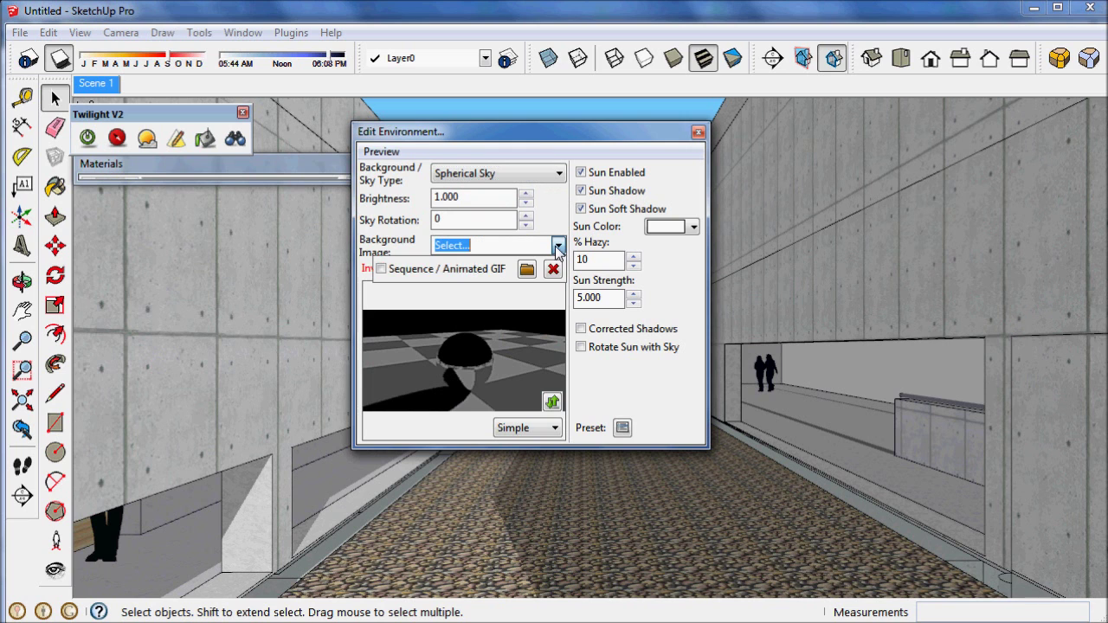
click(531, 269)
double_click(810, 172)
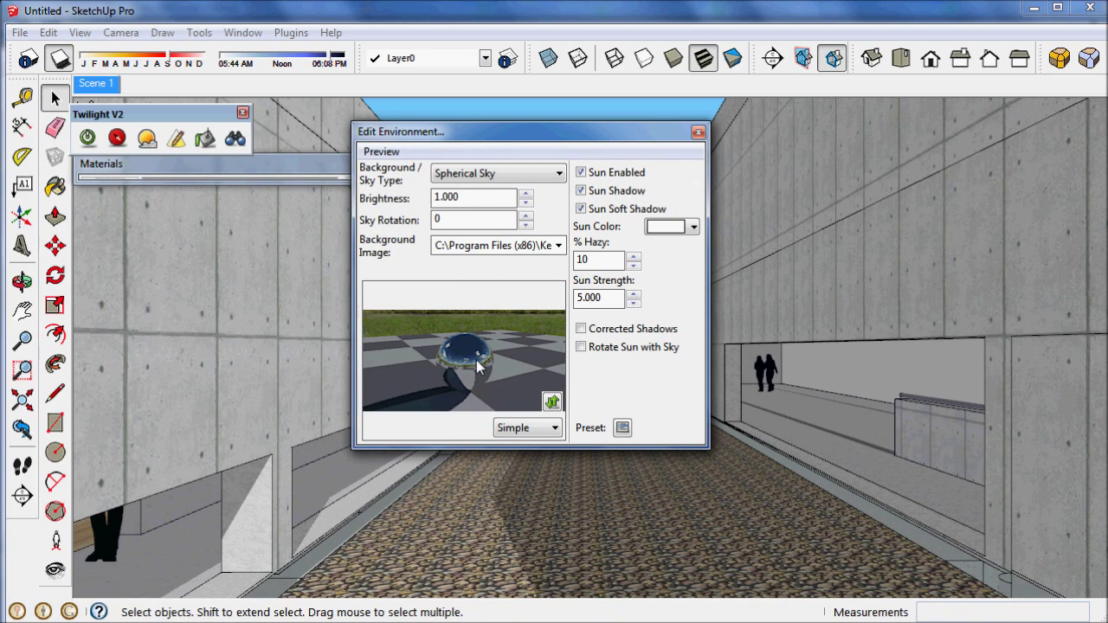
drag(495, 197, 399, 204)
text(1.5)
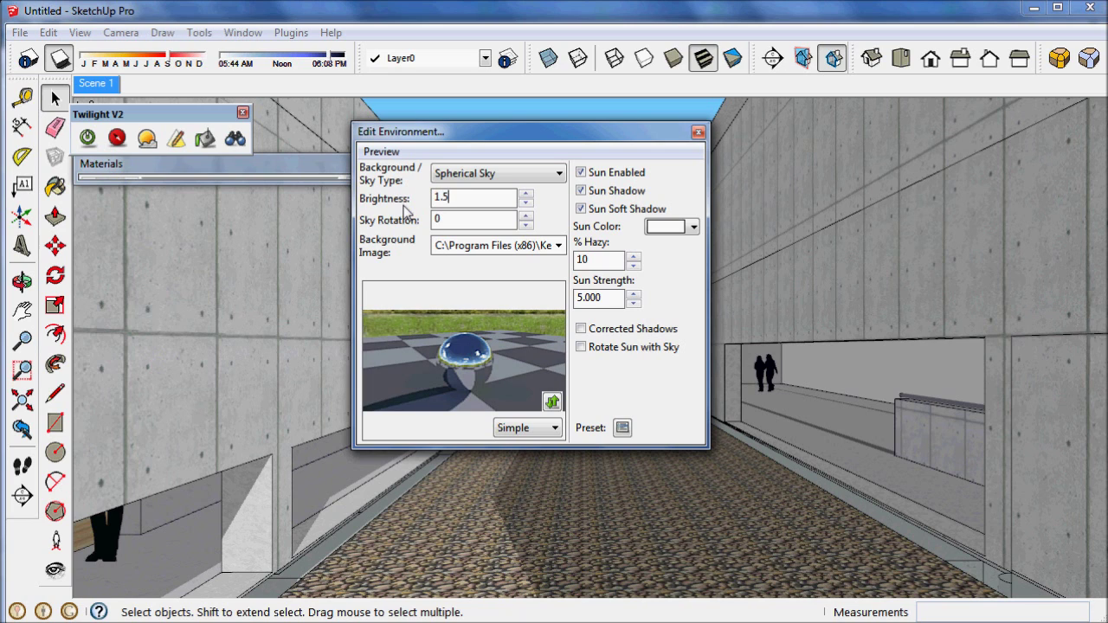
click(697, 131)
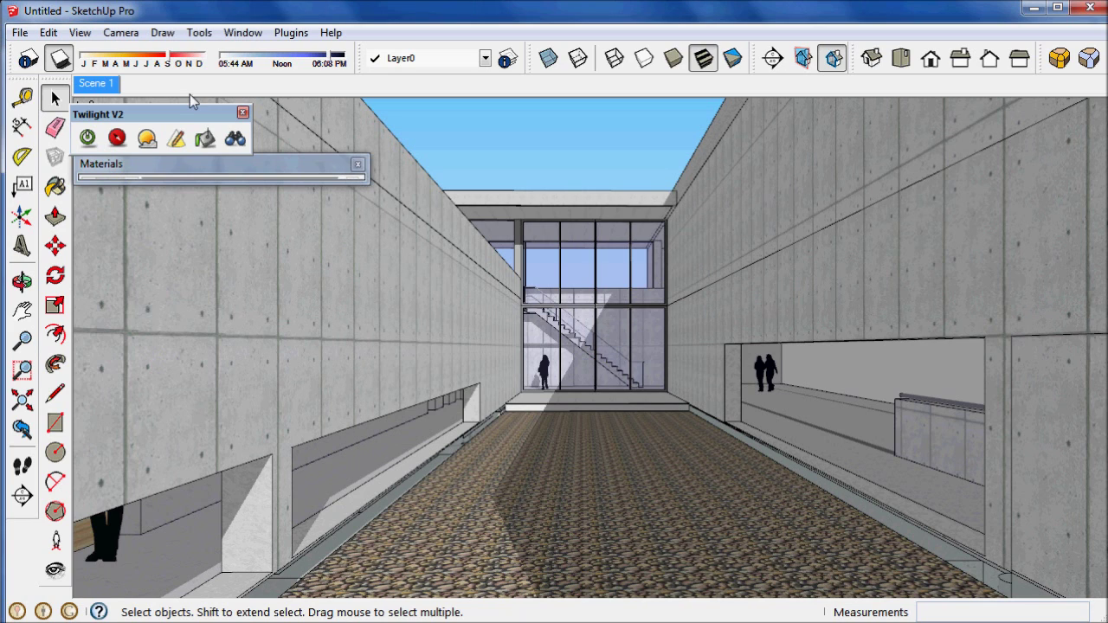
Render the view and enable vignette, colour temperature 6800 and bloom at brightness 0.2
click(87, 139)
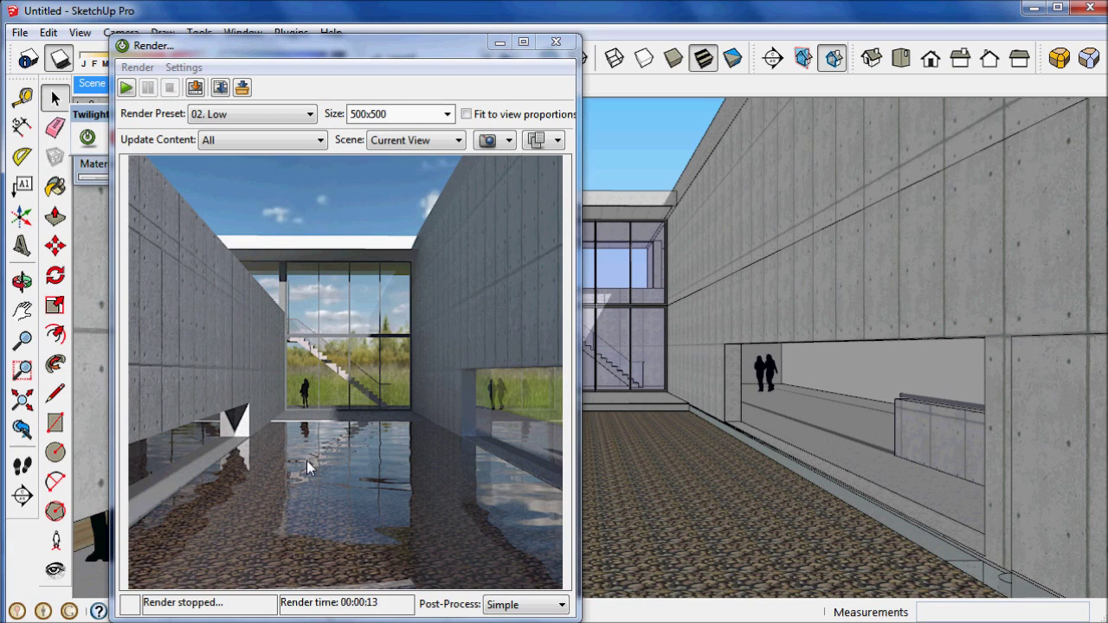
drag(424, 45, 422, 26)
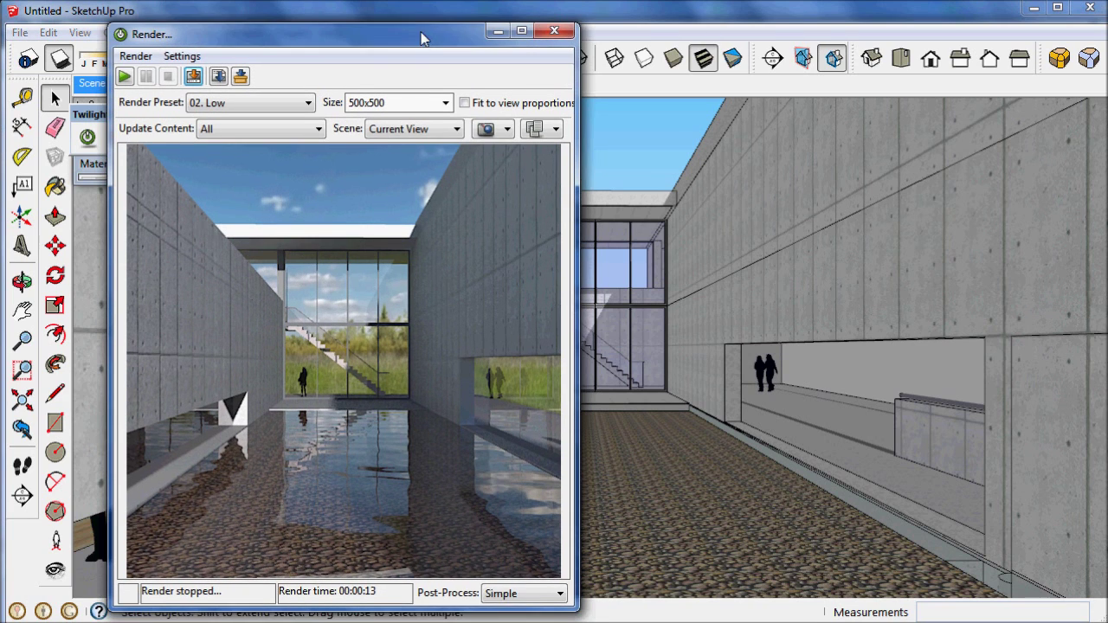
click(560, 588)
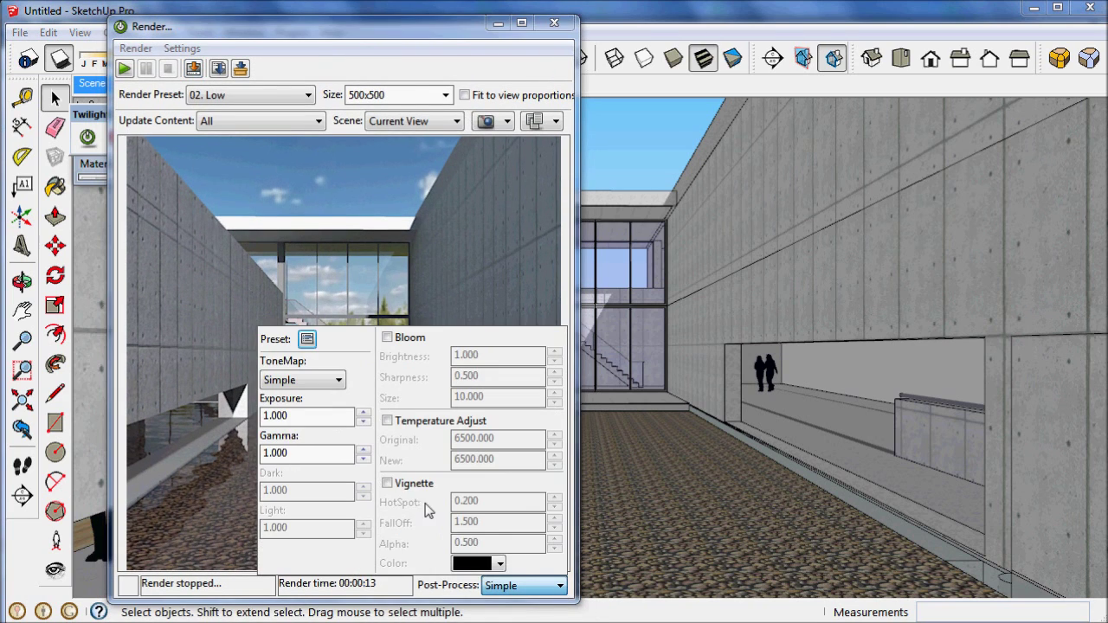
click(388, 483)
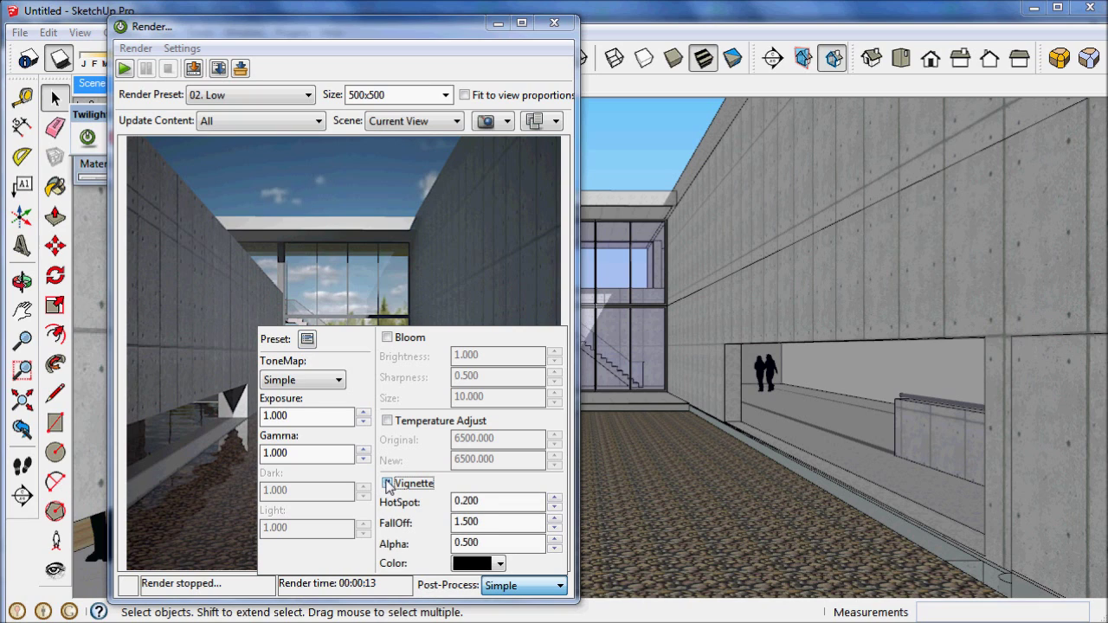
click(387, 421)
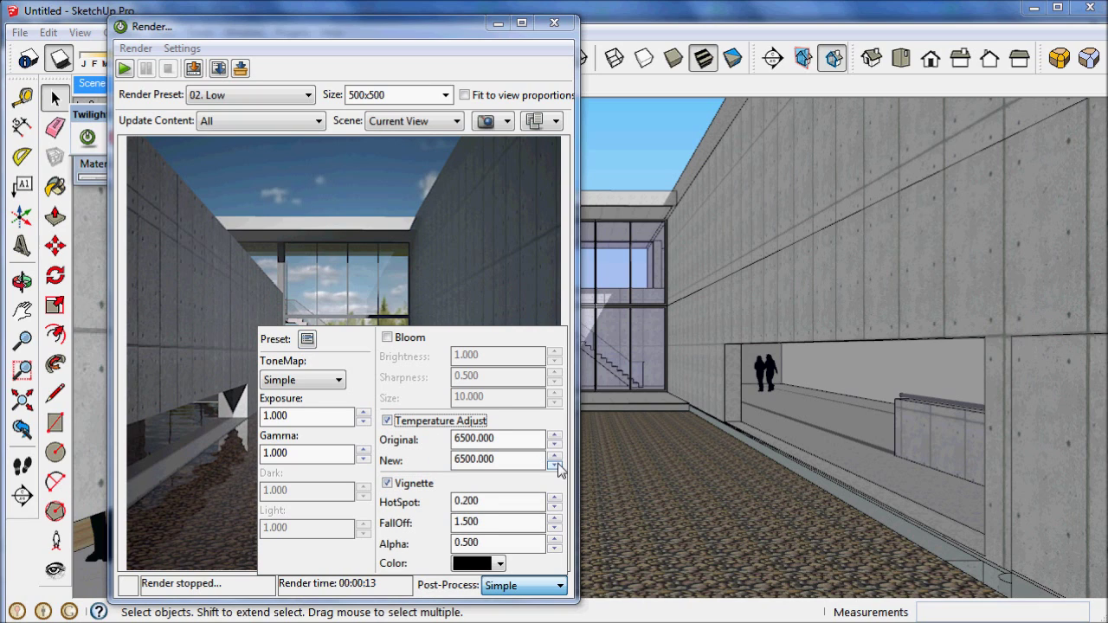
click(553, 456)
click(552, 456)
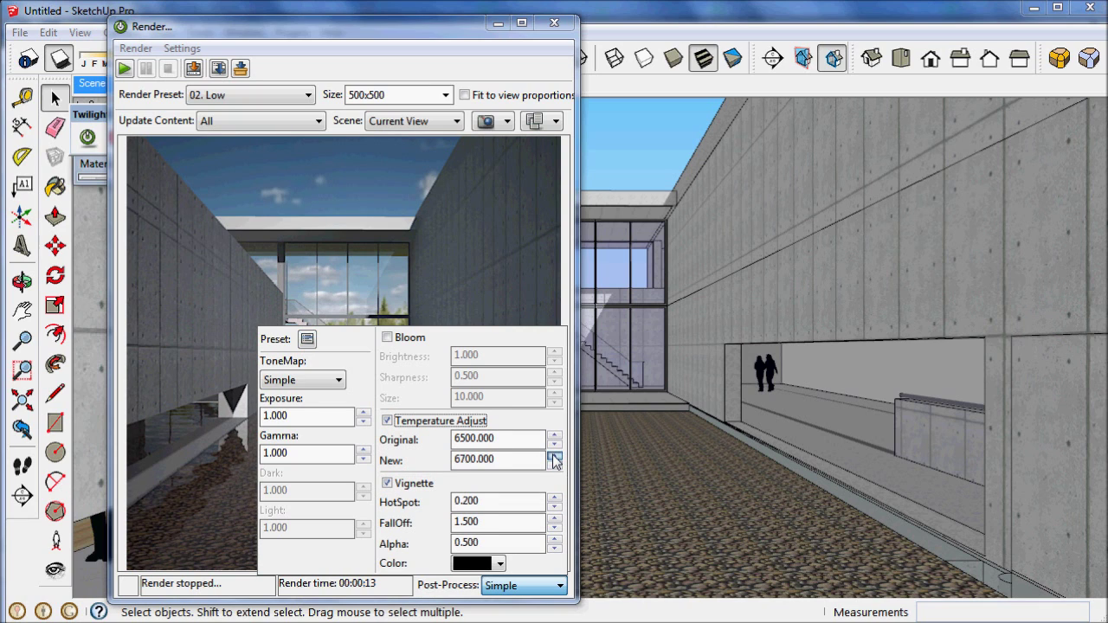
click(387, 338)
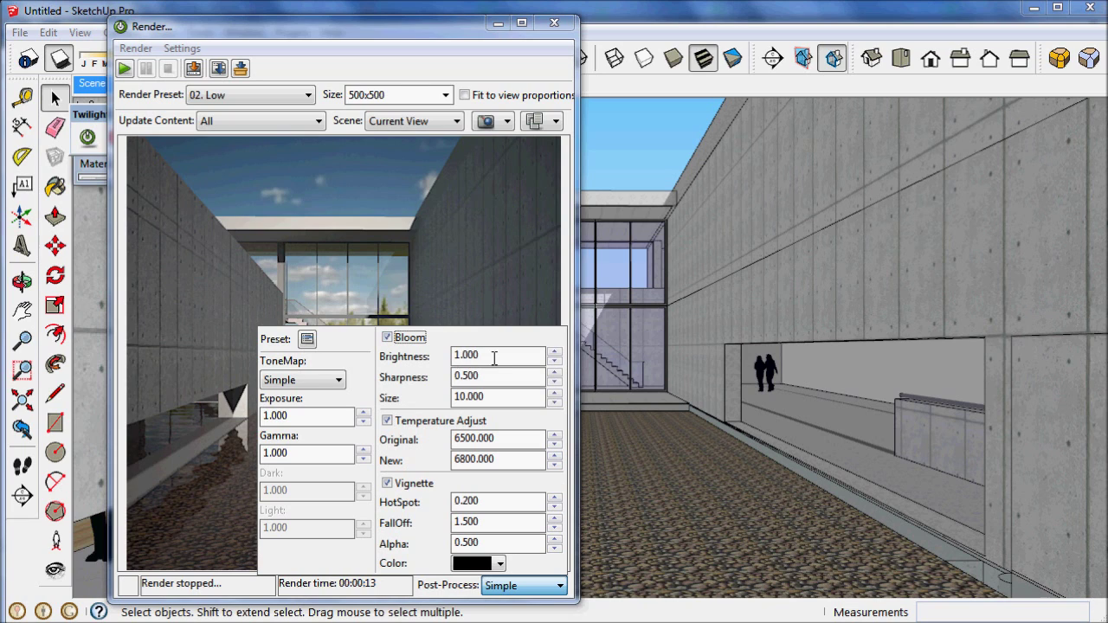
double_click(489, 354)
text(.2)
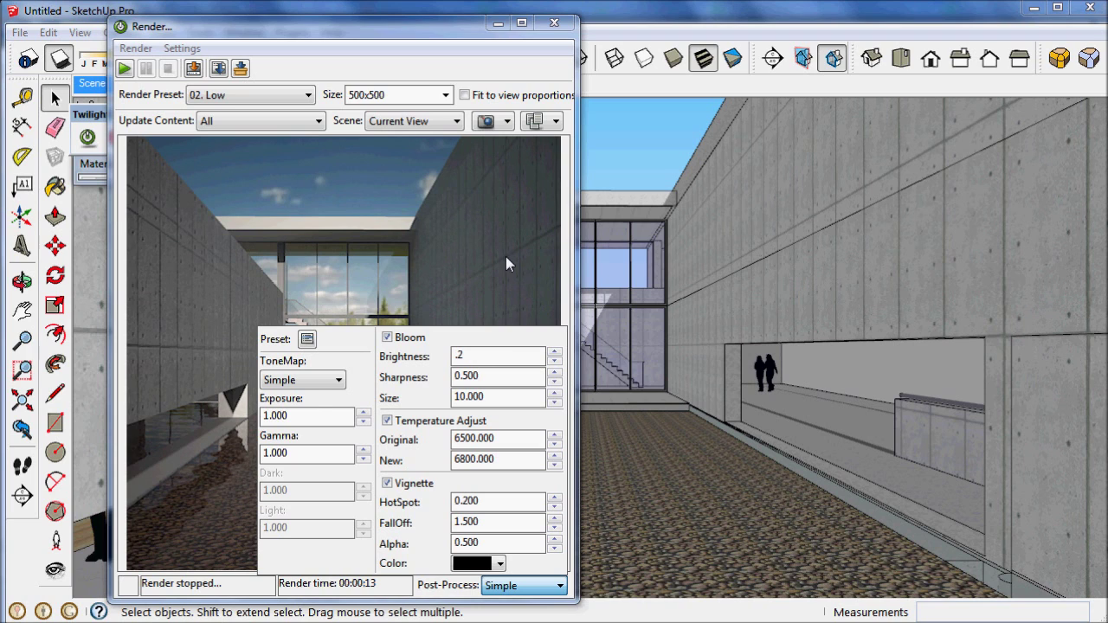
click(578, 187)
Set the render's post-processing exposure to 1.25 and gamma to 0.9
drag(578, 206, 1008, 206)
click(986, 586)
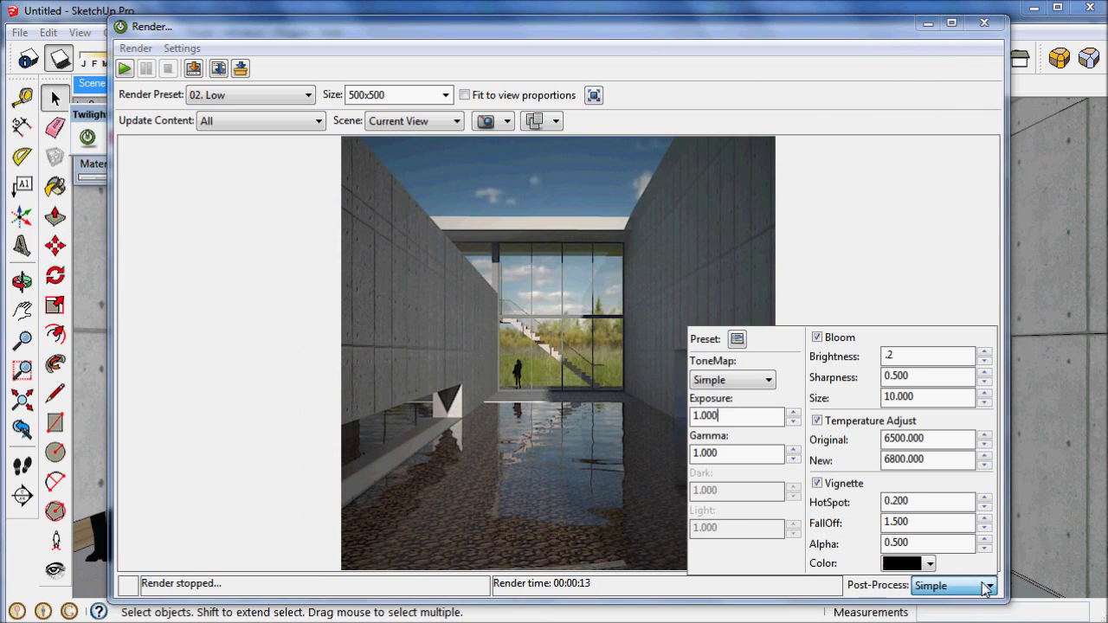
drag(737, 414, 671, 429)
text(1.25)
key(Return)
drag(736, 453, 676, 472)
text(.9)
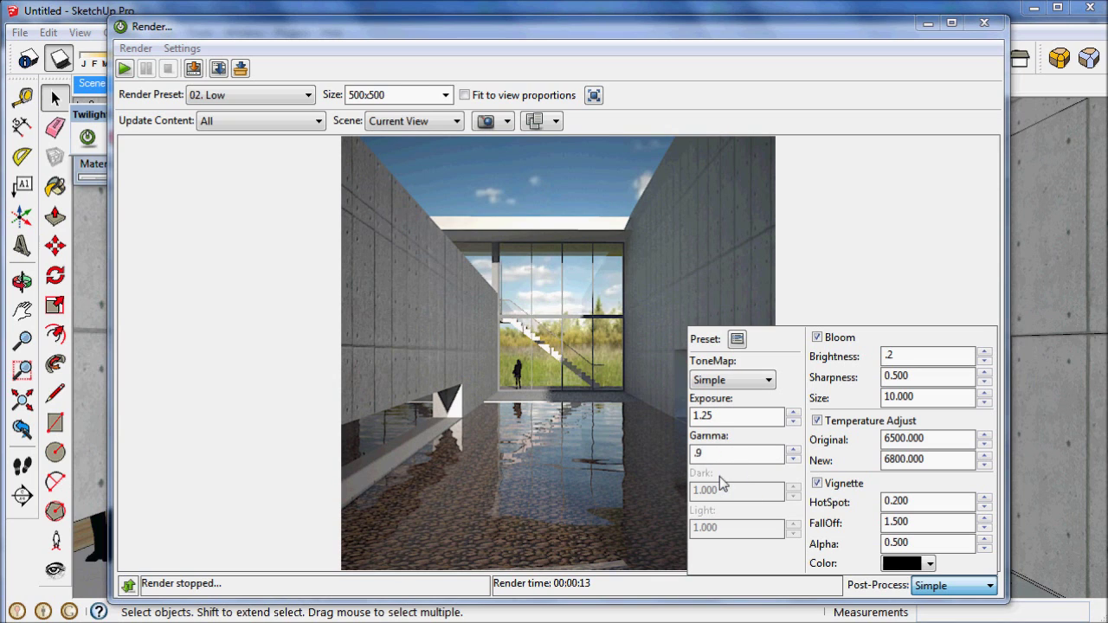
key(Return)
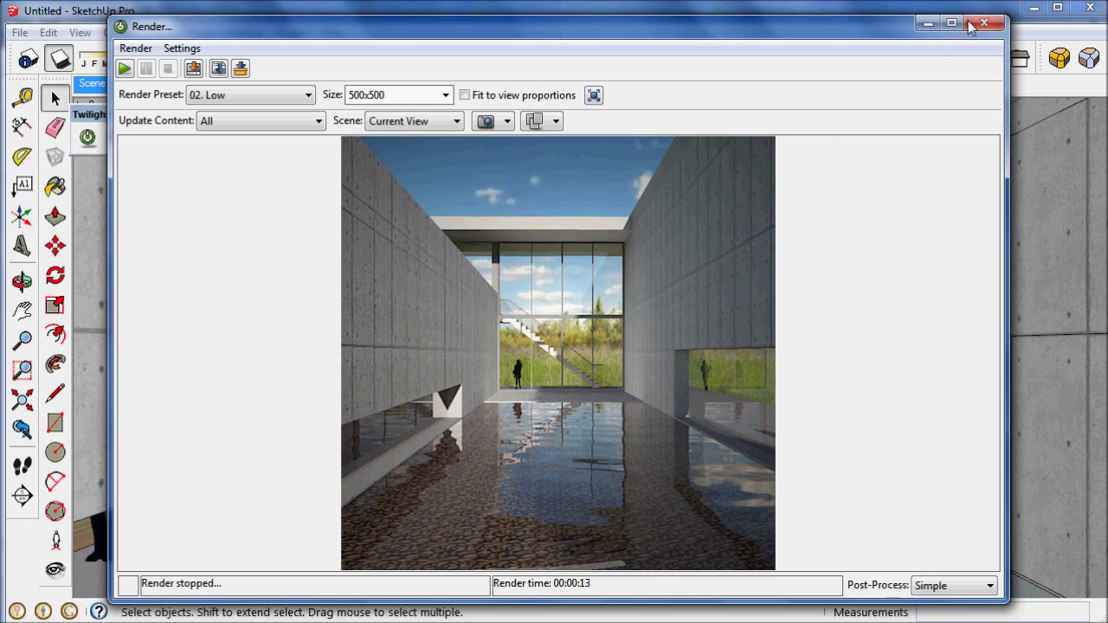
drag(1005, 31, 580, 32)
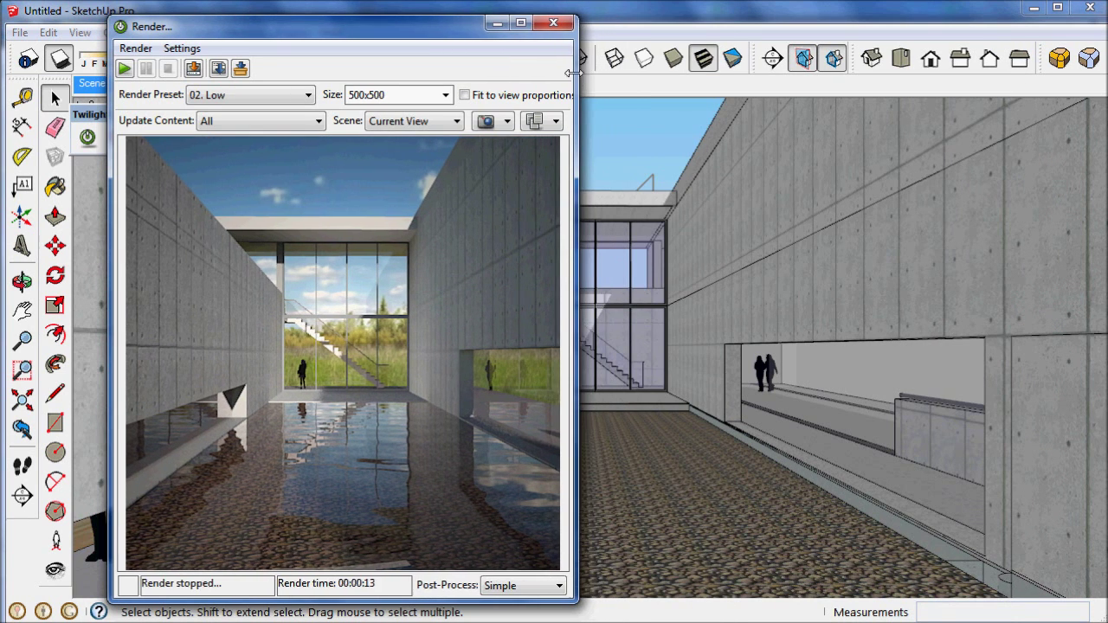
Close the courtyard render and orbit out to a raised exterior view of the building
click(554, 23)
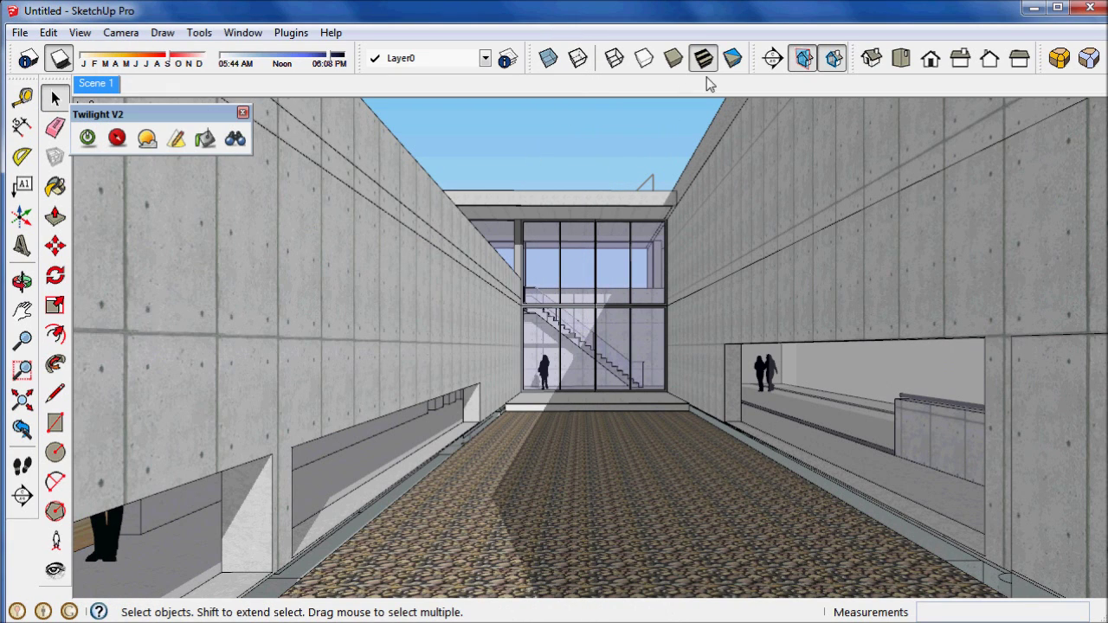
click(804, 57)
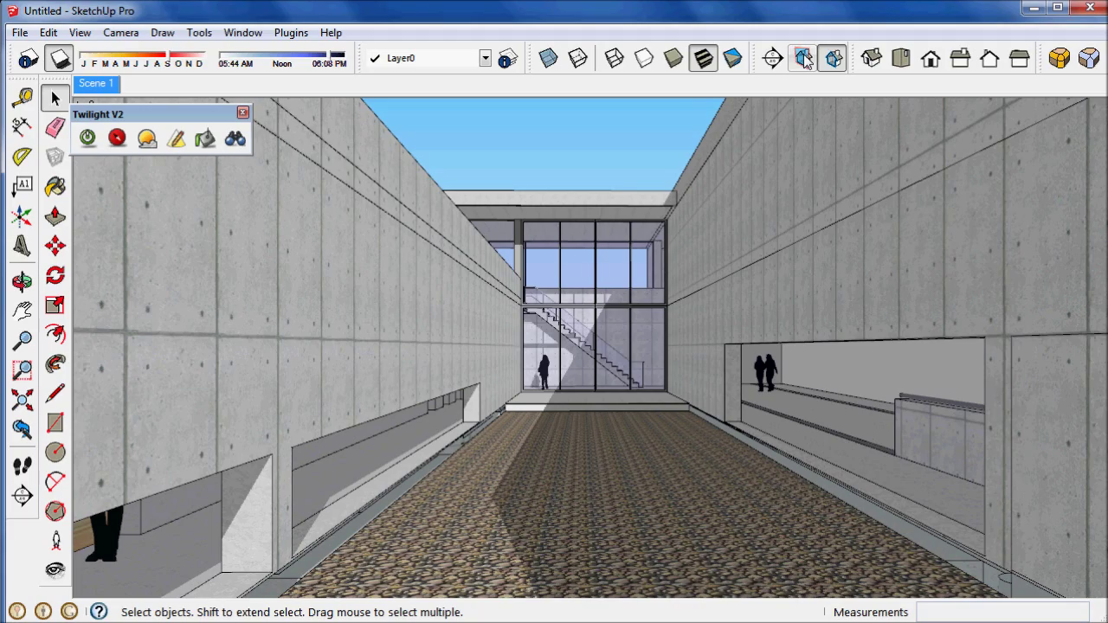
middle_drag(587, 238, 758, 361)
scroll(640, 529, down, 5)
key(space)
scroll(709, 329, up, 5)
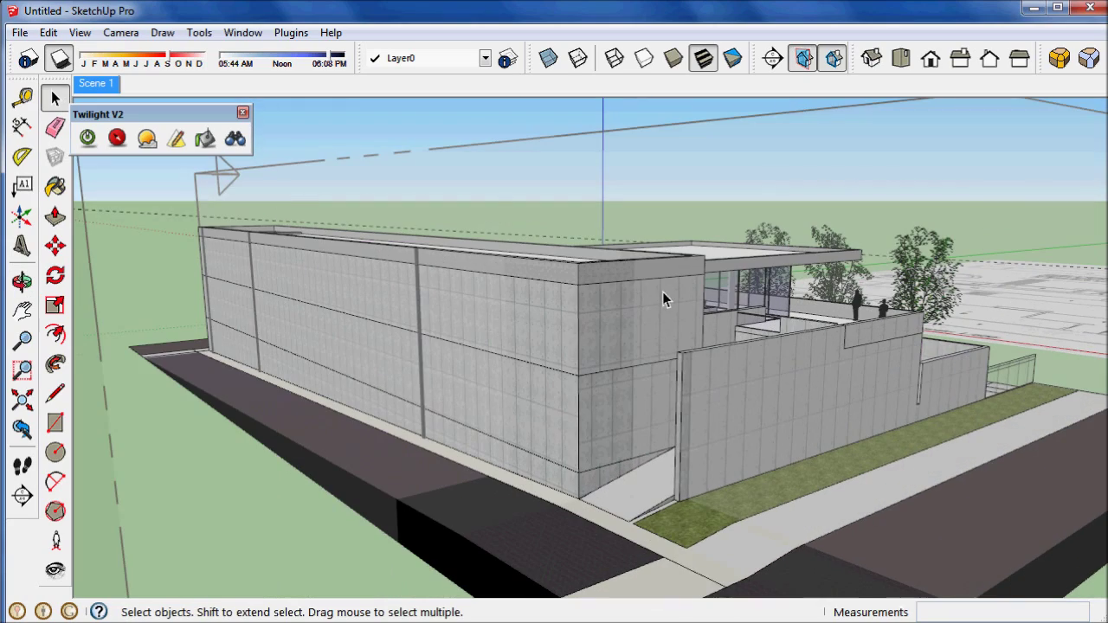
Test-render the exterior view with Twilight, close the render, and select the camera frustum object
click(90, 138)
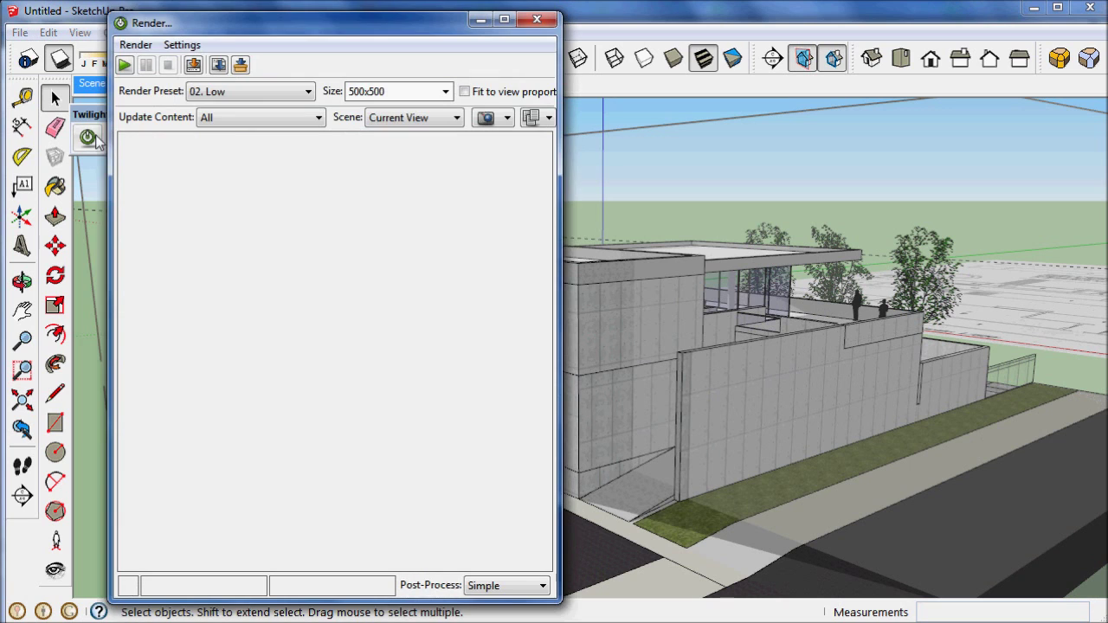
click(123, 65)
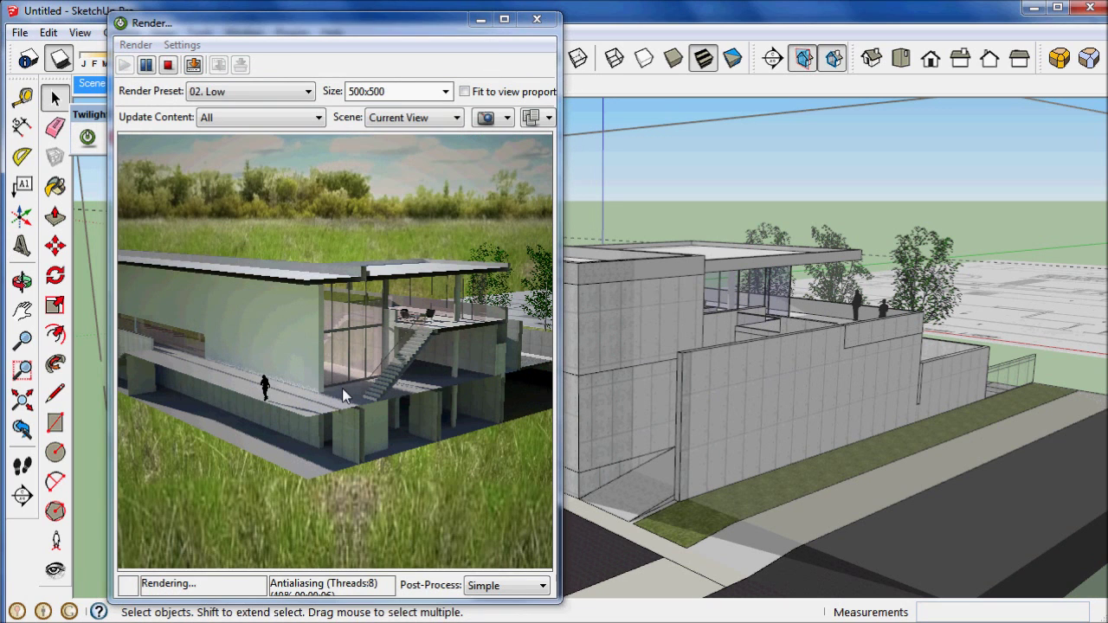
key(alt+F4)
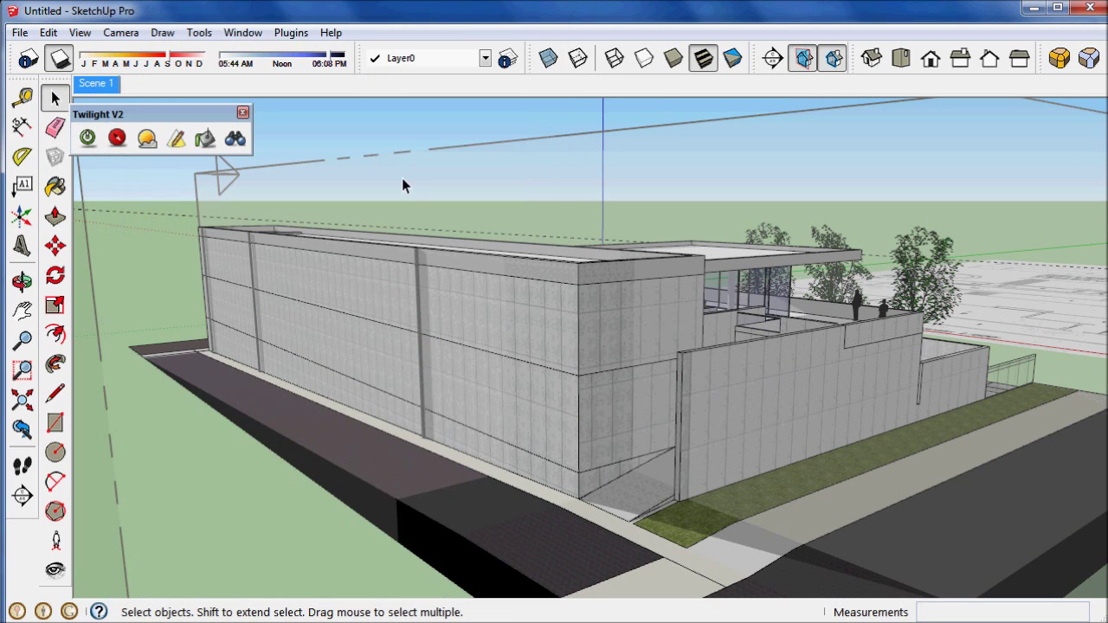
drag(636, 132, 628, 141)
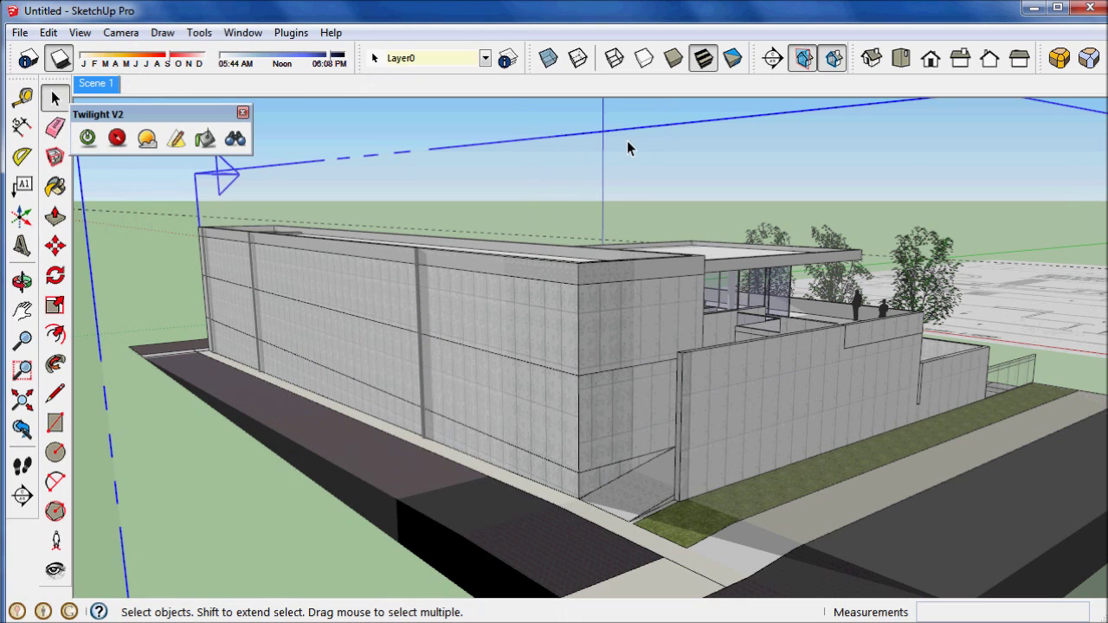
Add a new layer named Sectioncuts in the layer manager
scroll(427, 335, down, 4)
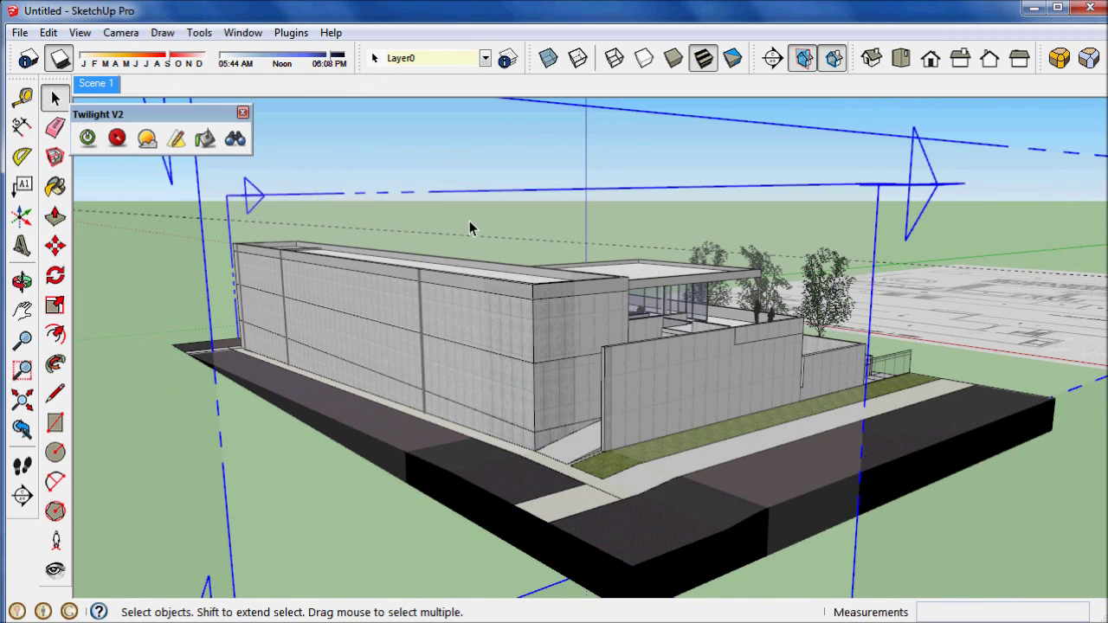
click(485, 59)
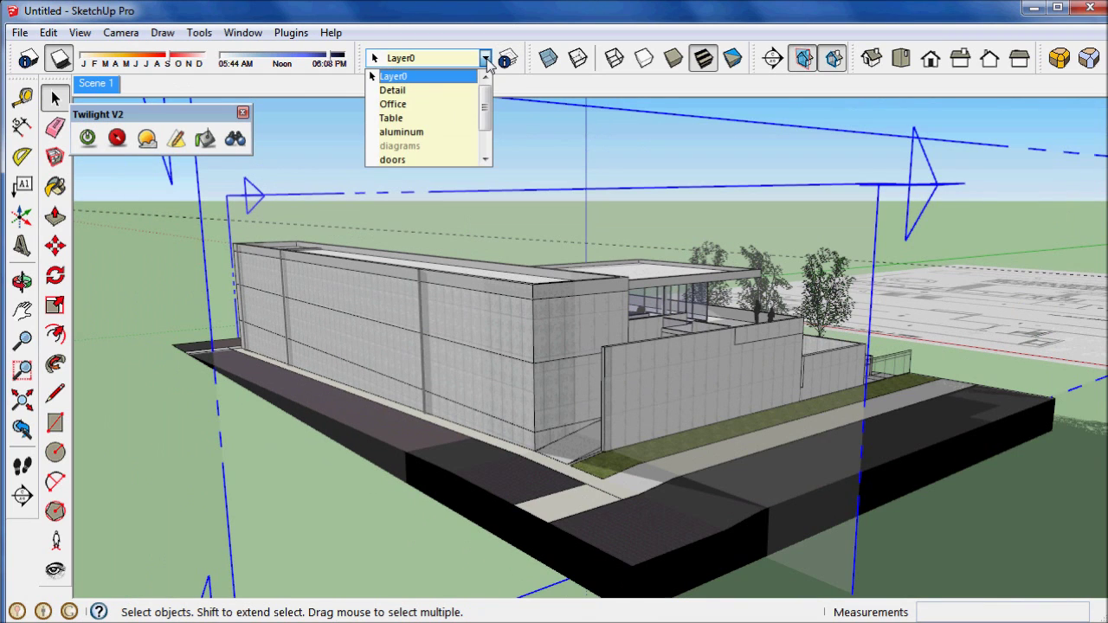
click(487, 61)
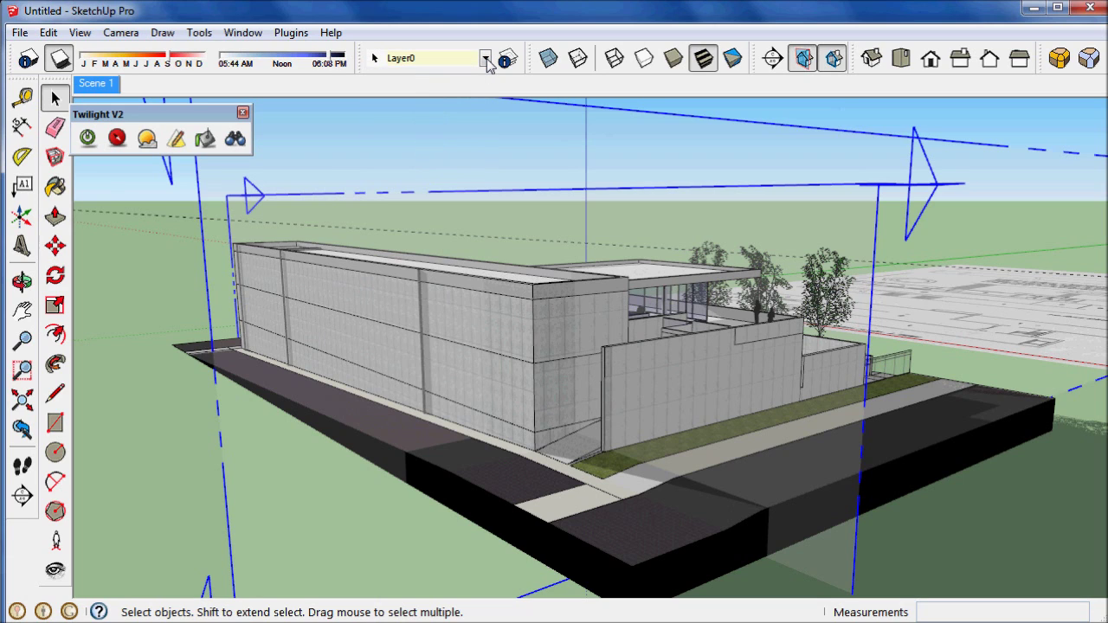
click(507, 58)
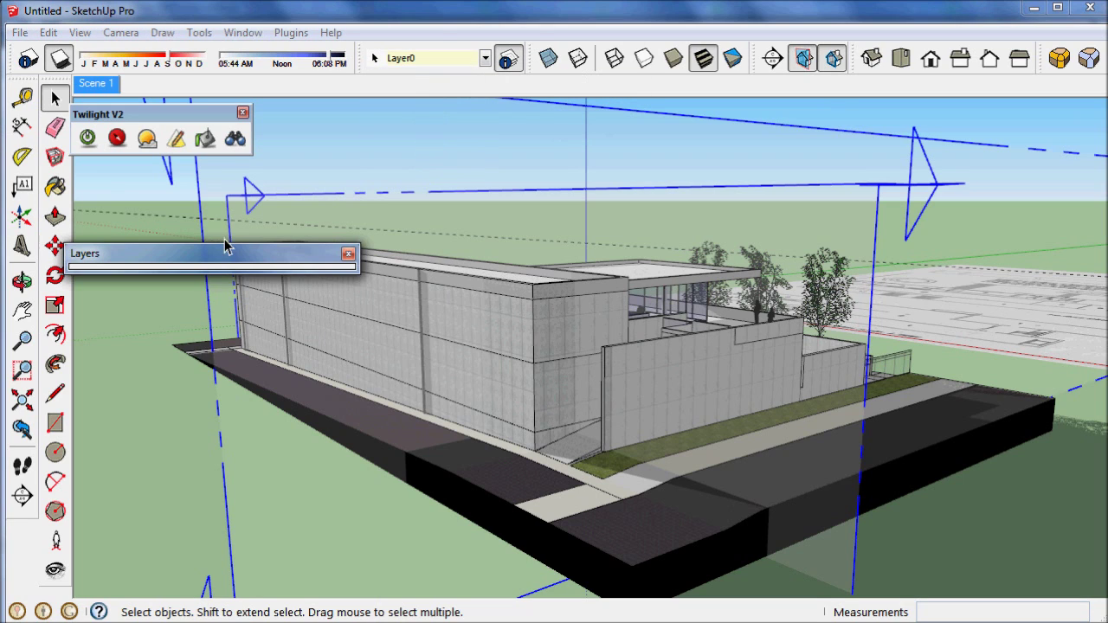
drag(222, 250, 223, 171)
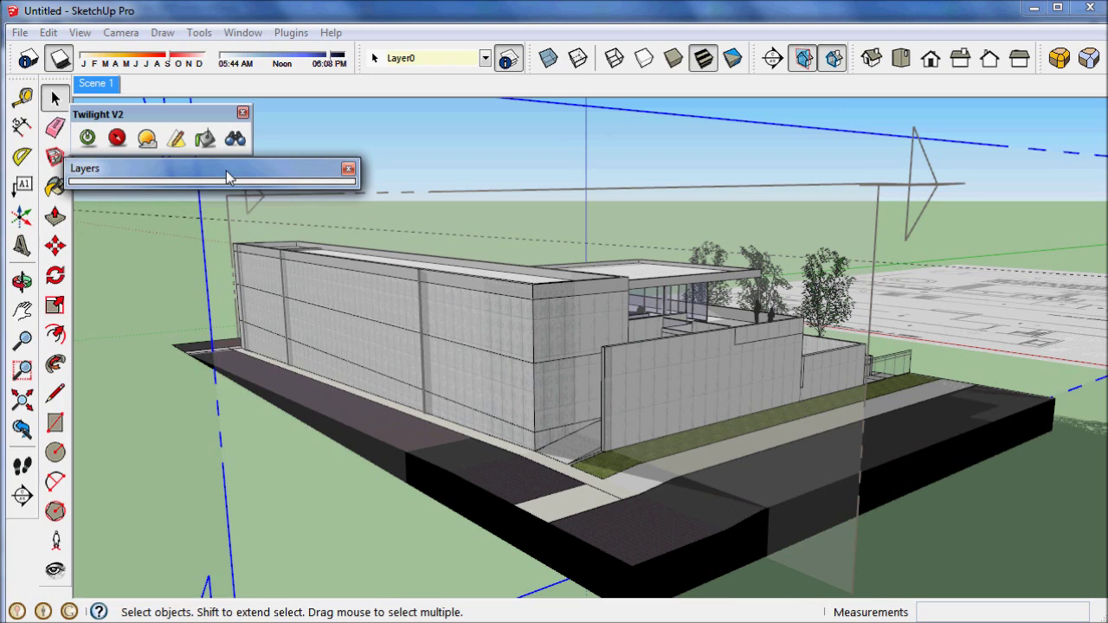
click(82, 191)
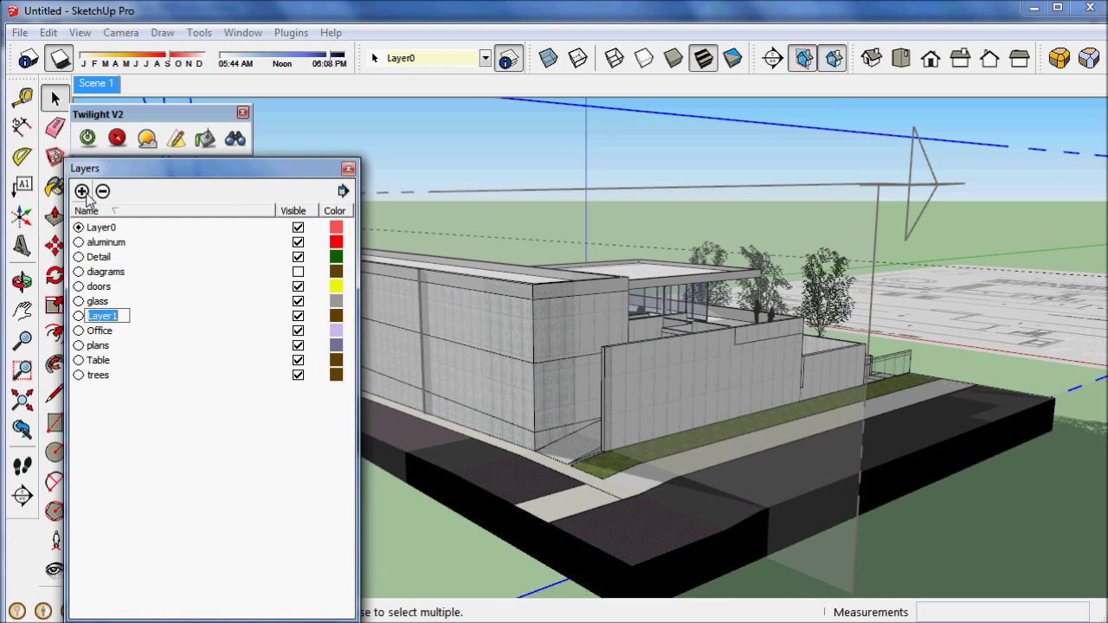
text(Sectioncuts)
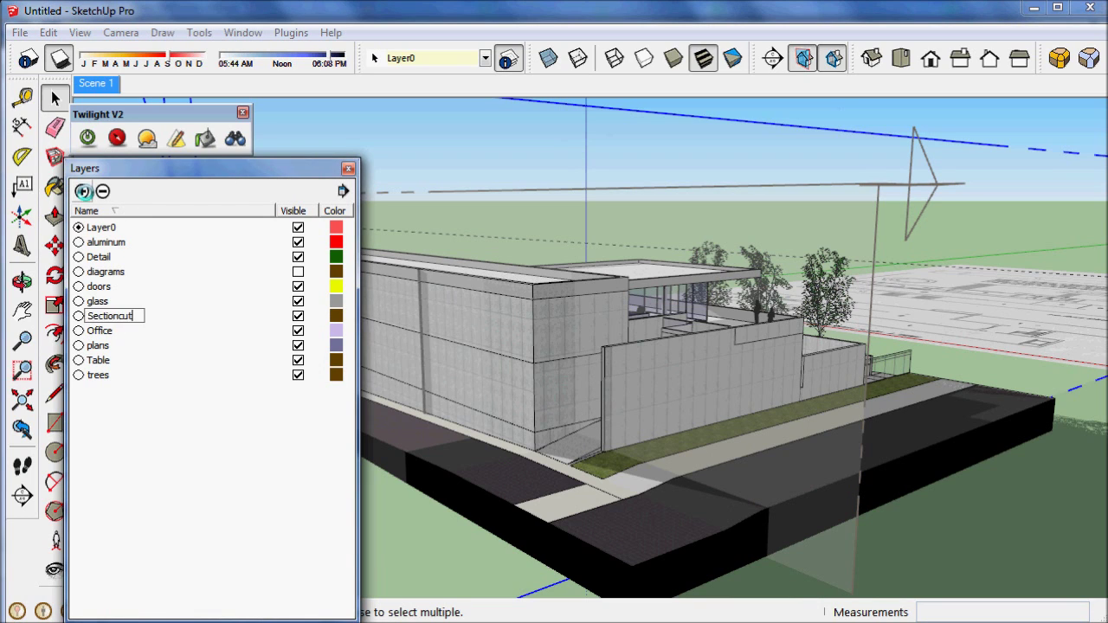
key(Return)
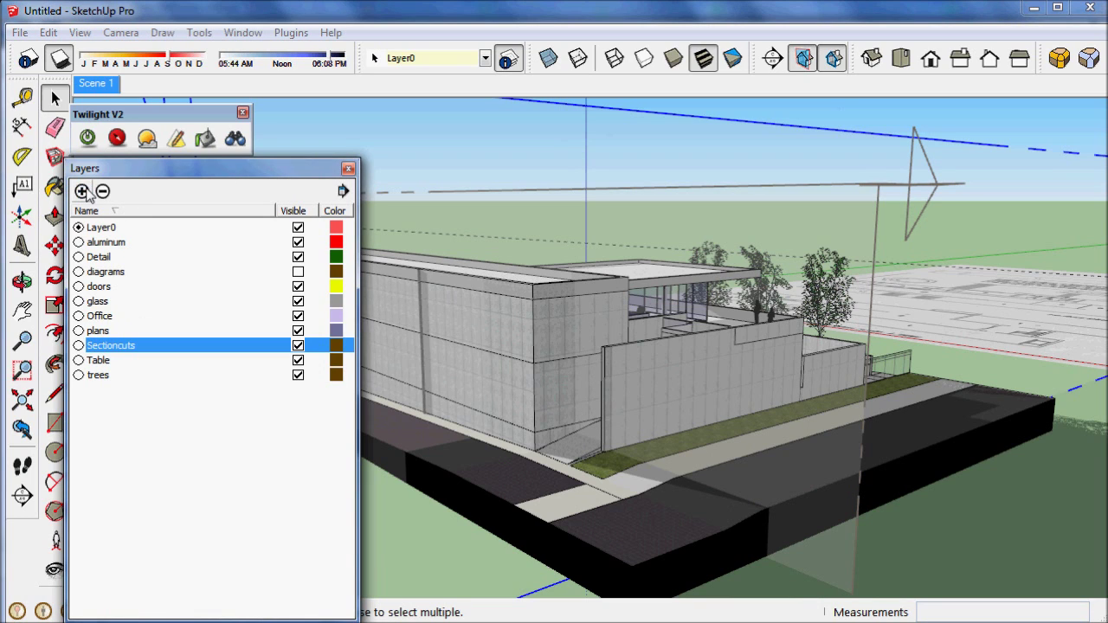
Put the section plane on the Sectioncuts layer, hide that layer, and return to Scene 1
click(485, 58)
click(416, 118)
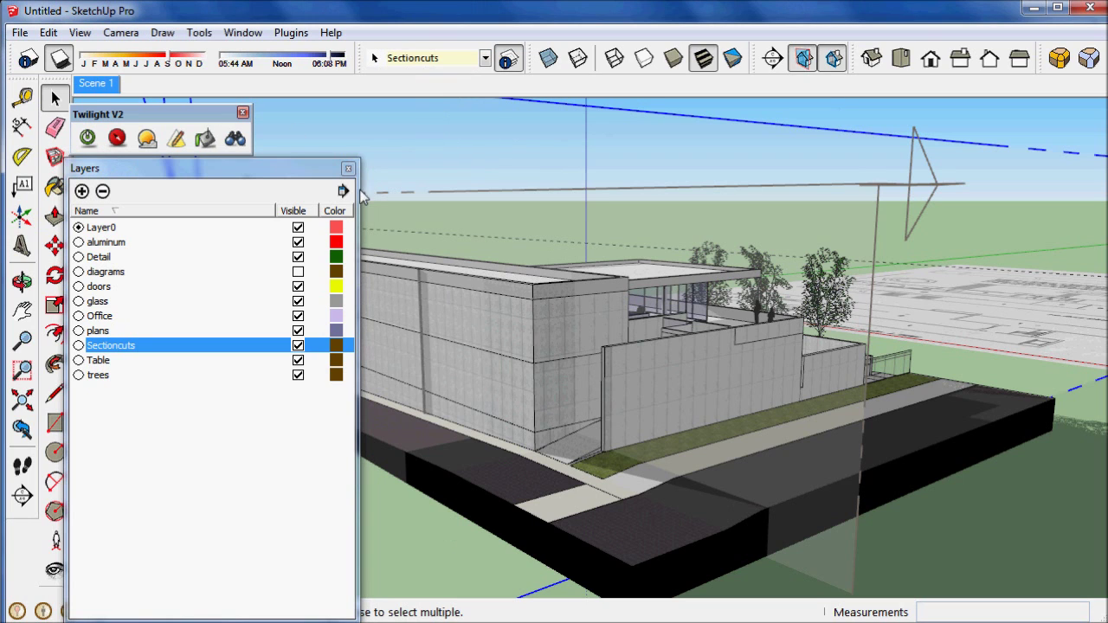
click(297, 346)
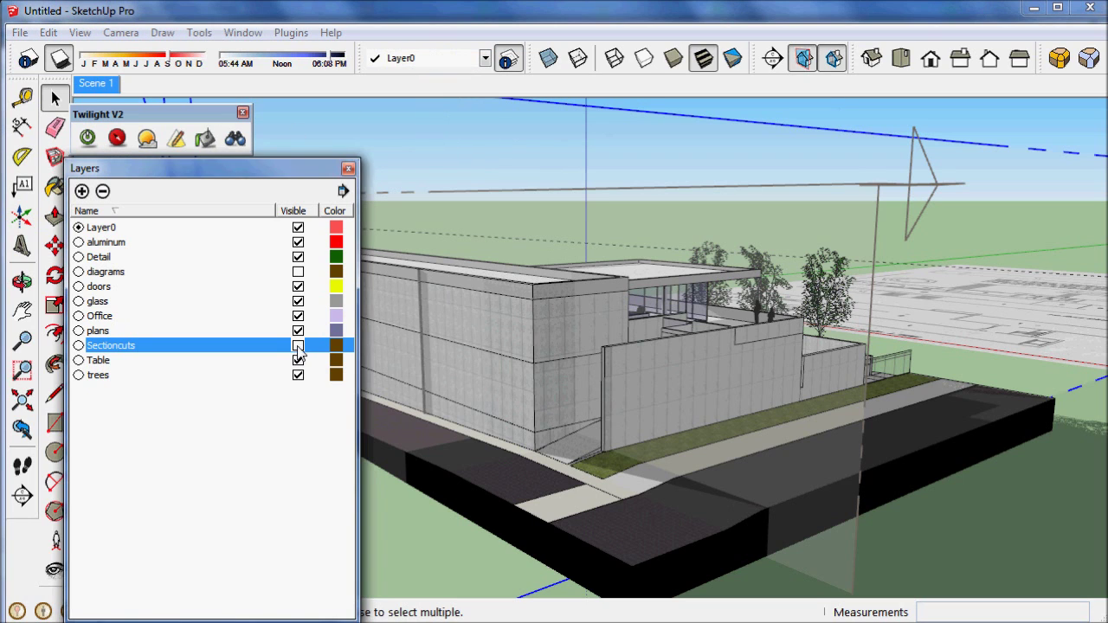
click(627, 191)
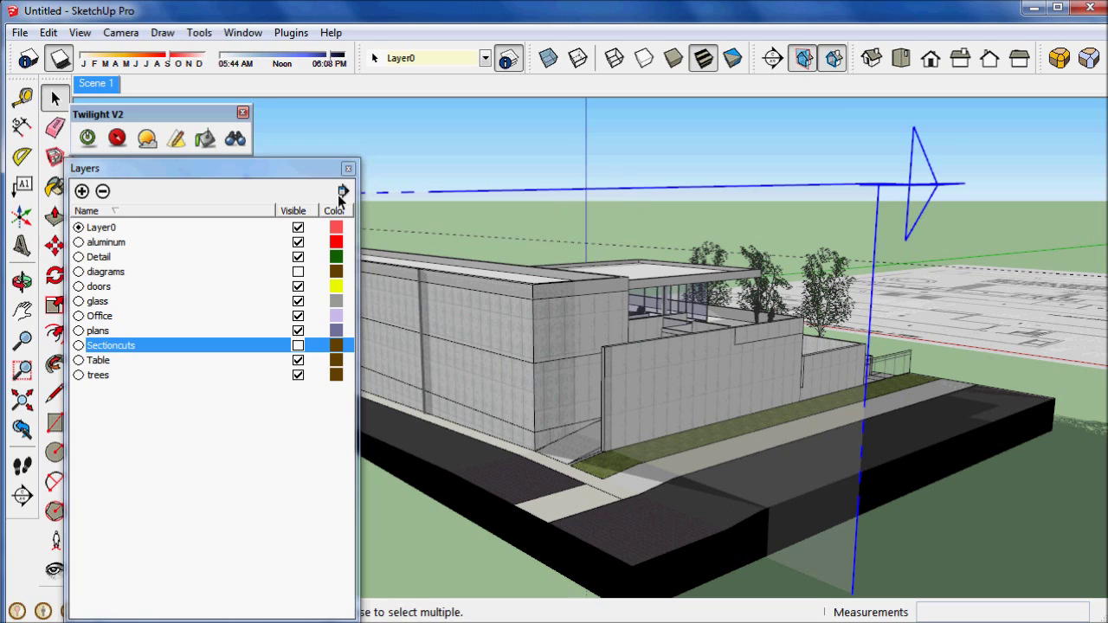
click(420, 57)
click(418, 118)
click(417, 125)
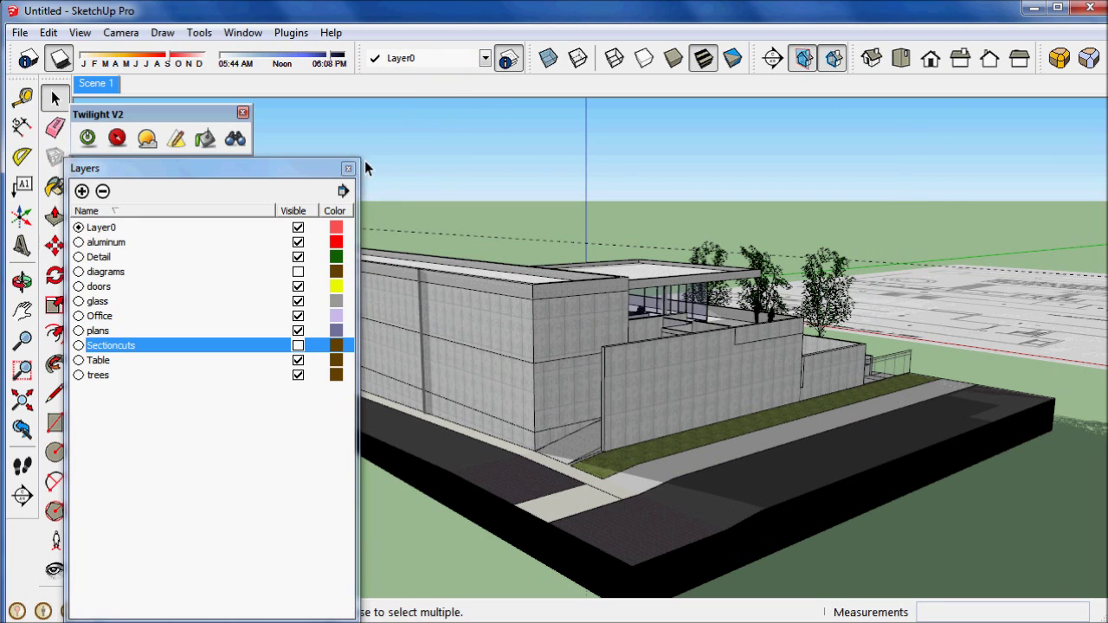
click(348, 168)
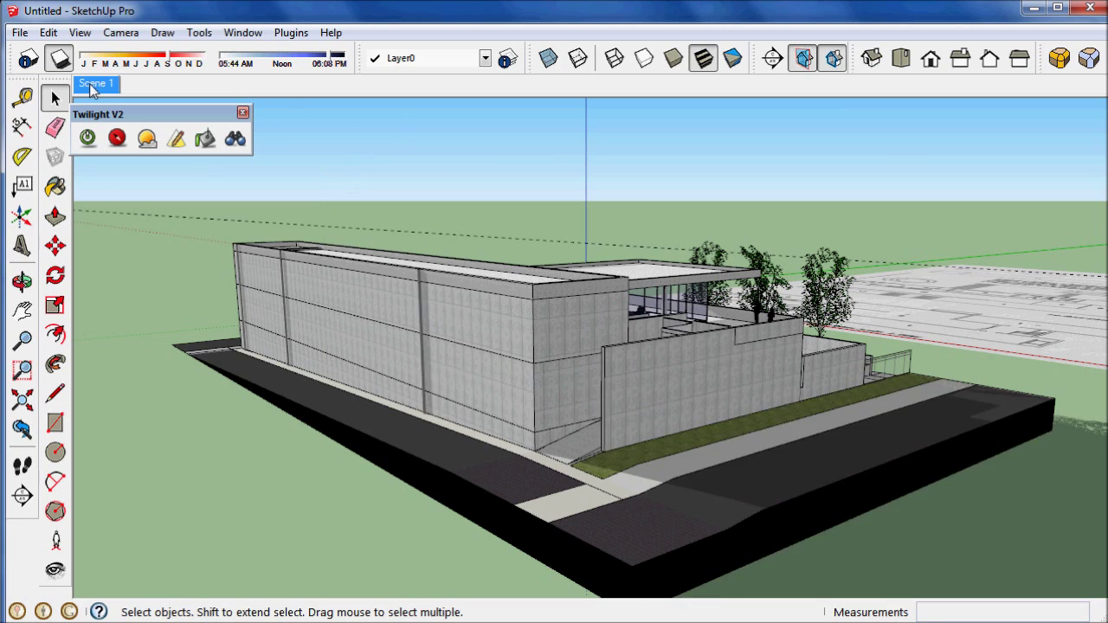
click(92, 83)
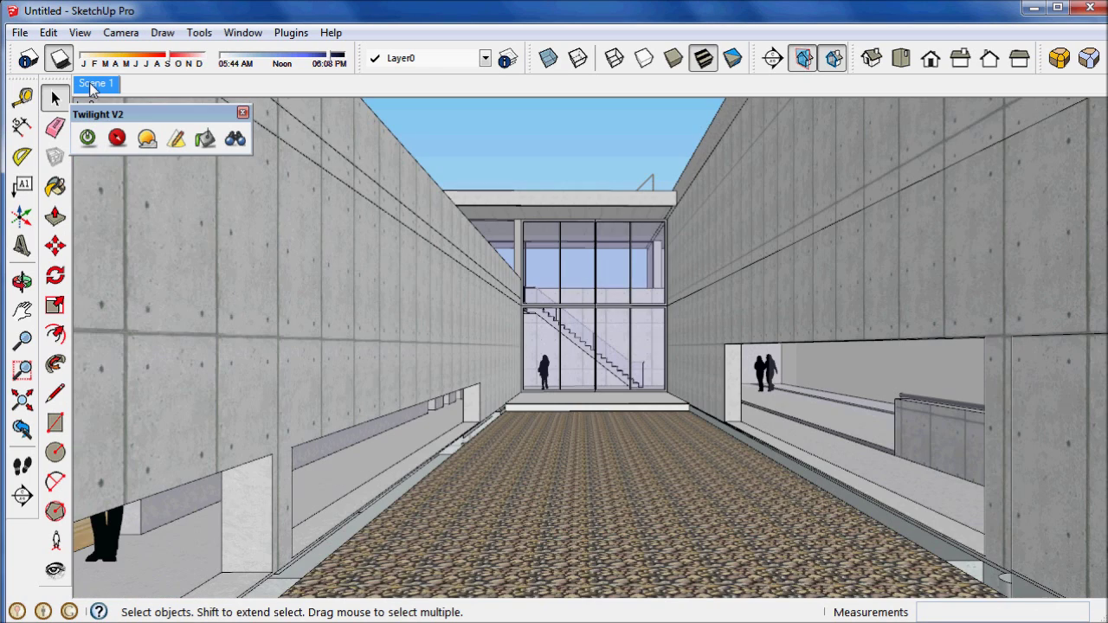
In the Scene Manager for Scene 1, hide the Sectioncuts layer
right_click(92, 87)
click(158, 230)
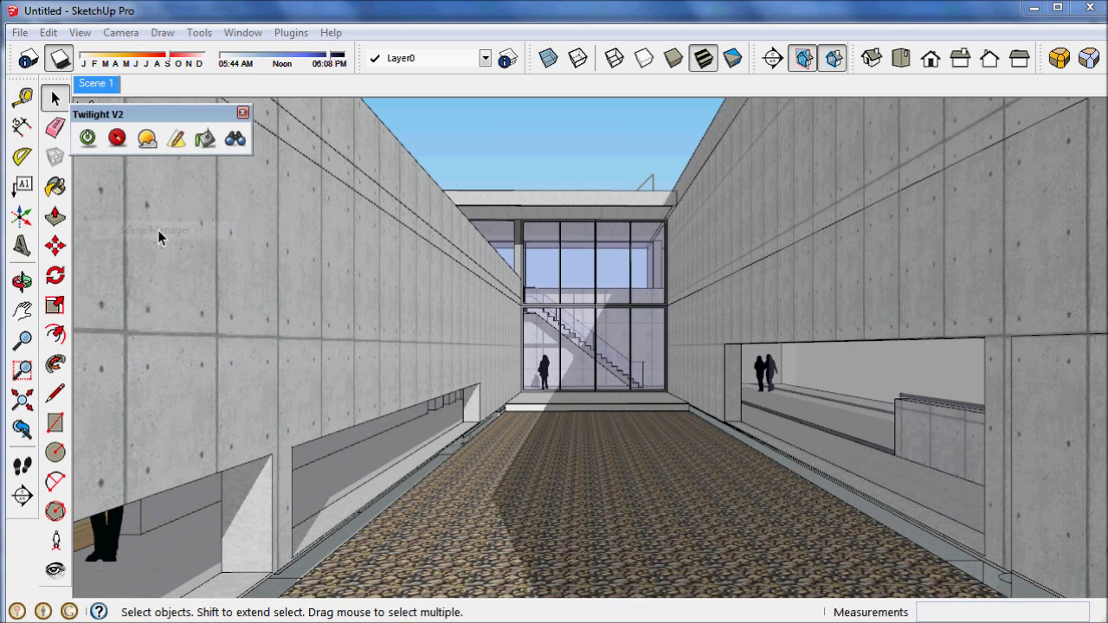
click(677, 360)
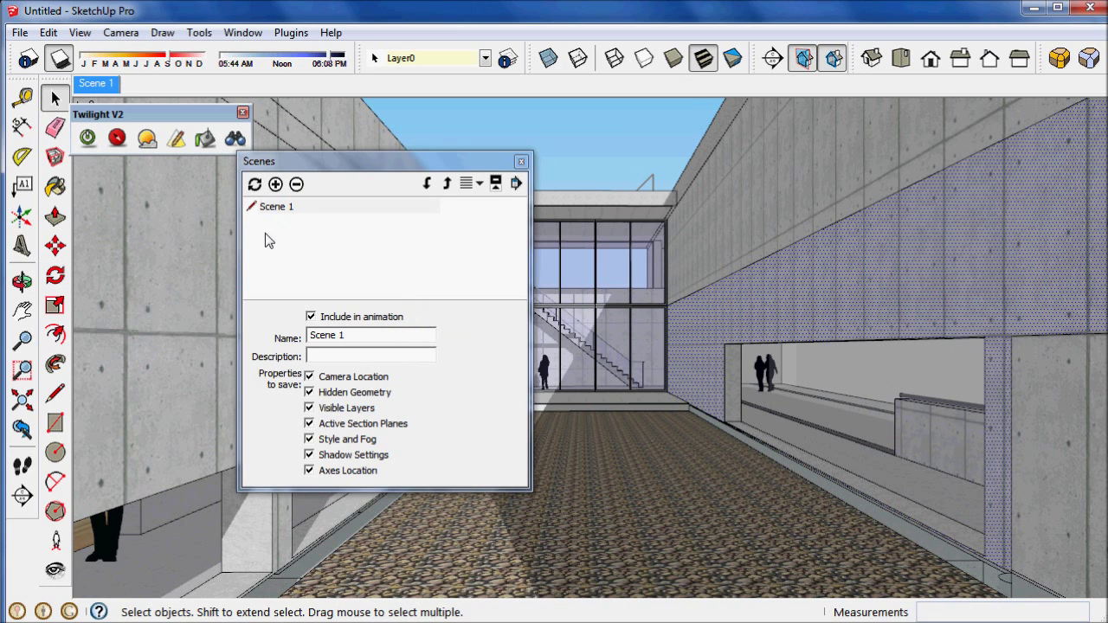
click(508, 58)
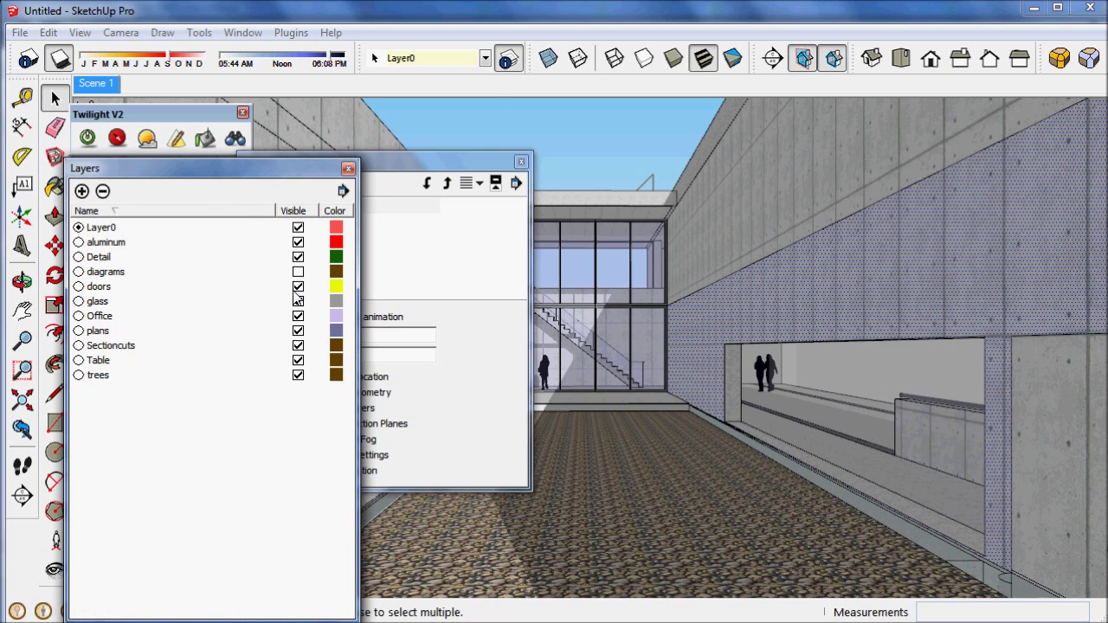
click(298, 345)
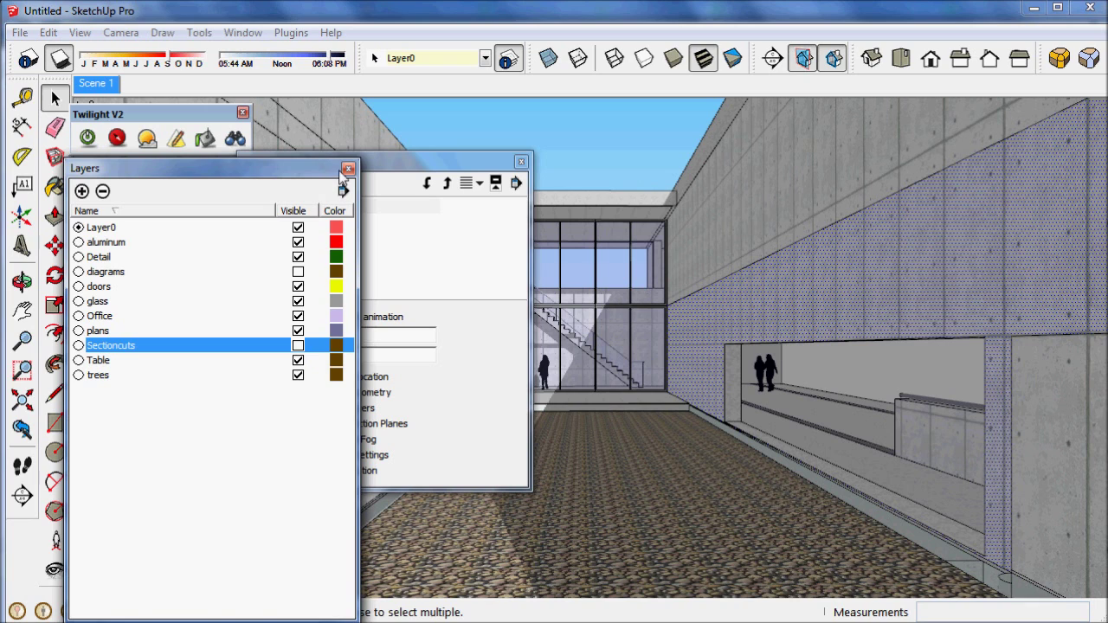
click(348, 168)
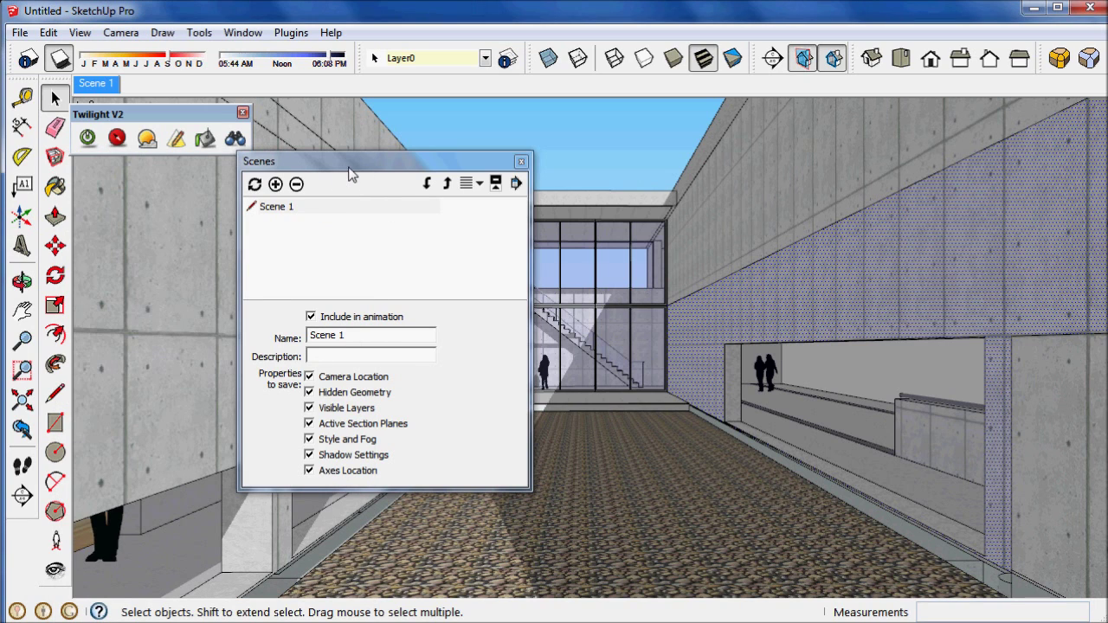
Update Scene 1 with the new layer visibility and start a Twilight render of it
right_click(113, 86)
click(156, 159)
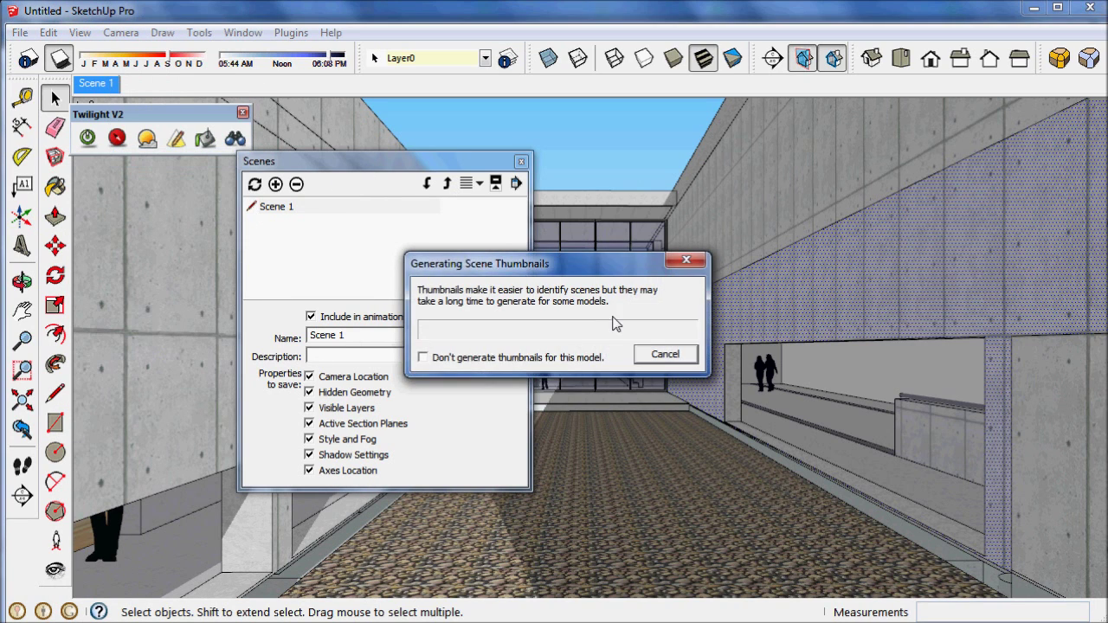
click(522, 163)
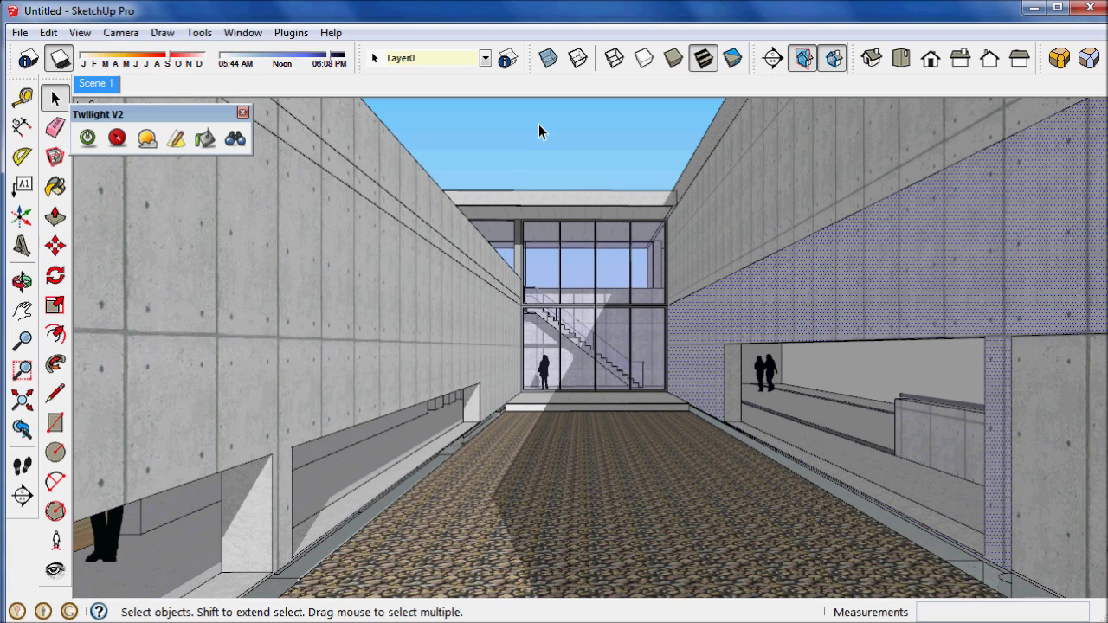
click(88, 139)
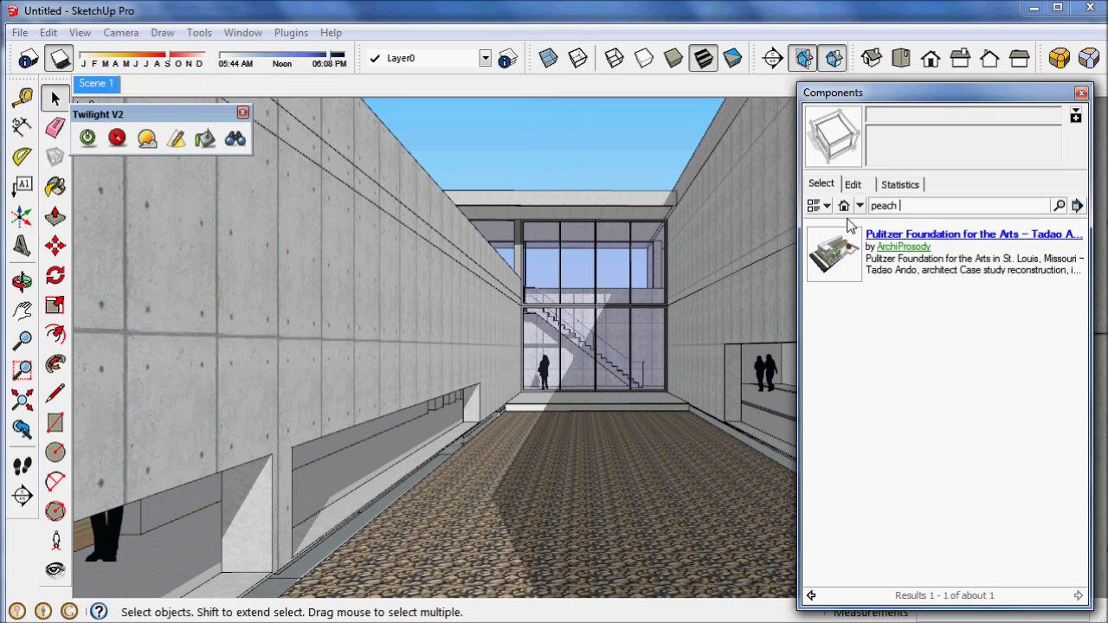
Search 3D Warehouse for 'peach tree' and place '3d tree - peach tree' in the courtyard centre
key(Return)
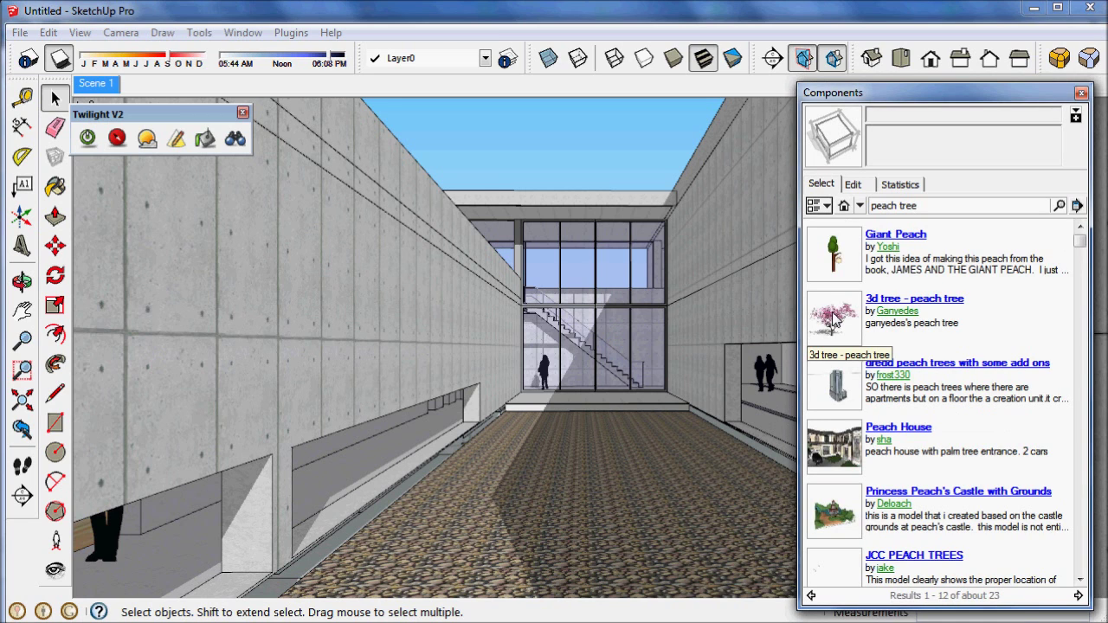
click(833, 320)
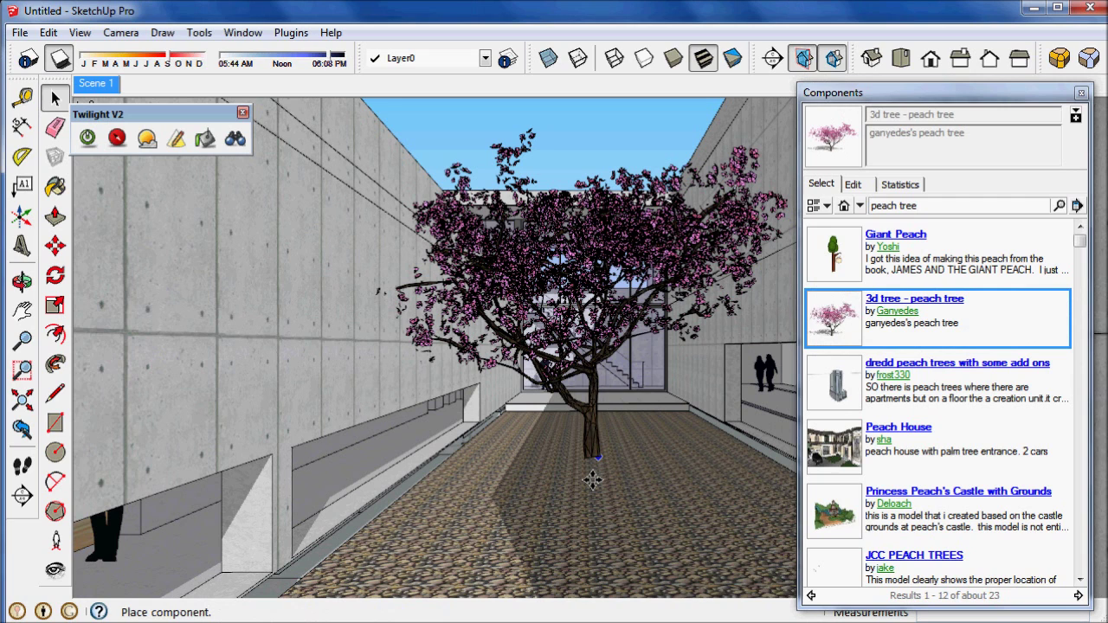
click(602, 505)
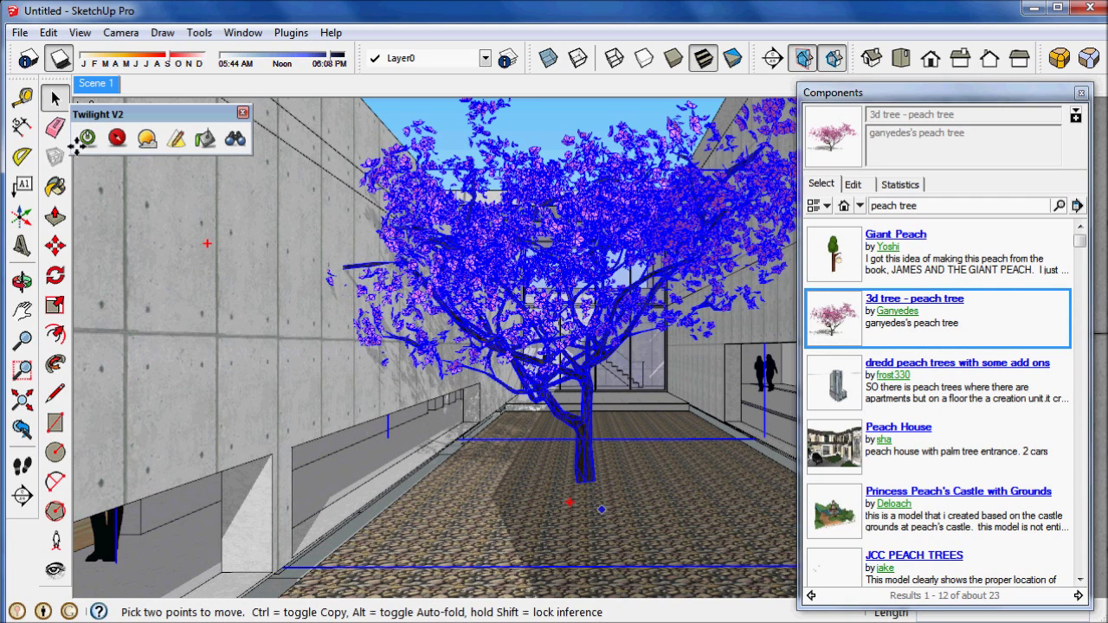
Sample the tree's pink blossom material with the Paint Bucket
click(55, 183)
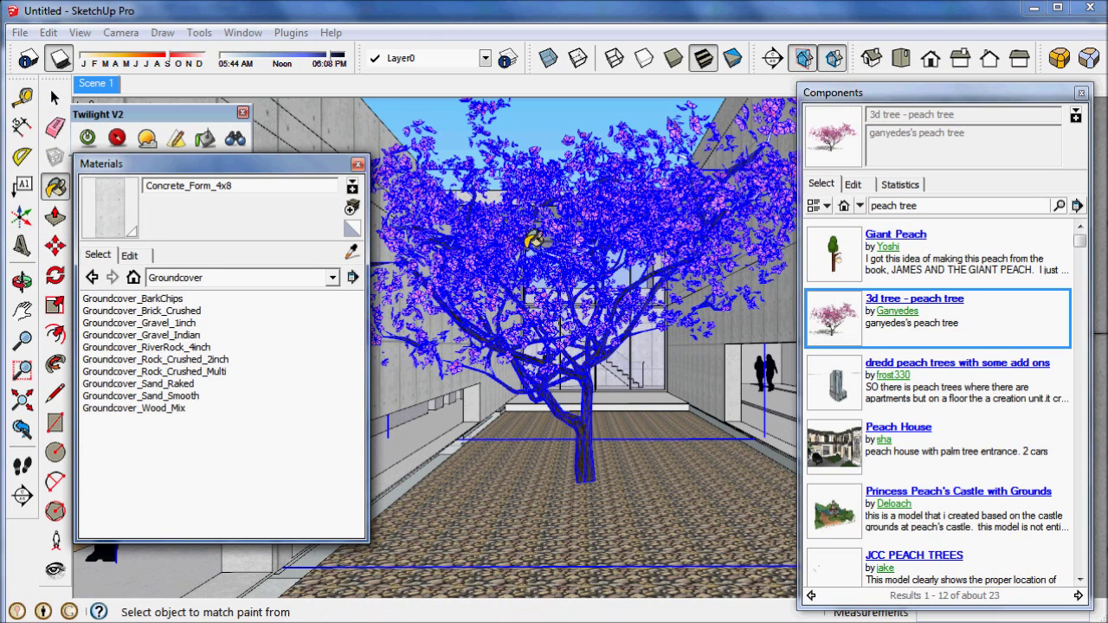
middle_drag(515, 218, 510, 226)
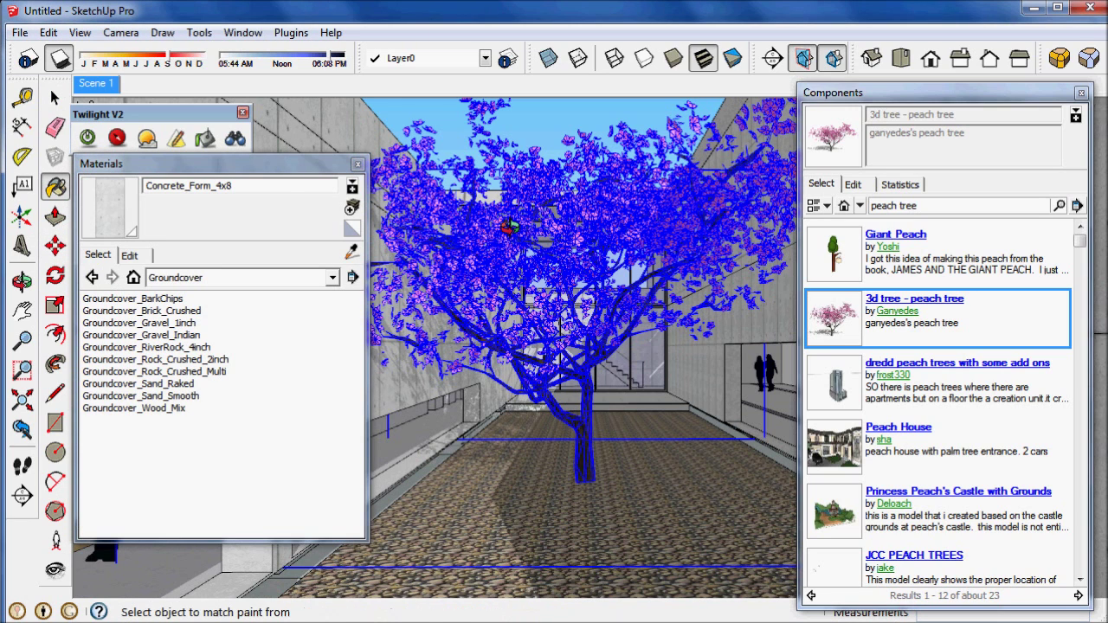
key(ctrl+t)
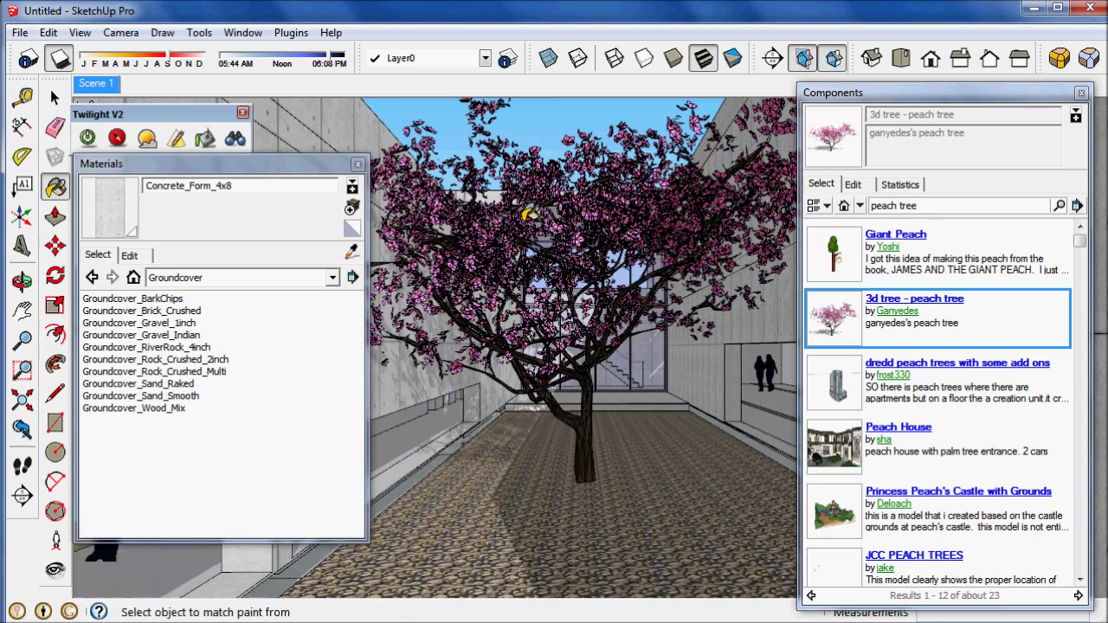
scroll(528, 212, up, 3)
alt+click(710, 251)
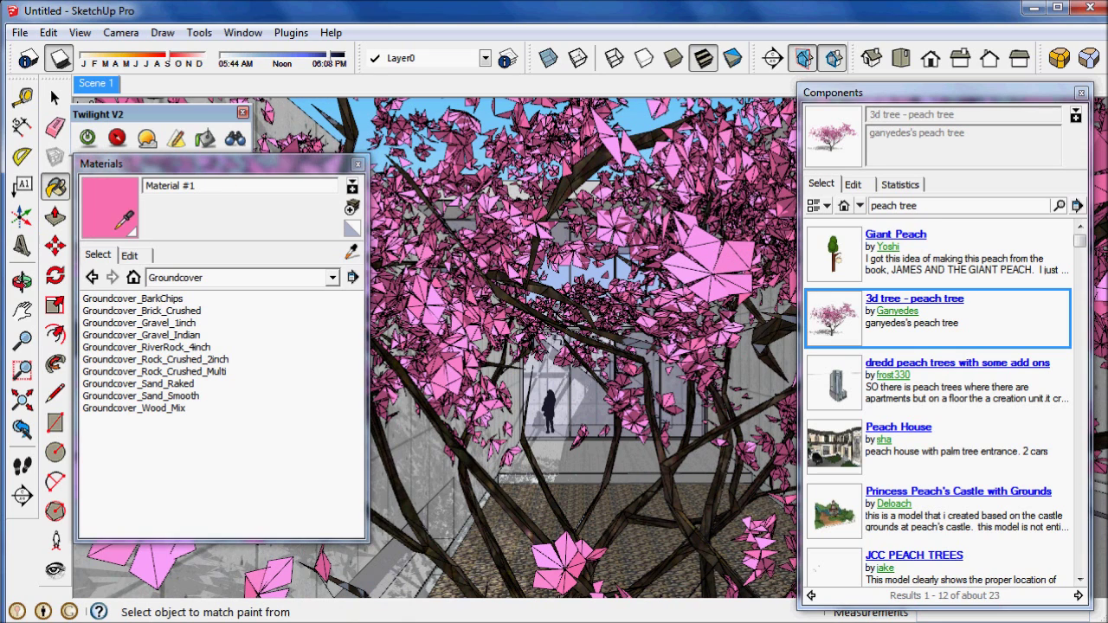
Rename the blossom material to petals and set its saturation to 42 and brightness to 90
click(129, 255)
drag(224, 182, 113, 179)
text(petals)
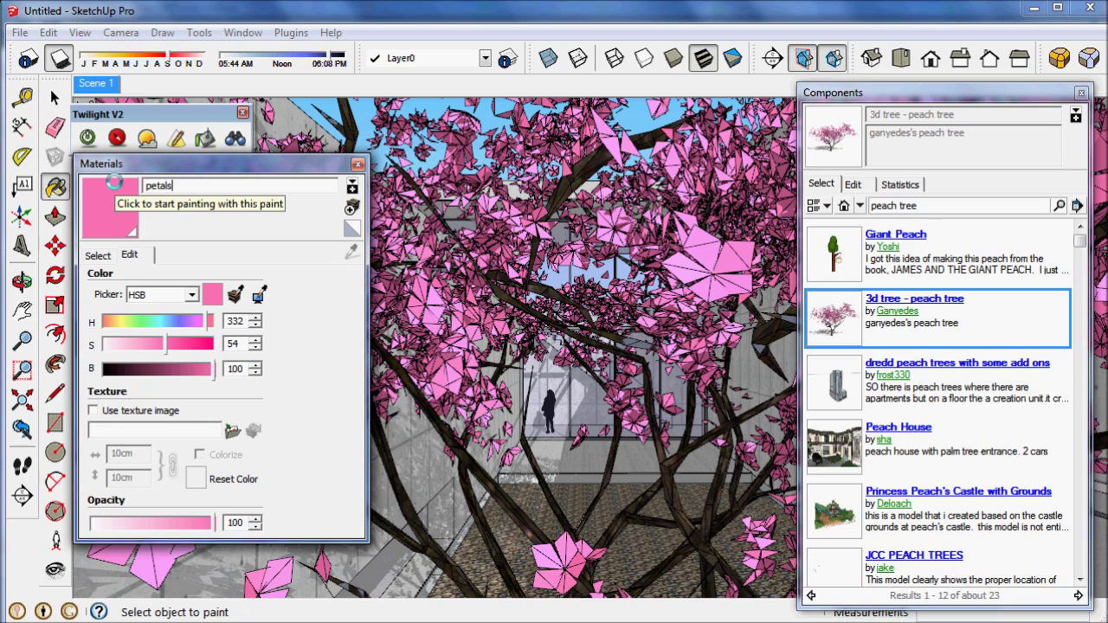
click(254, 372)
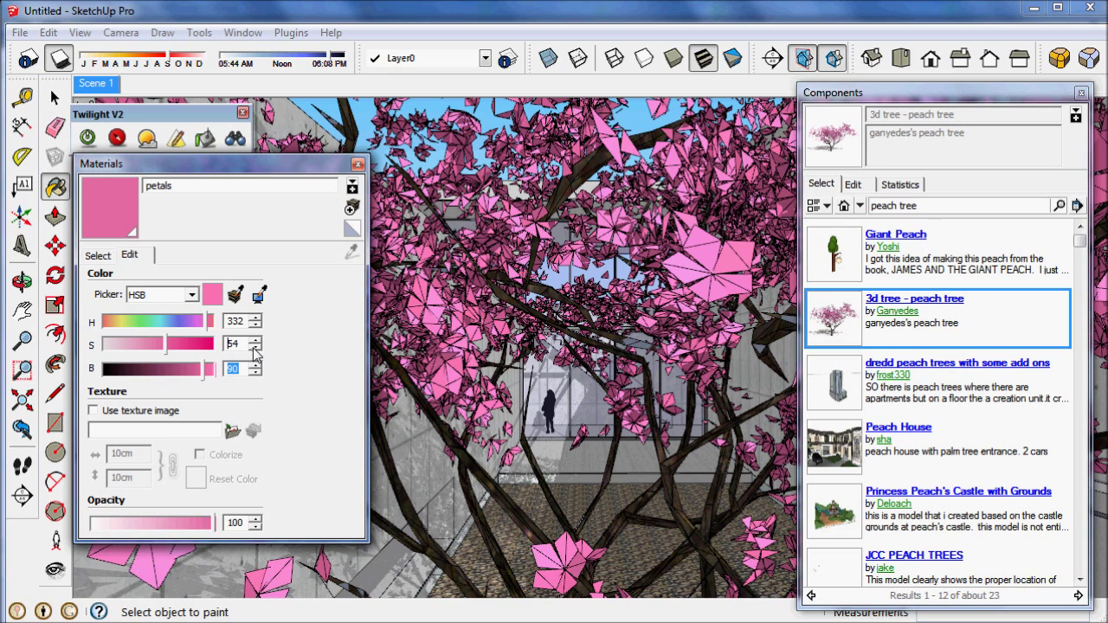
click(255, 347)
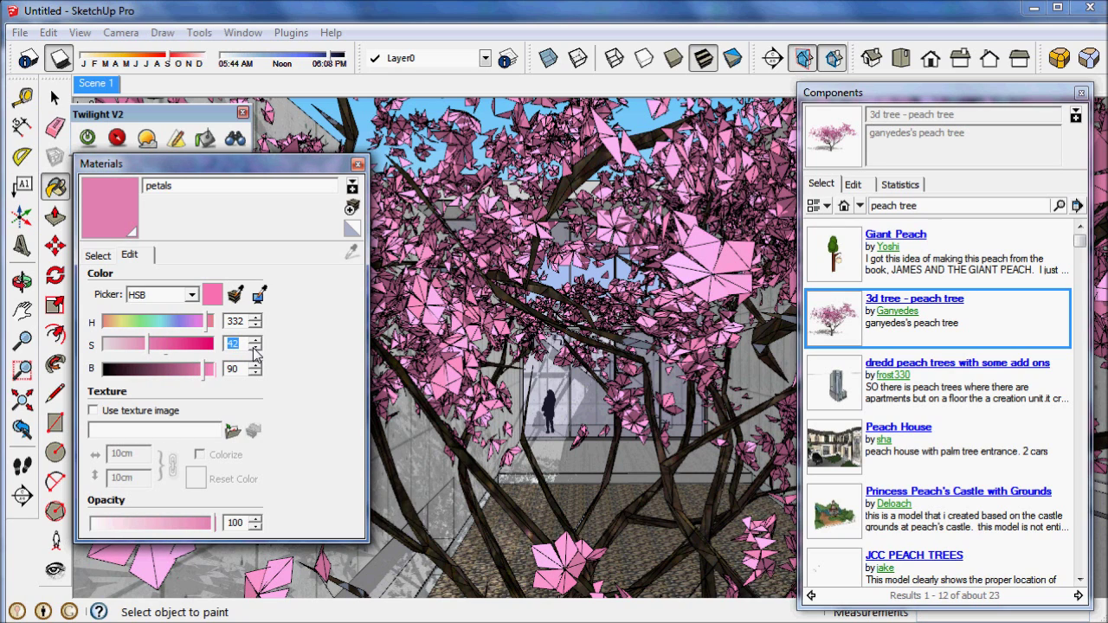
click(359, 164)
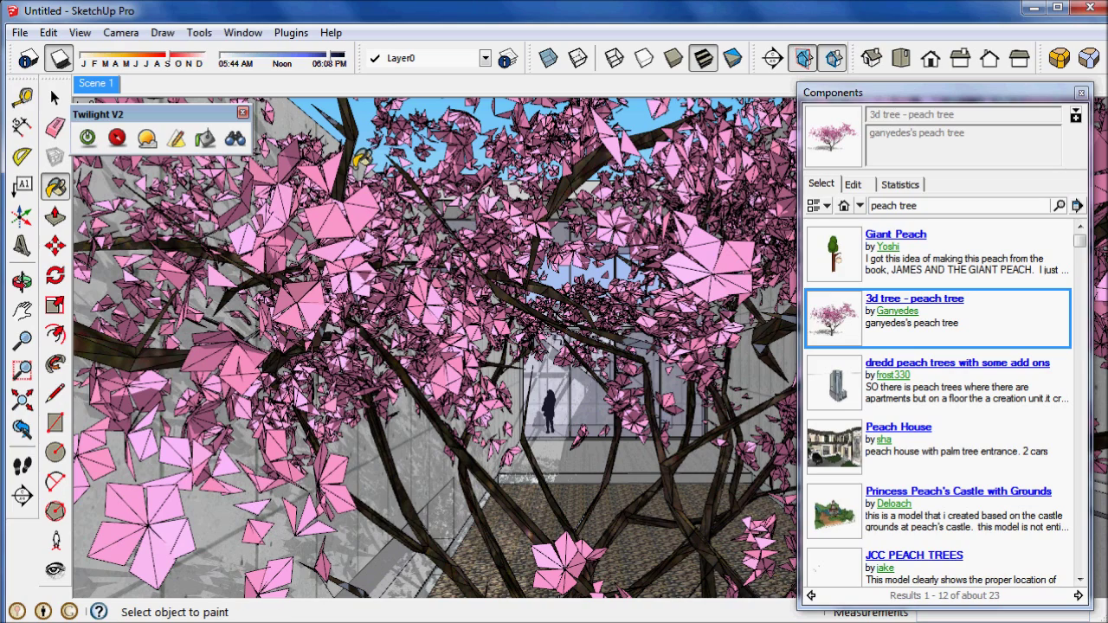
click(54, 97)
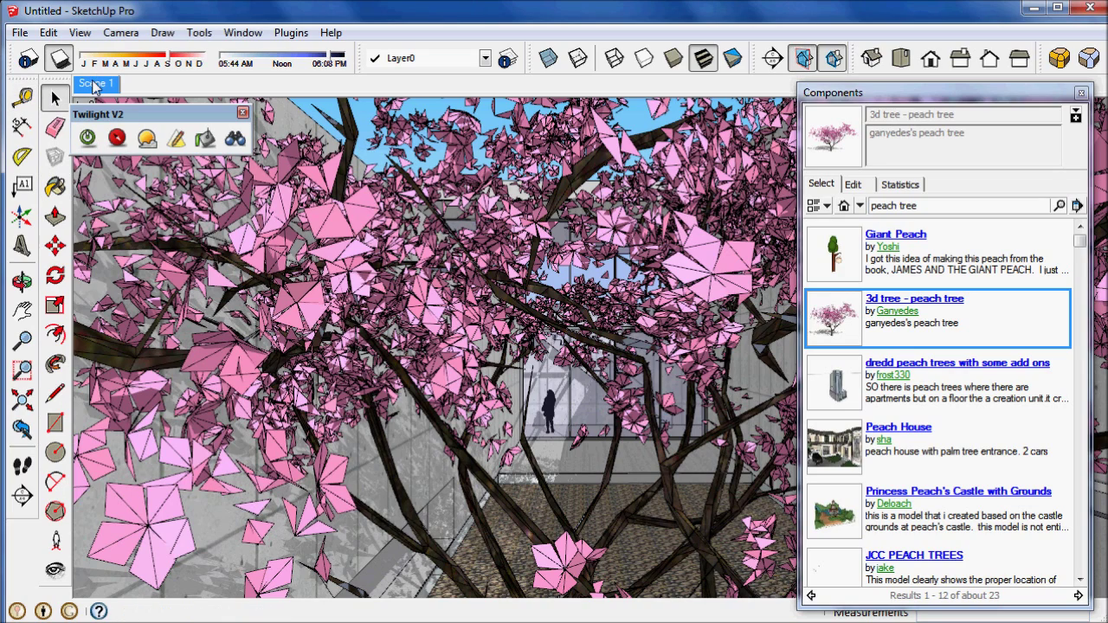
click(96, 84)
Select the peach tree and scale it uniformly to 0.81
click(432, 249)
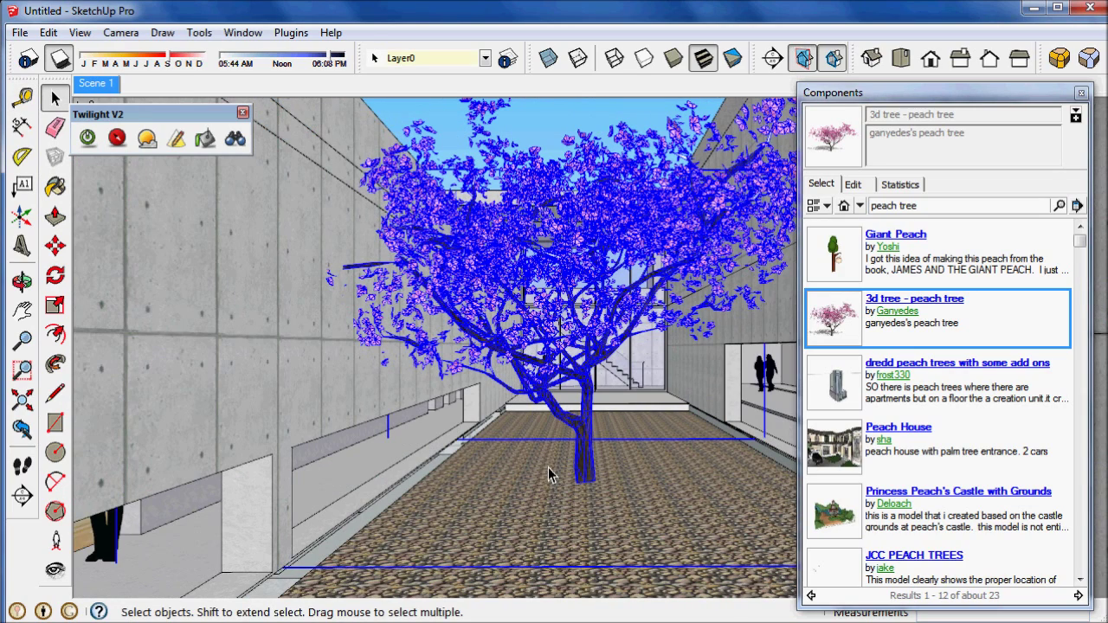
click(1080, 93)
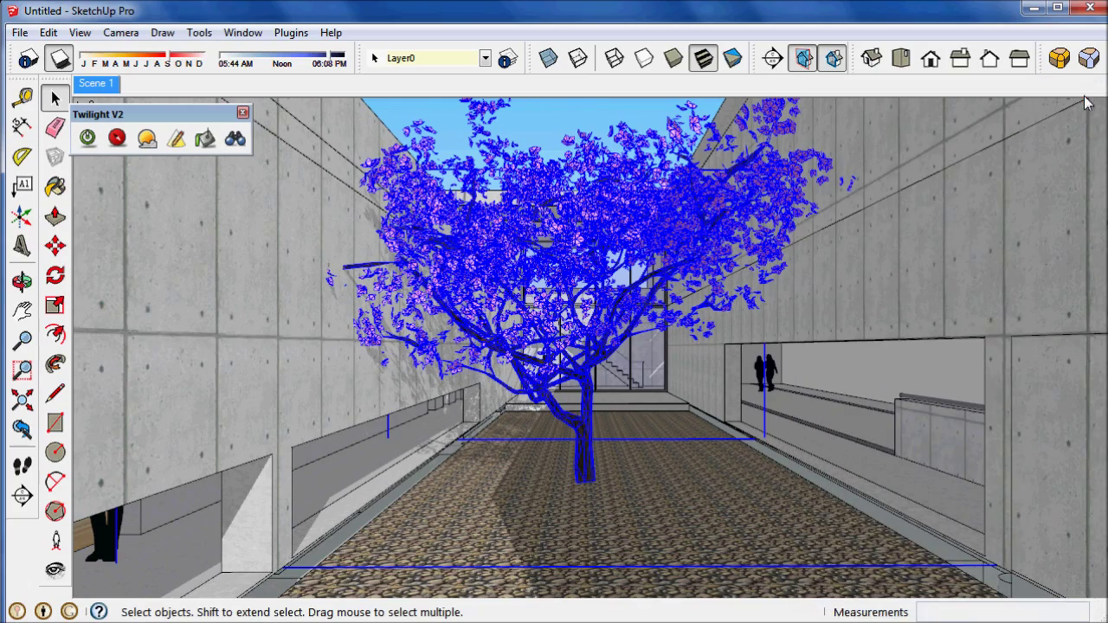
middle_drag(572, 398, 537, 363)
scroll(522, 309, down, 2)
middle_drag(522, 309, 645, 402)
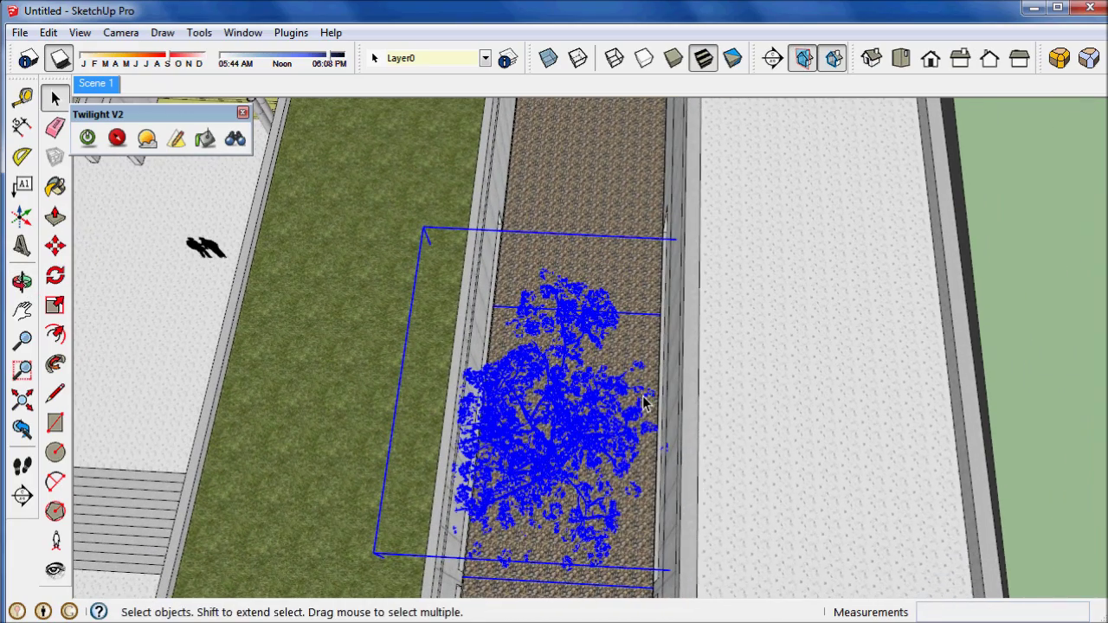
key(s)
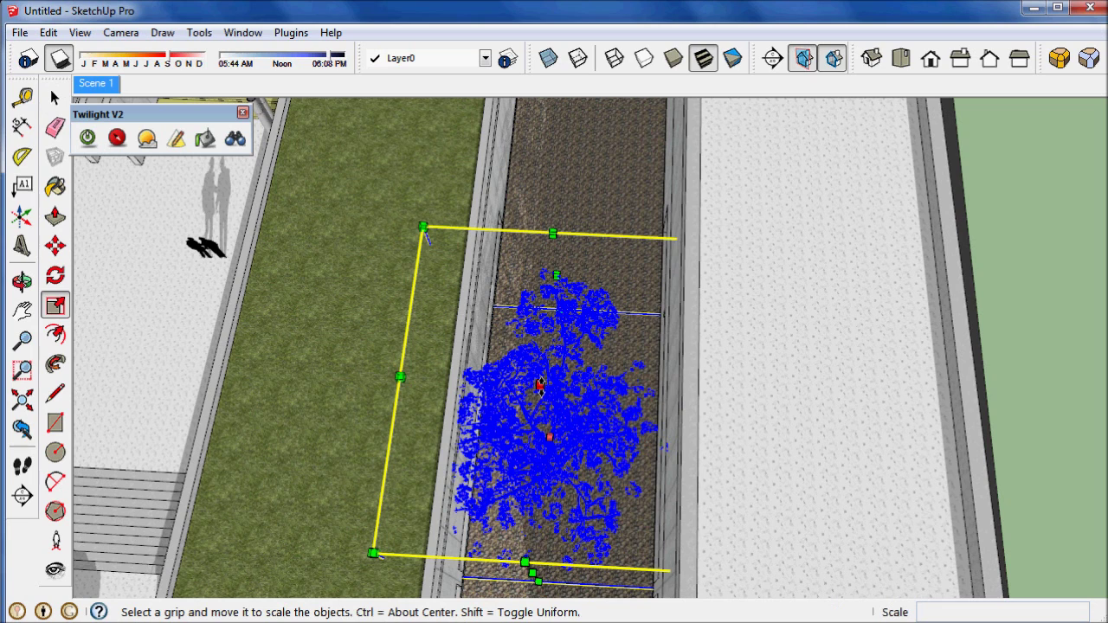
drag(539, 390, 541, 397)
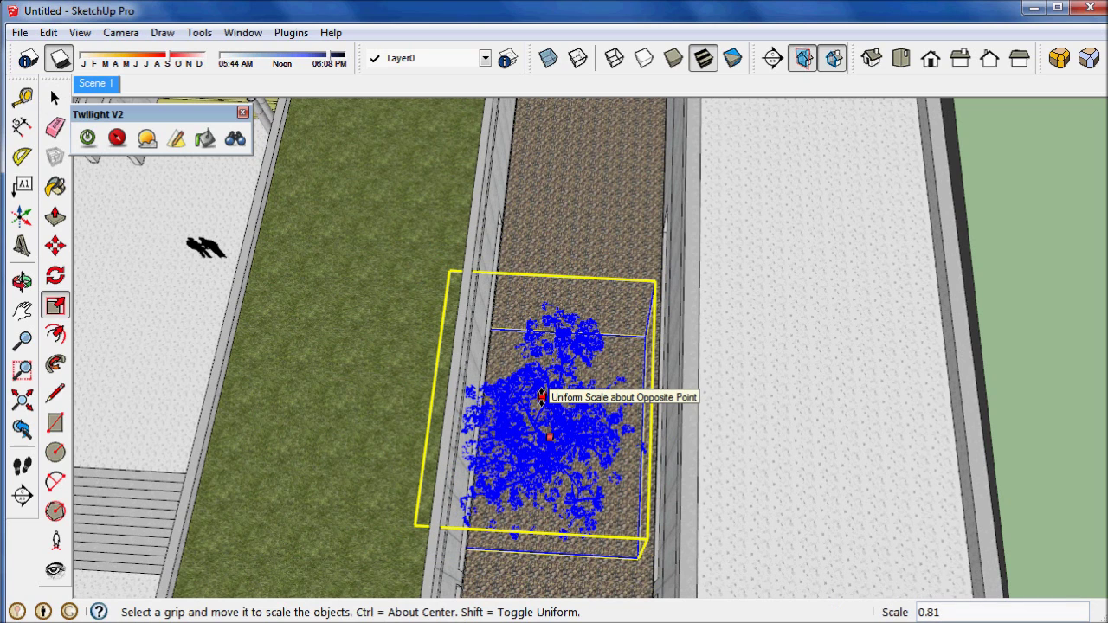
Move the tree 902cm back toward the glass facade, deselect it, and open Twilight Render
key(m)
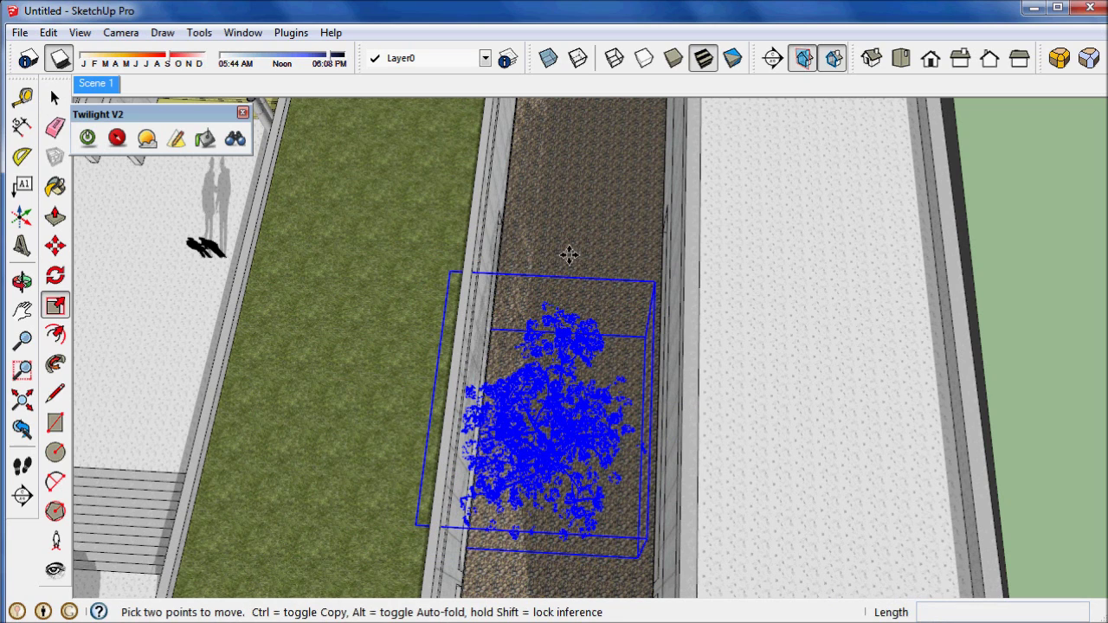
click(559, 241)
click(571, 239)
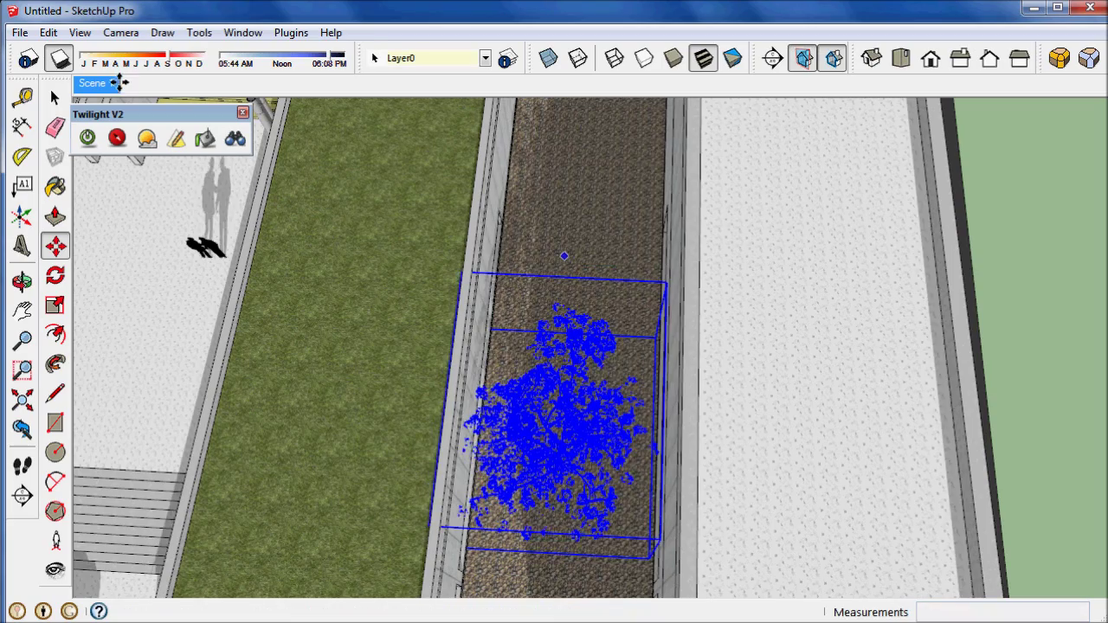
click(97, 83)
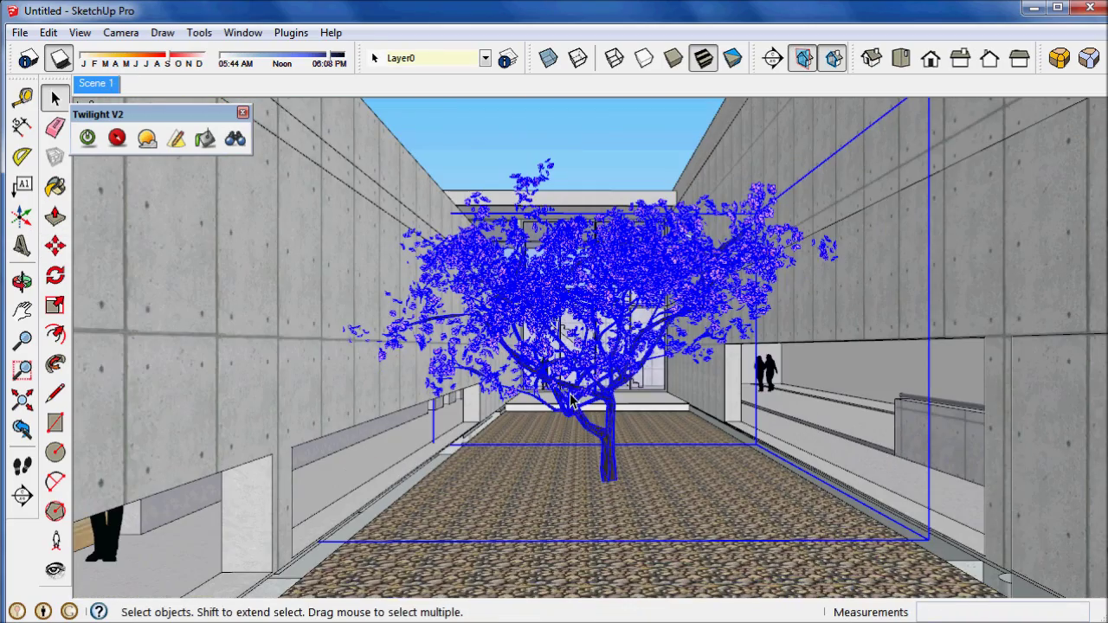
key(m)
click(608, 485)
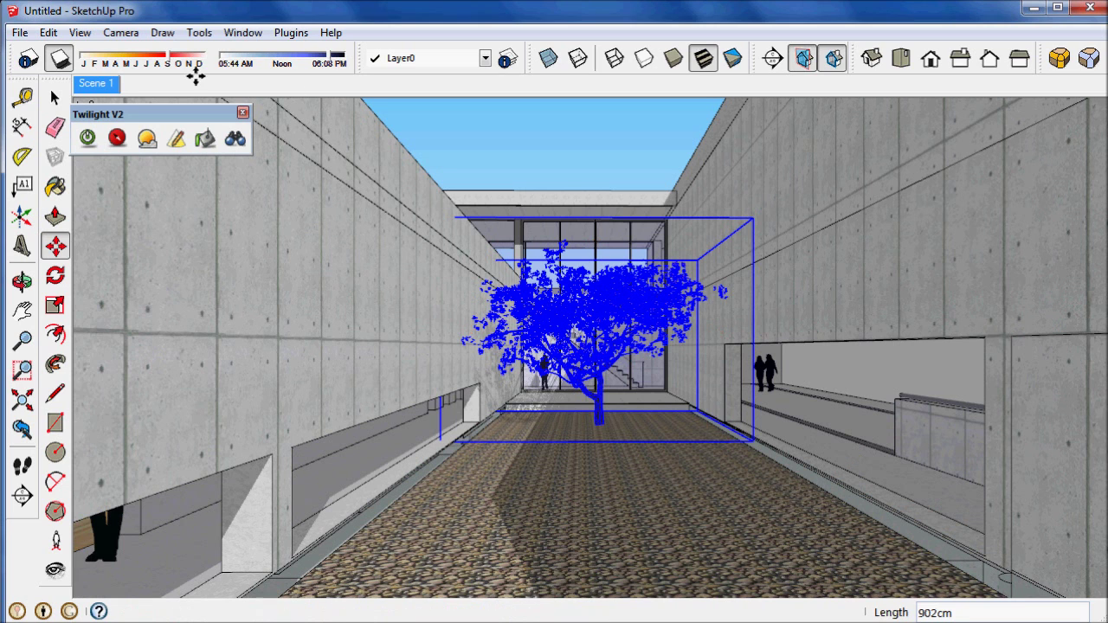
click(54, 99)
click(496, 155)
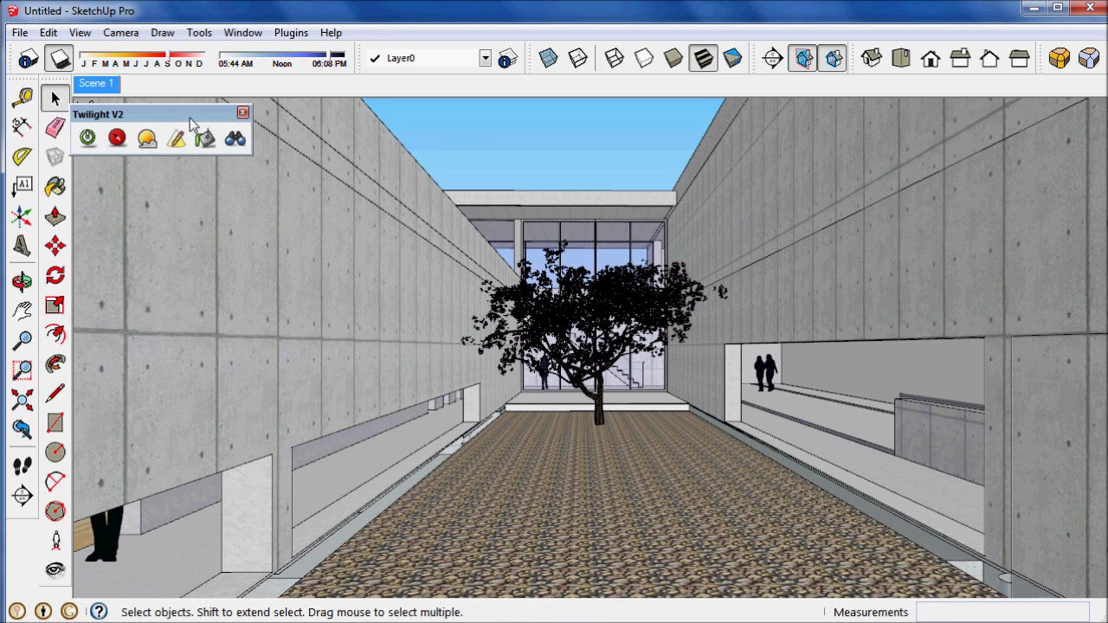
click(87, 138)
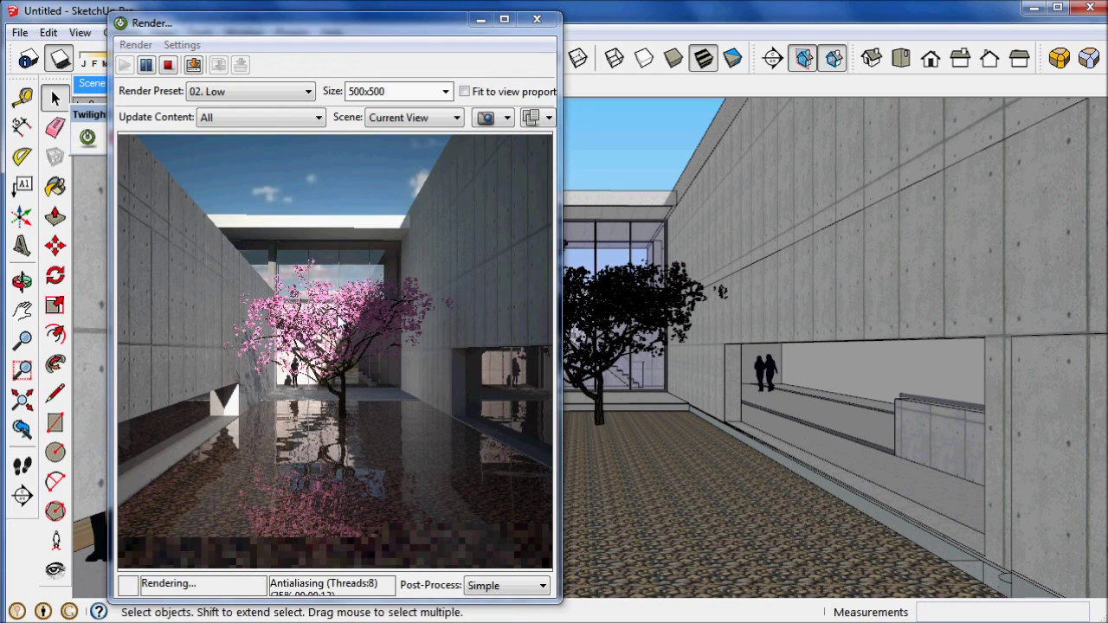
Close the finished low-quality render and start a Twilight exploration render
drag(561, 328, 604, 328)
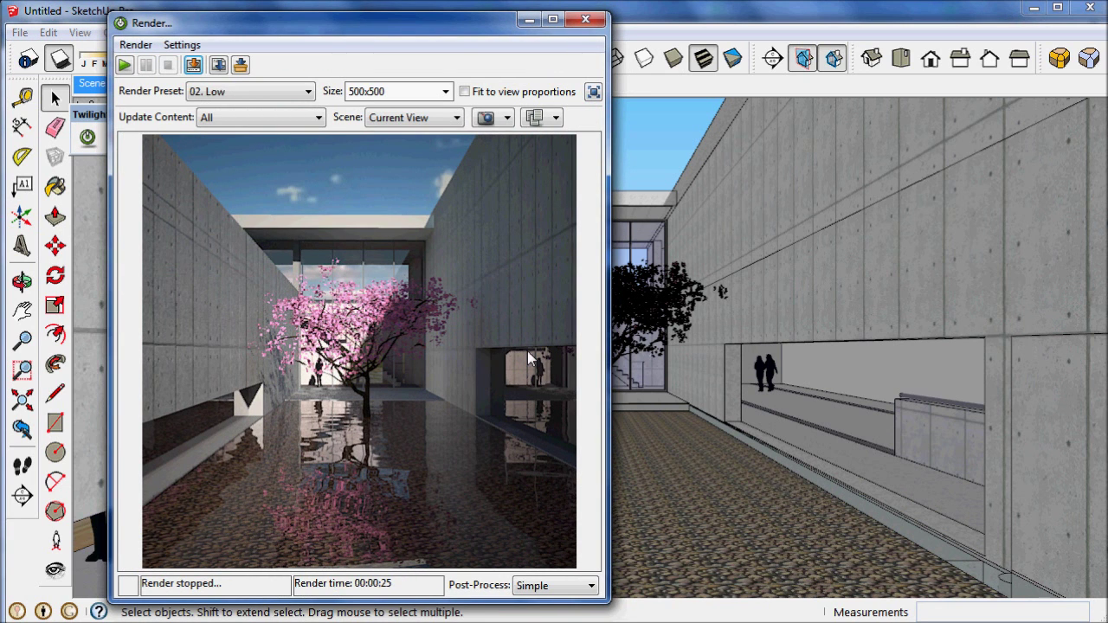
click(585, 18)
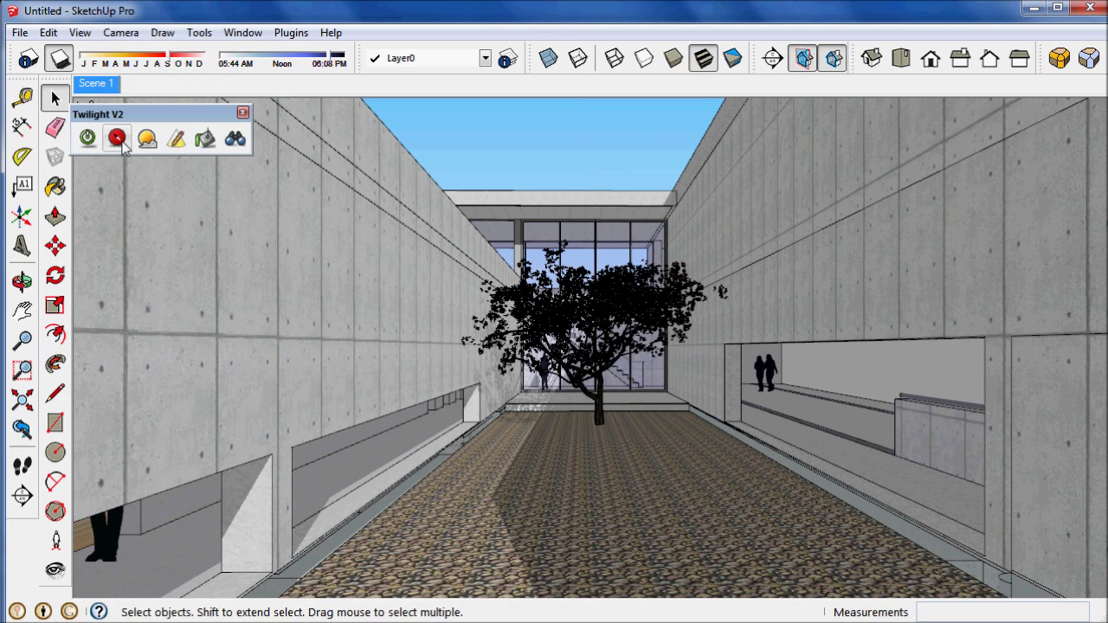
click(118, 140)
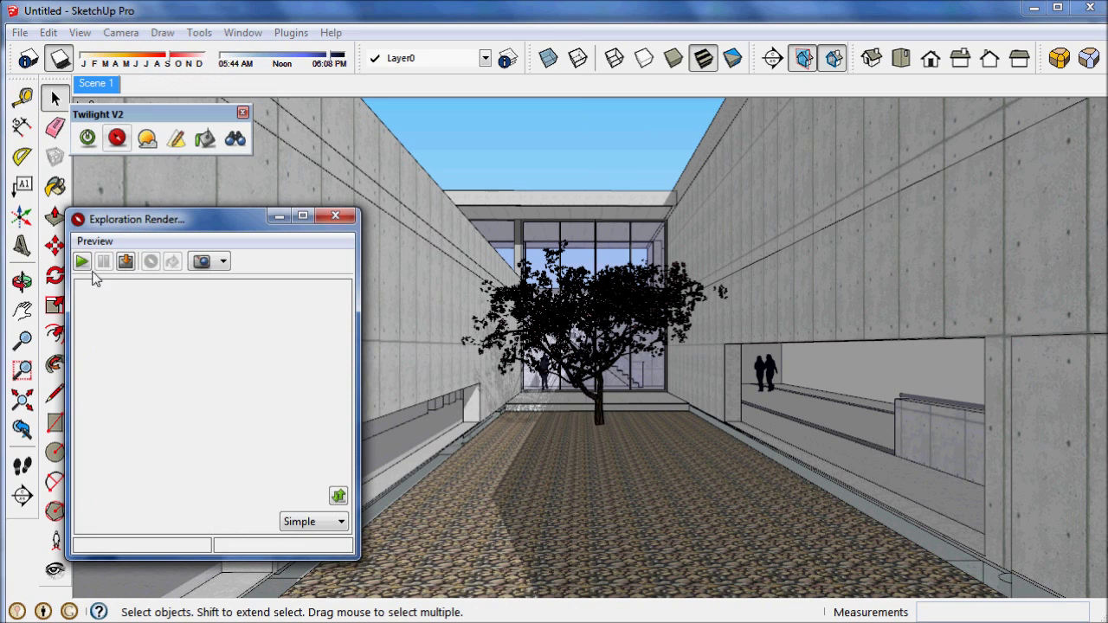
click(81, 261)
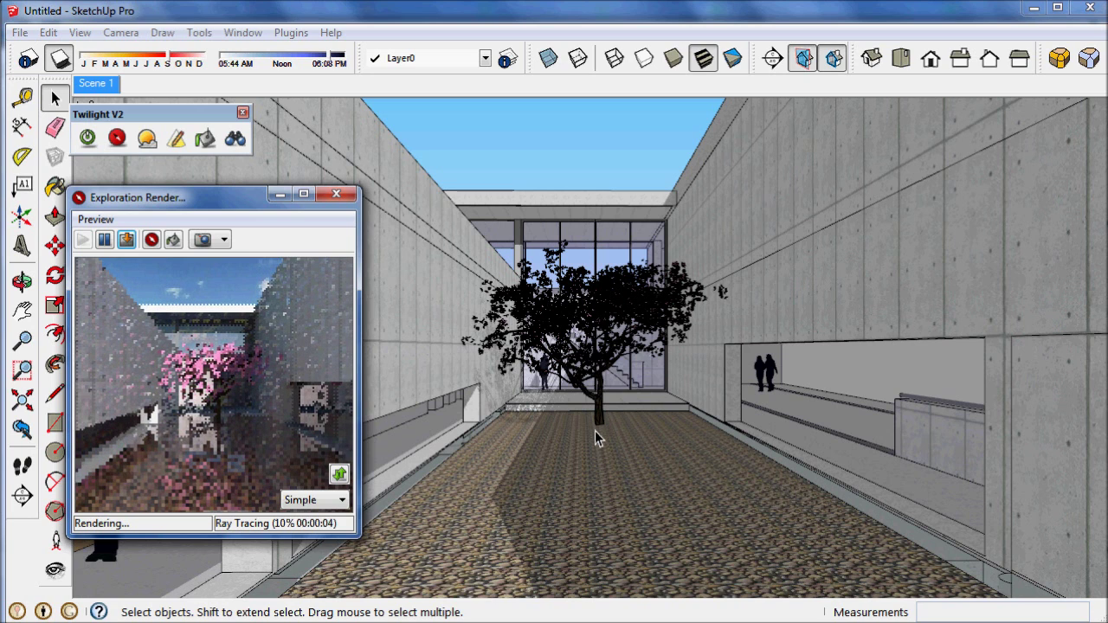
Walk toward the peach tree, close the exploration preview, and orbit to a closer view
click(22, 466)
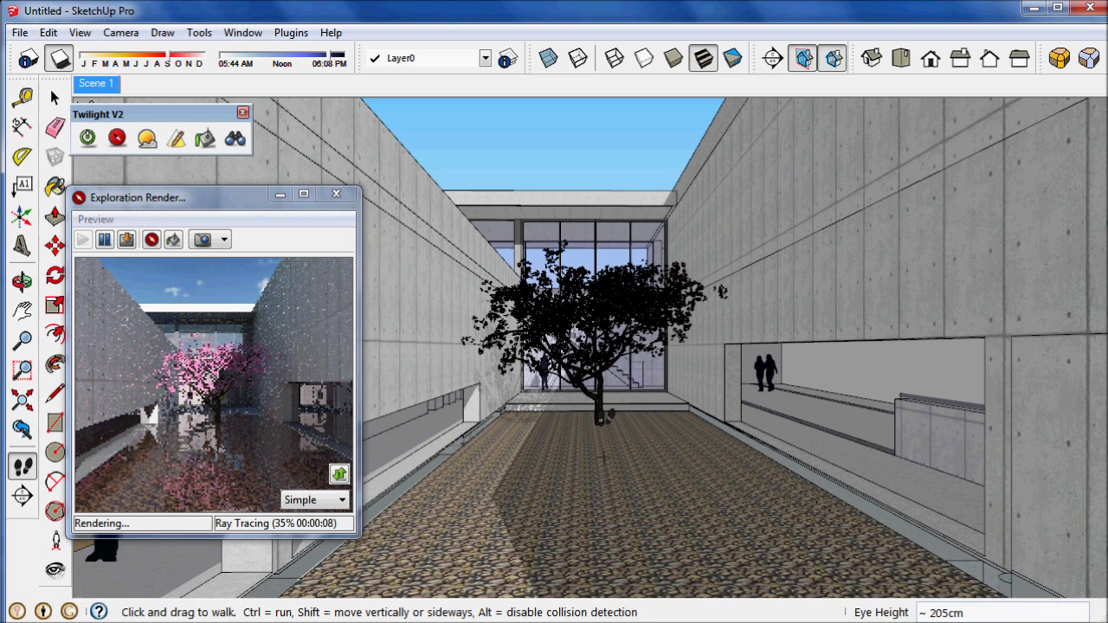
mouse_move(606, 422)
mouse_down()
mouse_move(609, 405)
mouse_move(597, 413)
mouse_up()
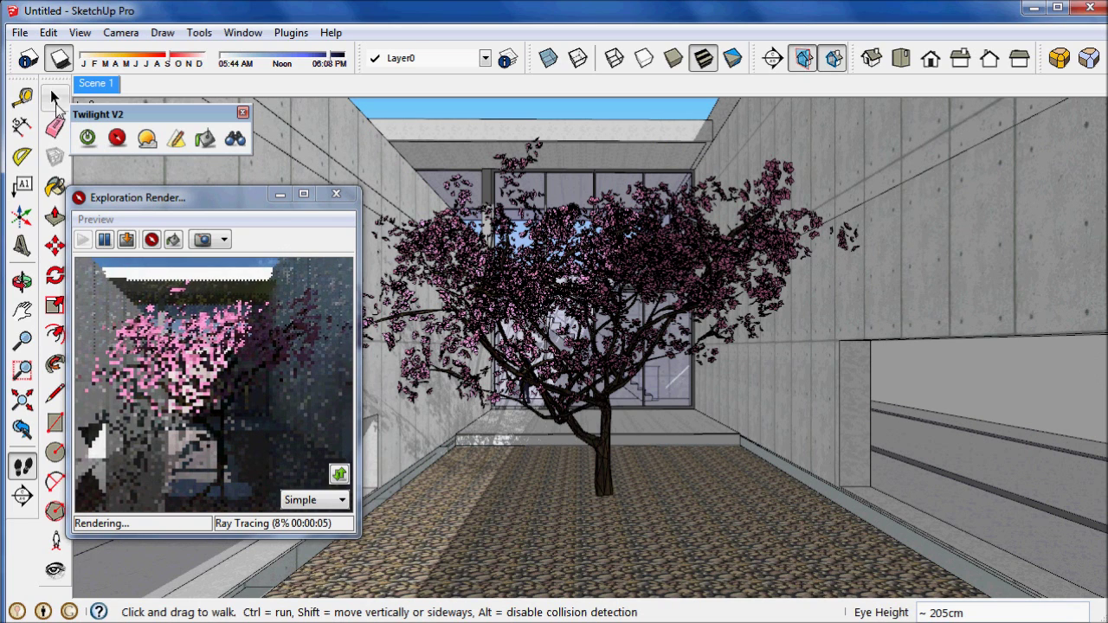
click(54, 97)
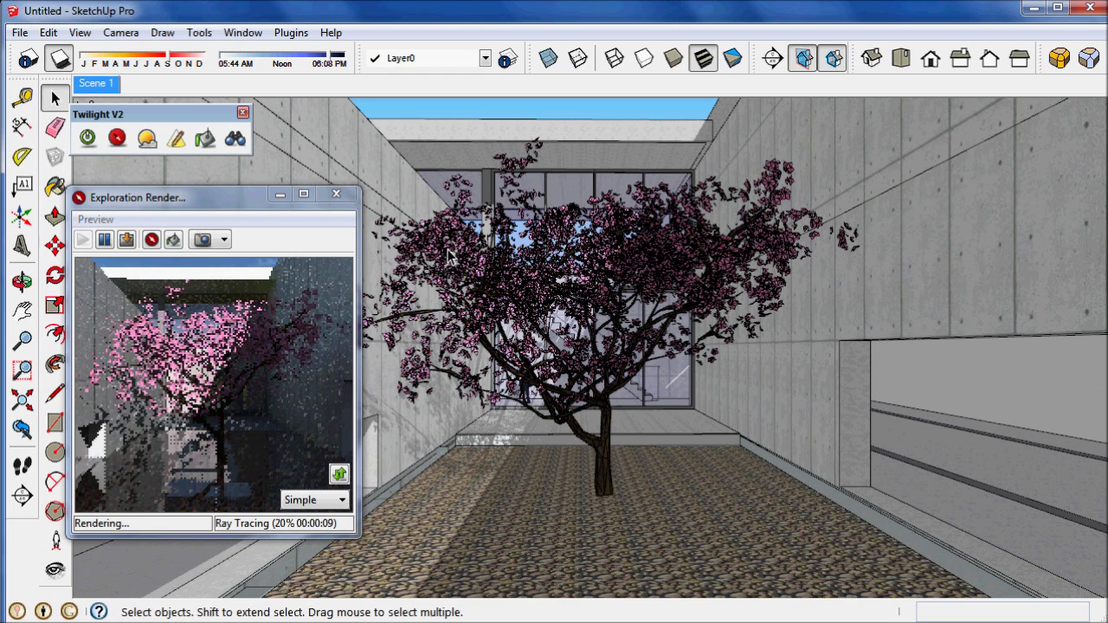
click(337, 193)
middle_drag(502, 320, 562, 325)
drag(563, 326, 613, 416)
key(space)
key(o)
Frame the view with Twilight's camera guides, dolly back to centre the tree, and open Twilight Render
key(space)
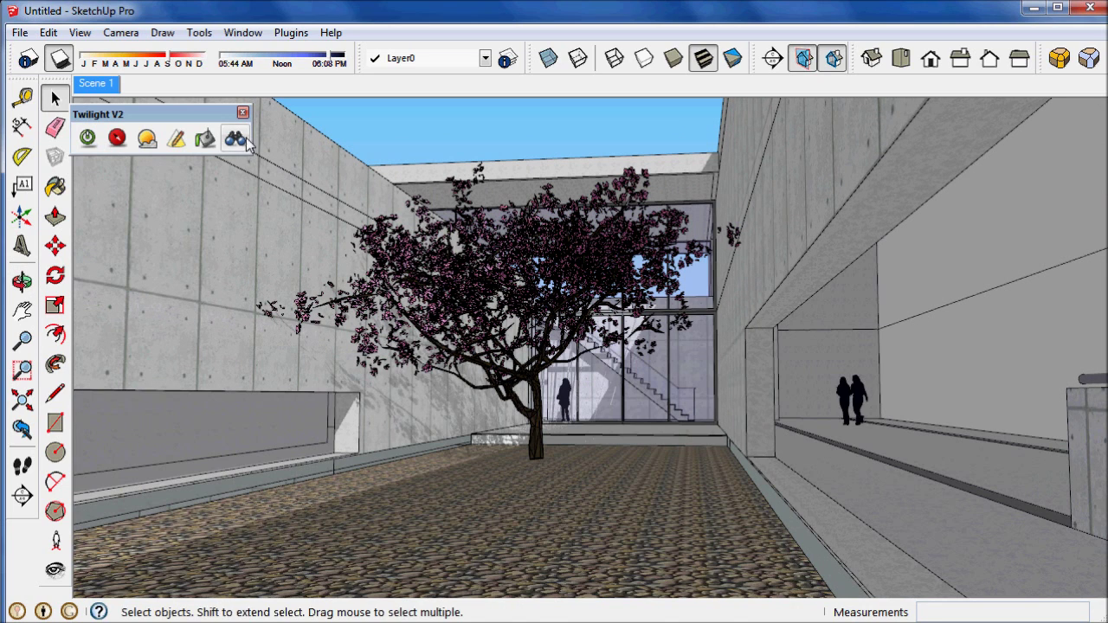
click(244, 138)
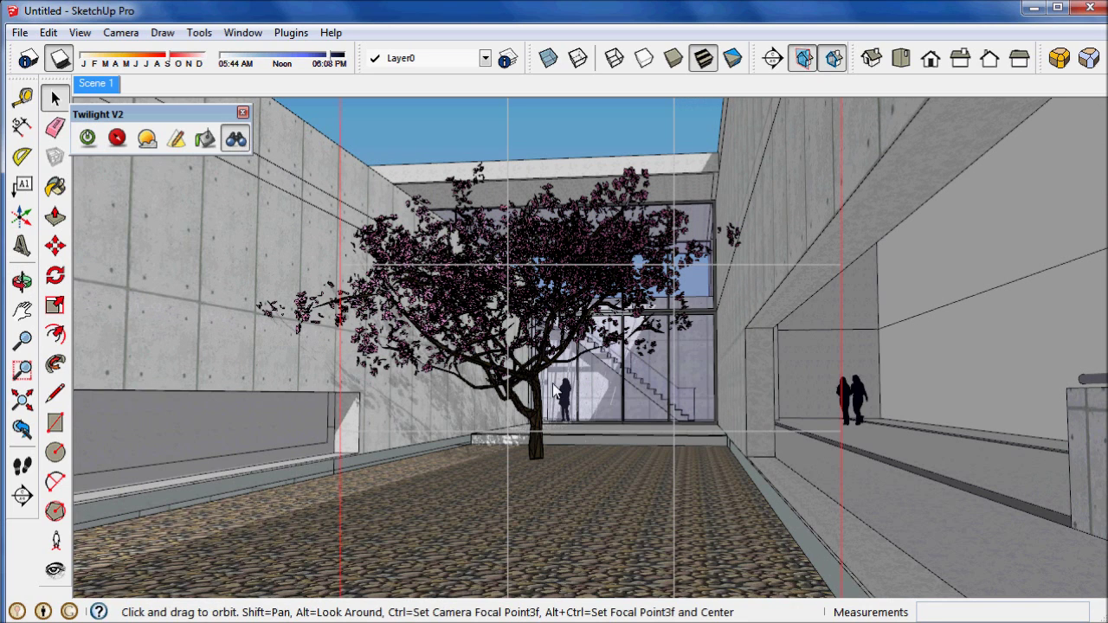
drag(578, 399, 583, 399)
scroll(582, 399, down, 2)
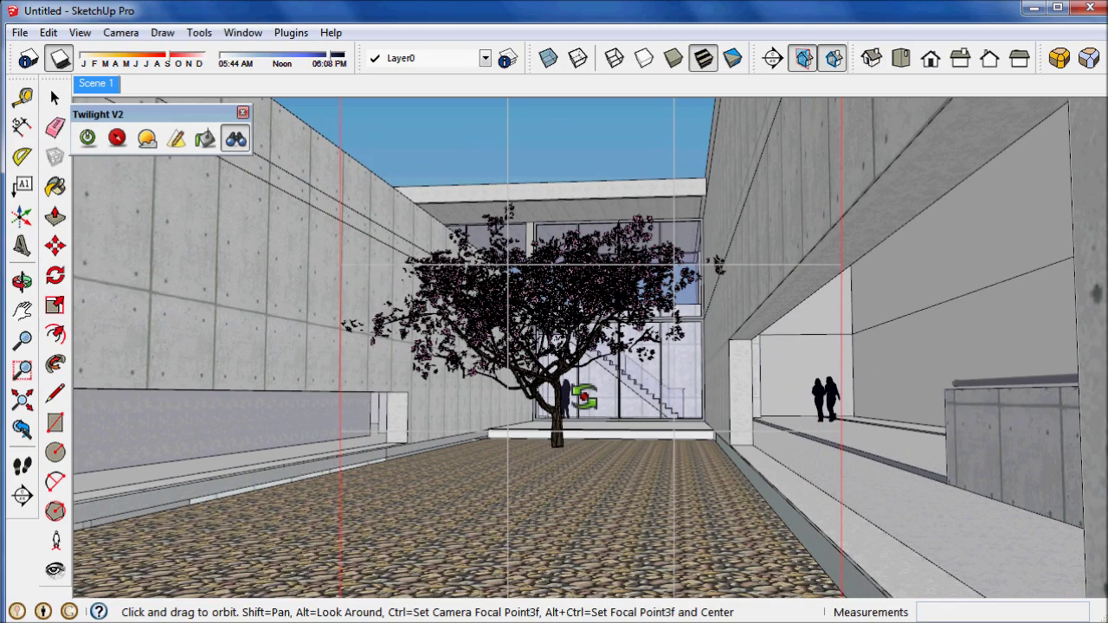
drag(586, 398, 584, 397)
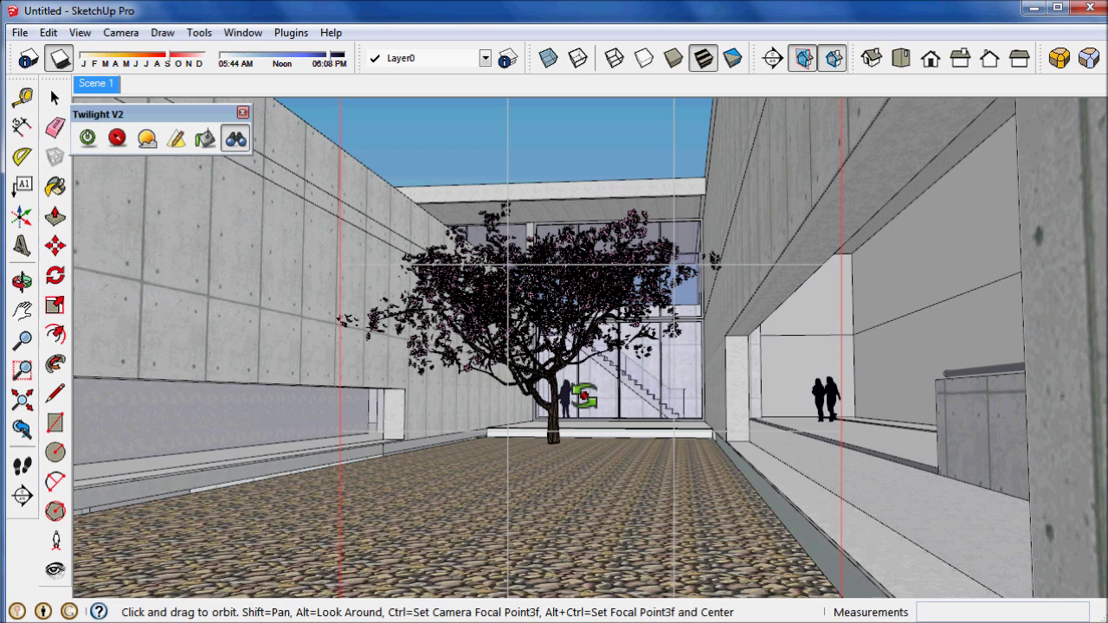
click(89, 140)
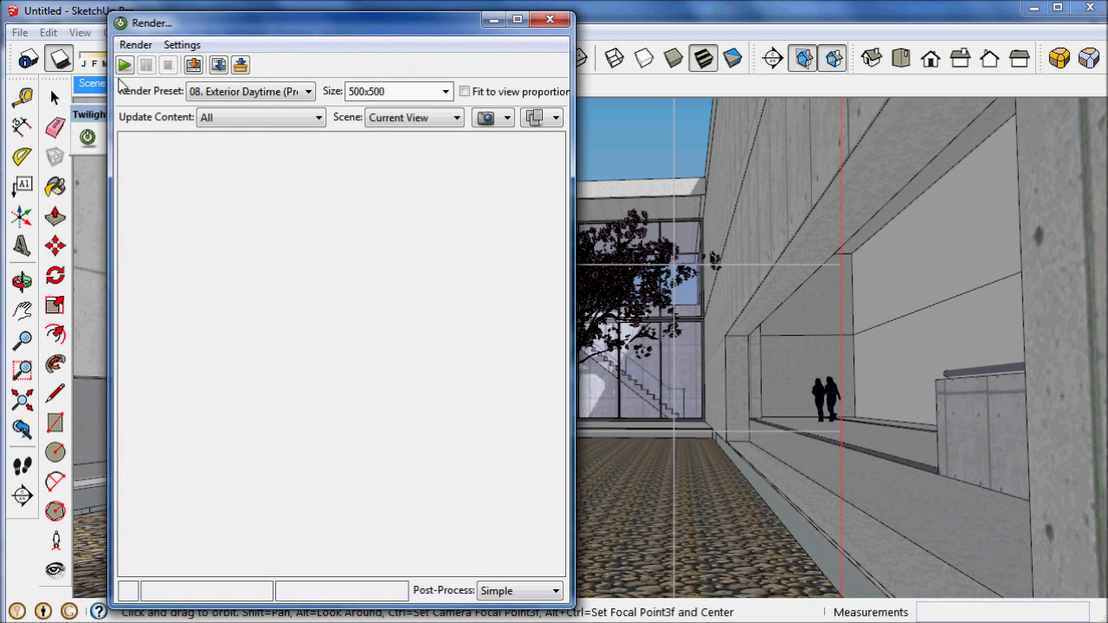
Start the Exterior Daytime render and set the post-process Gamma to 1
click(124, 66)
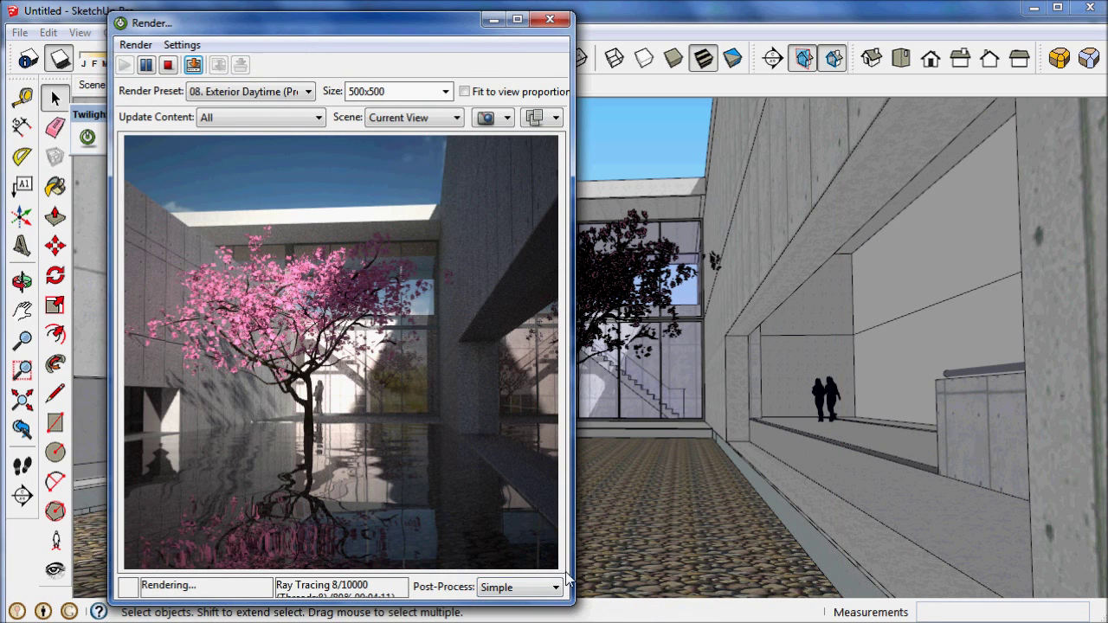
drag(571, 568, 749, 571)
click(734, 588)
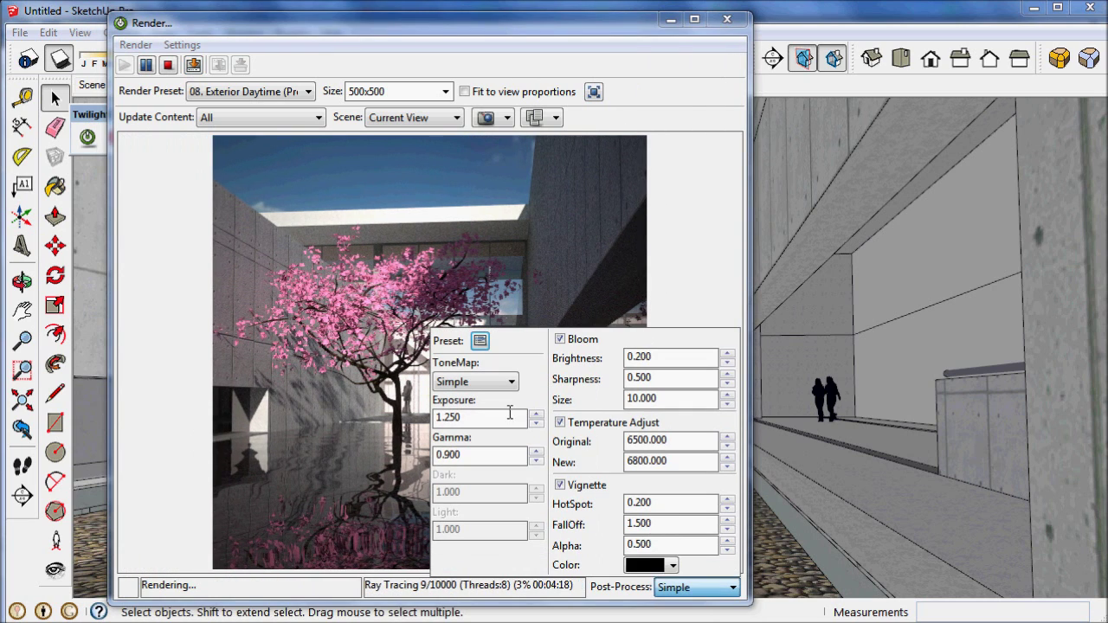
drag(463, 455, 436, 455)
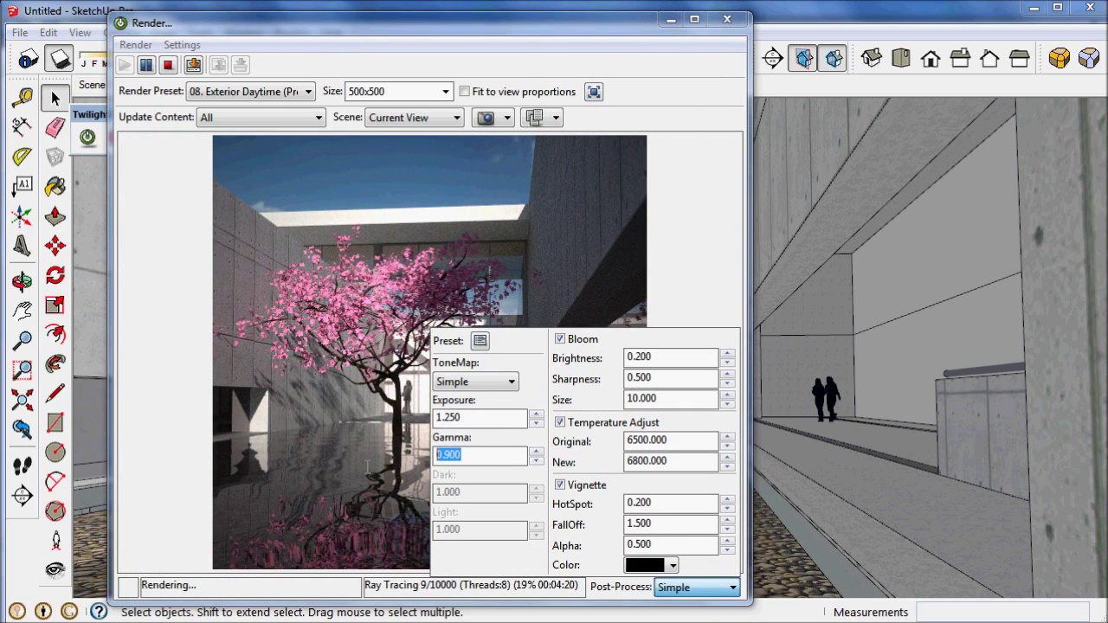
text(1)
click(706, 263)
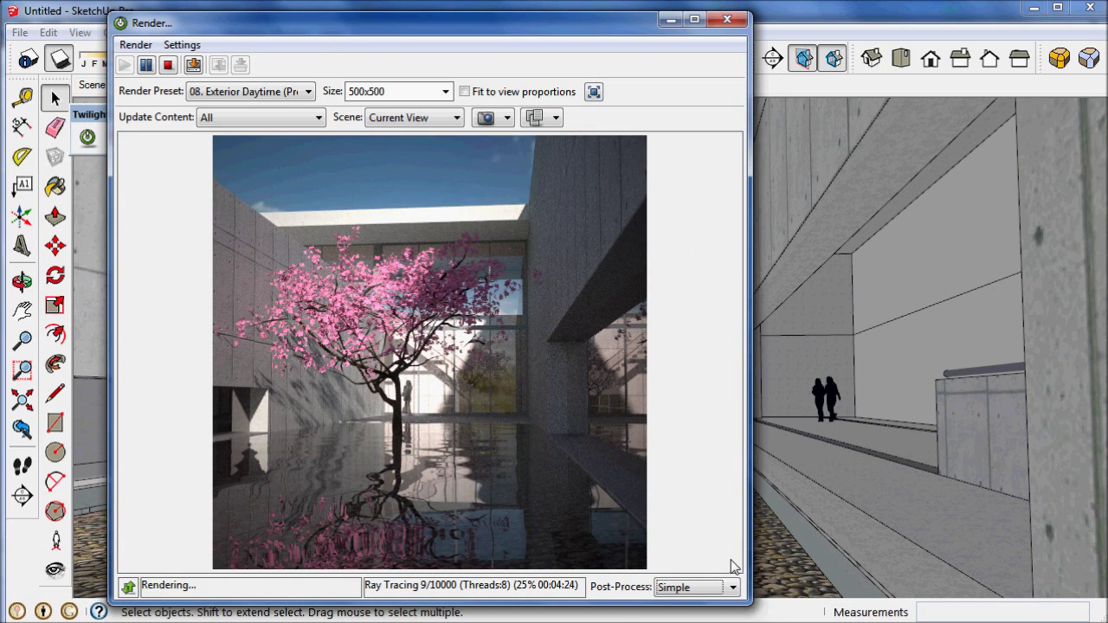
Set the post-process vignette HotSpot to 1
click(732, 587)
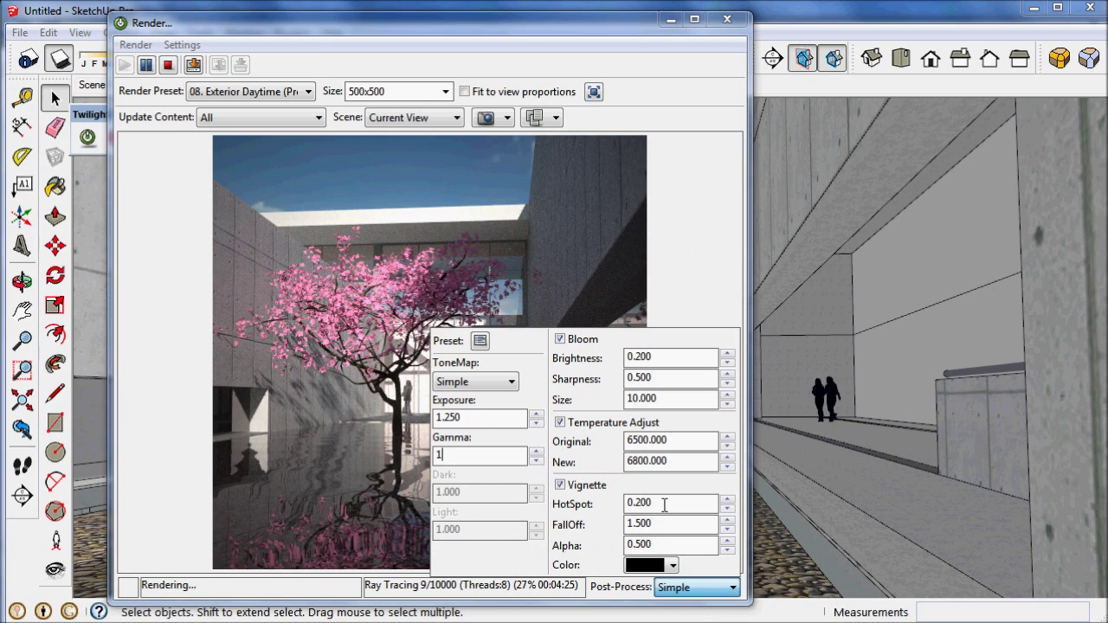
drag(664, 505, 611, 508)
text(1)
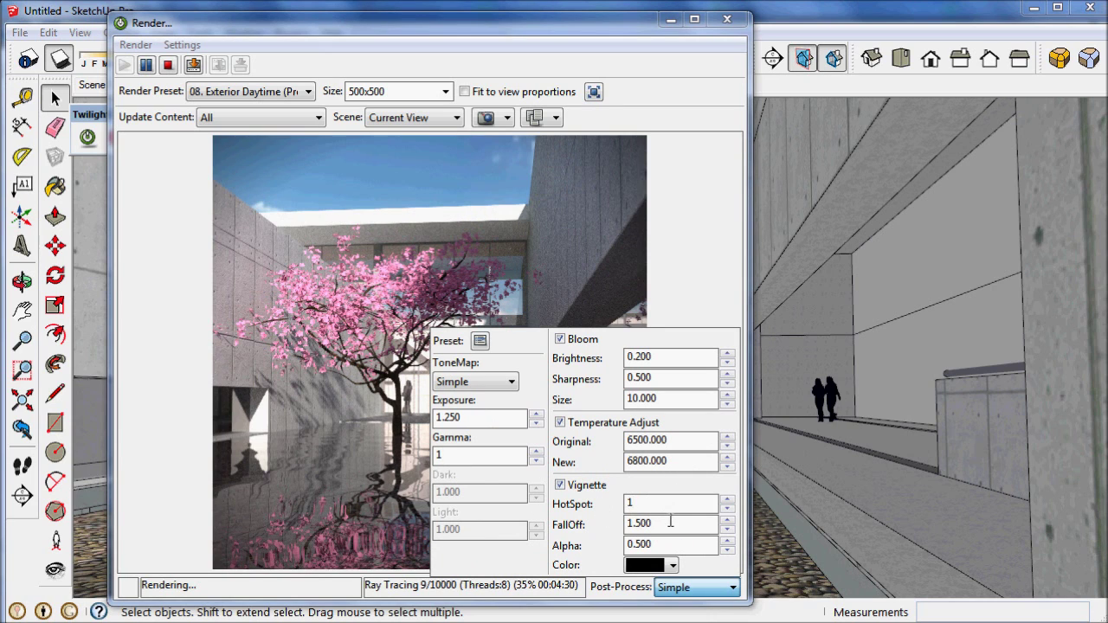
click(690, 242)
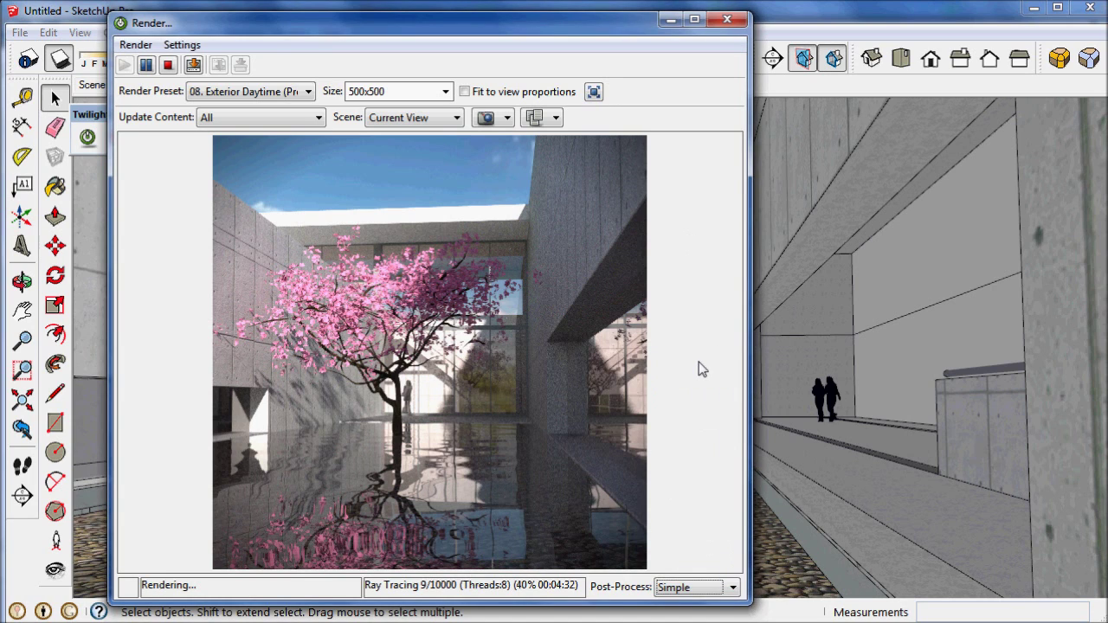